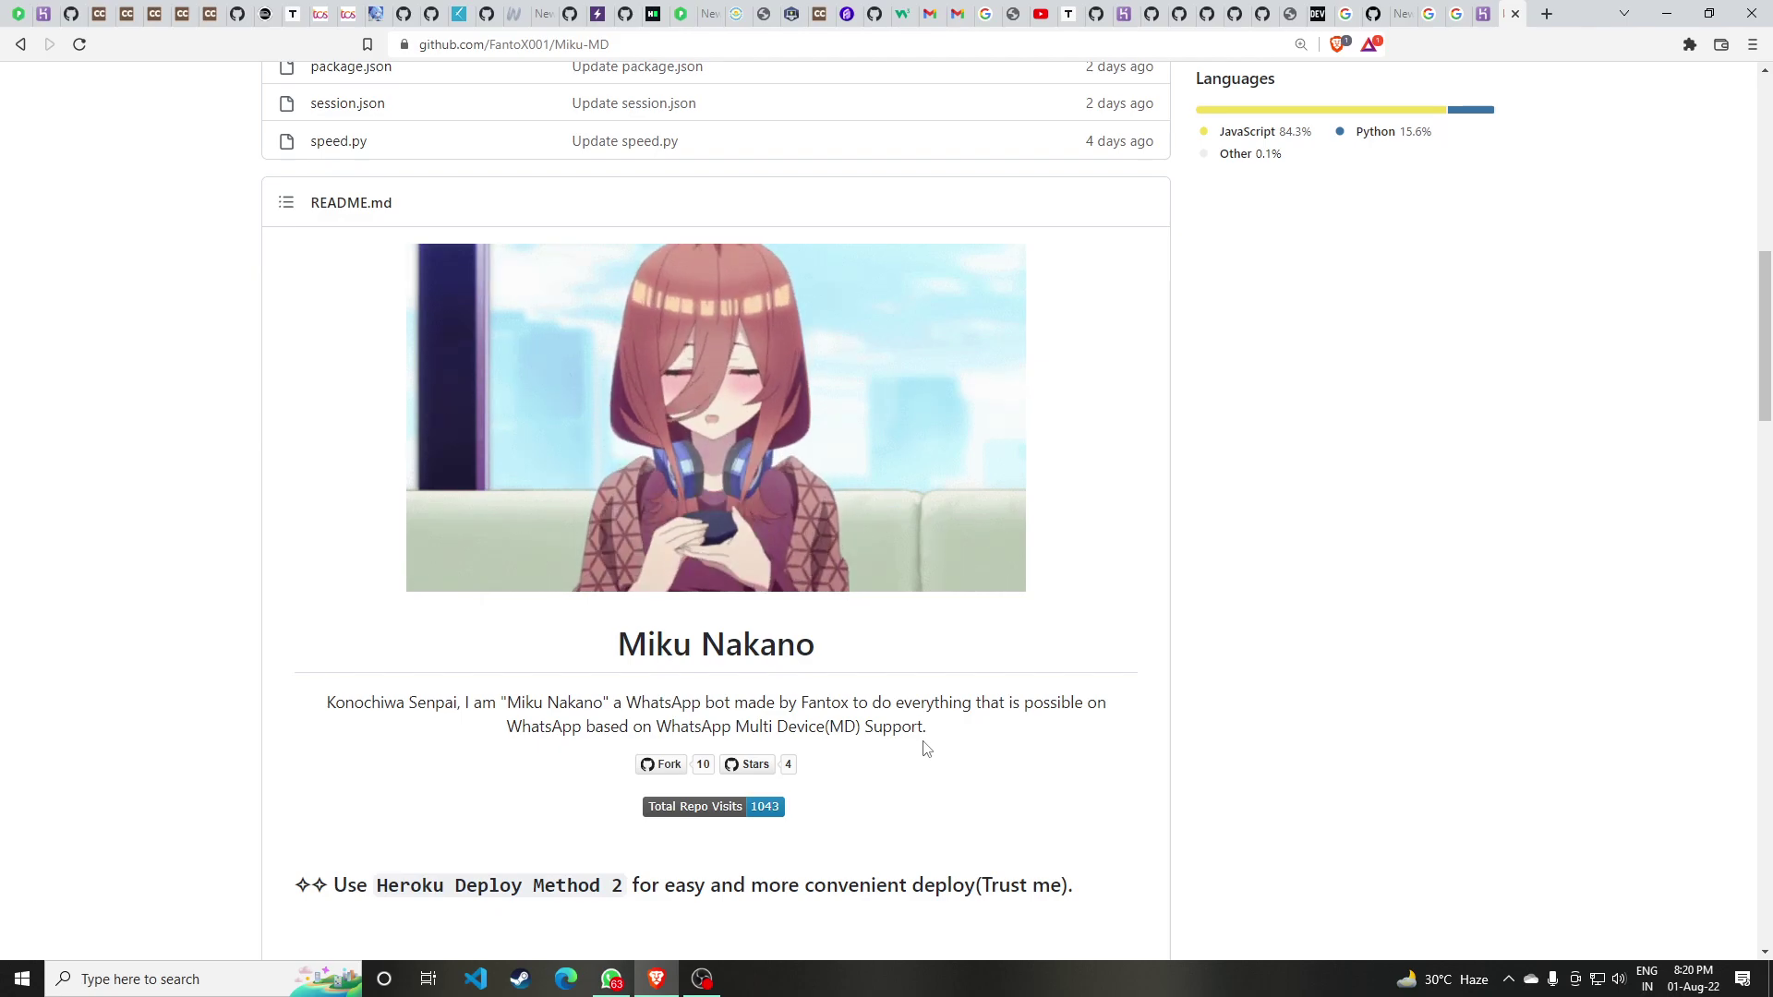
# Create a fork of the Miku-MD repository under your own GitHub account
pyautogui.moveTo(614, 644); pyautogui.dragTo(818, 645)
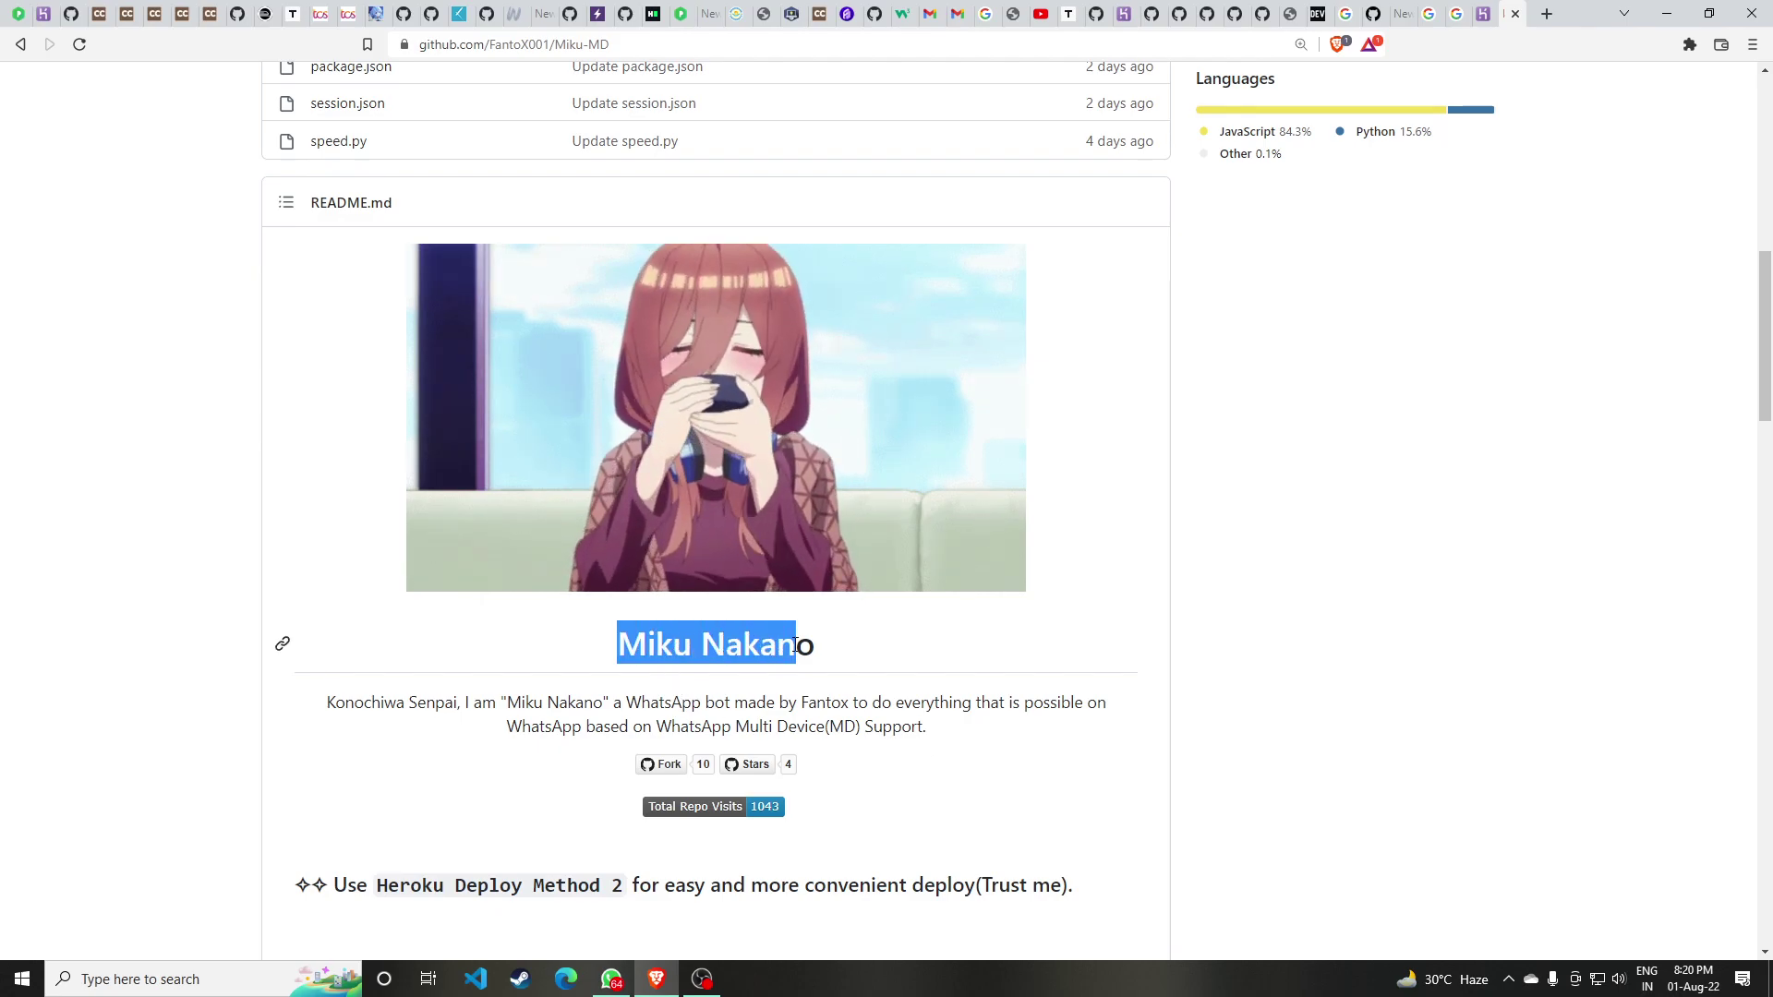
pyautogui.scroll(-1, 1068, 808)
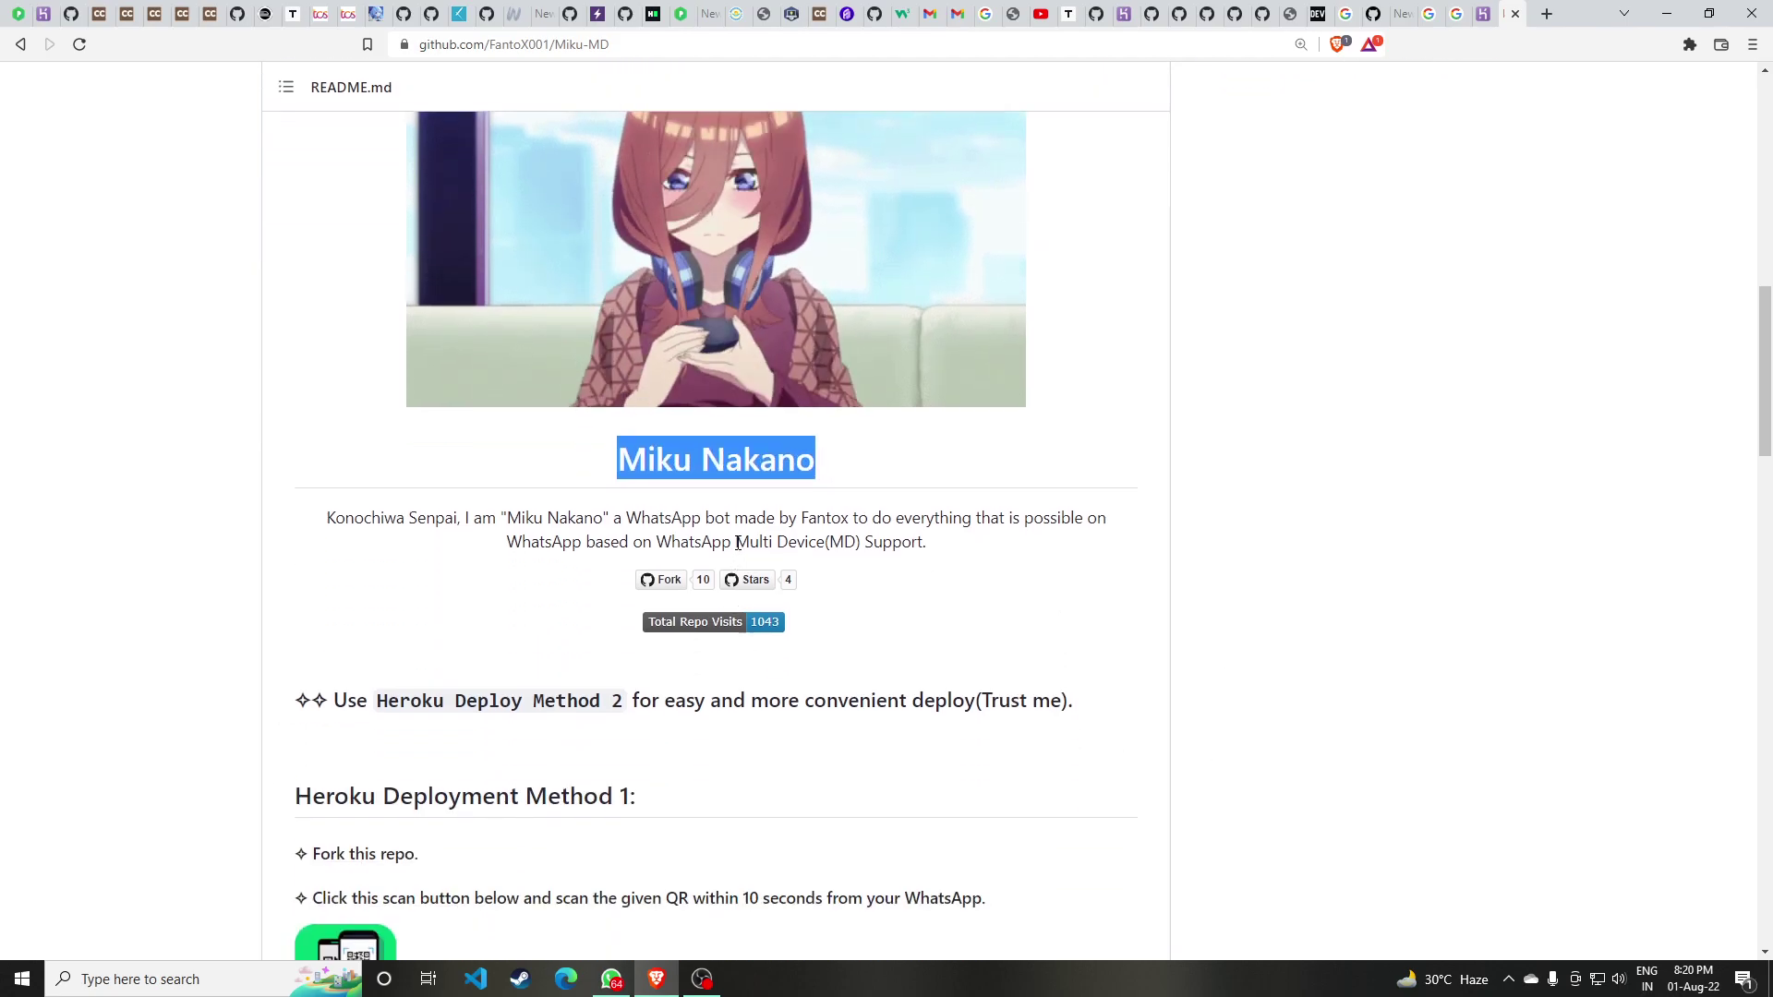
pyautogui.moveTo(736, 542); pyautogui.dragTo(860, 541)
pyautogui.click(939, 589)
pyautogui.scroll(-2, 943, 609)
pyautogui.scroll(-1, 941, 609)
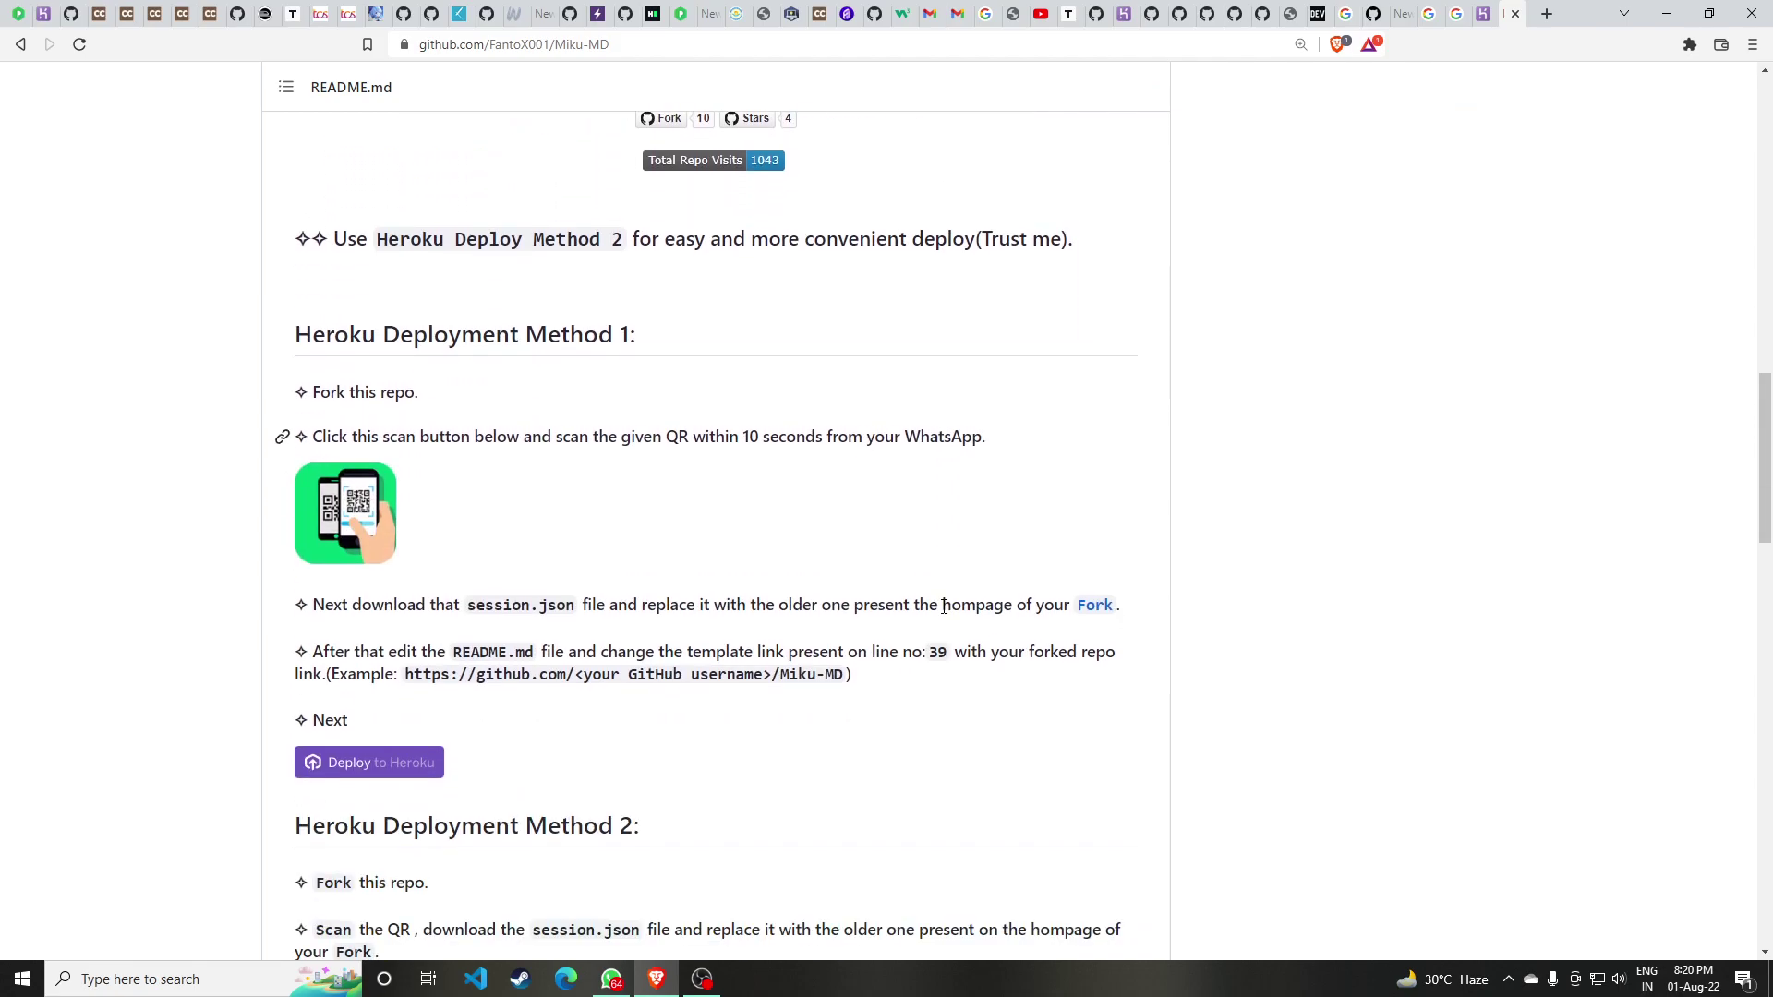
pyautogui.scroll(-3, 943, 610)
pyautogui.scroll(-2, 1040, 756)
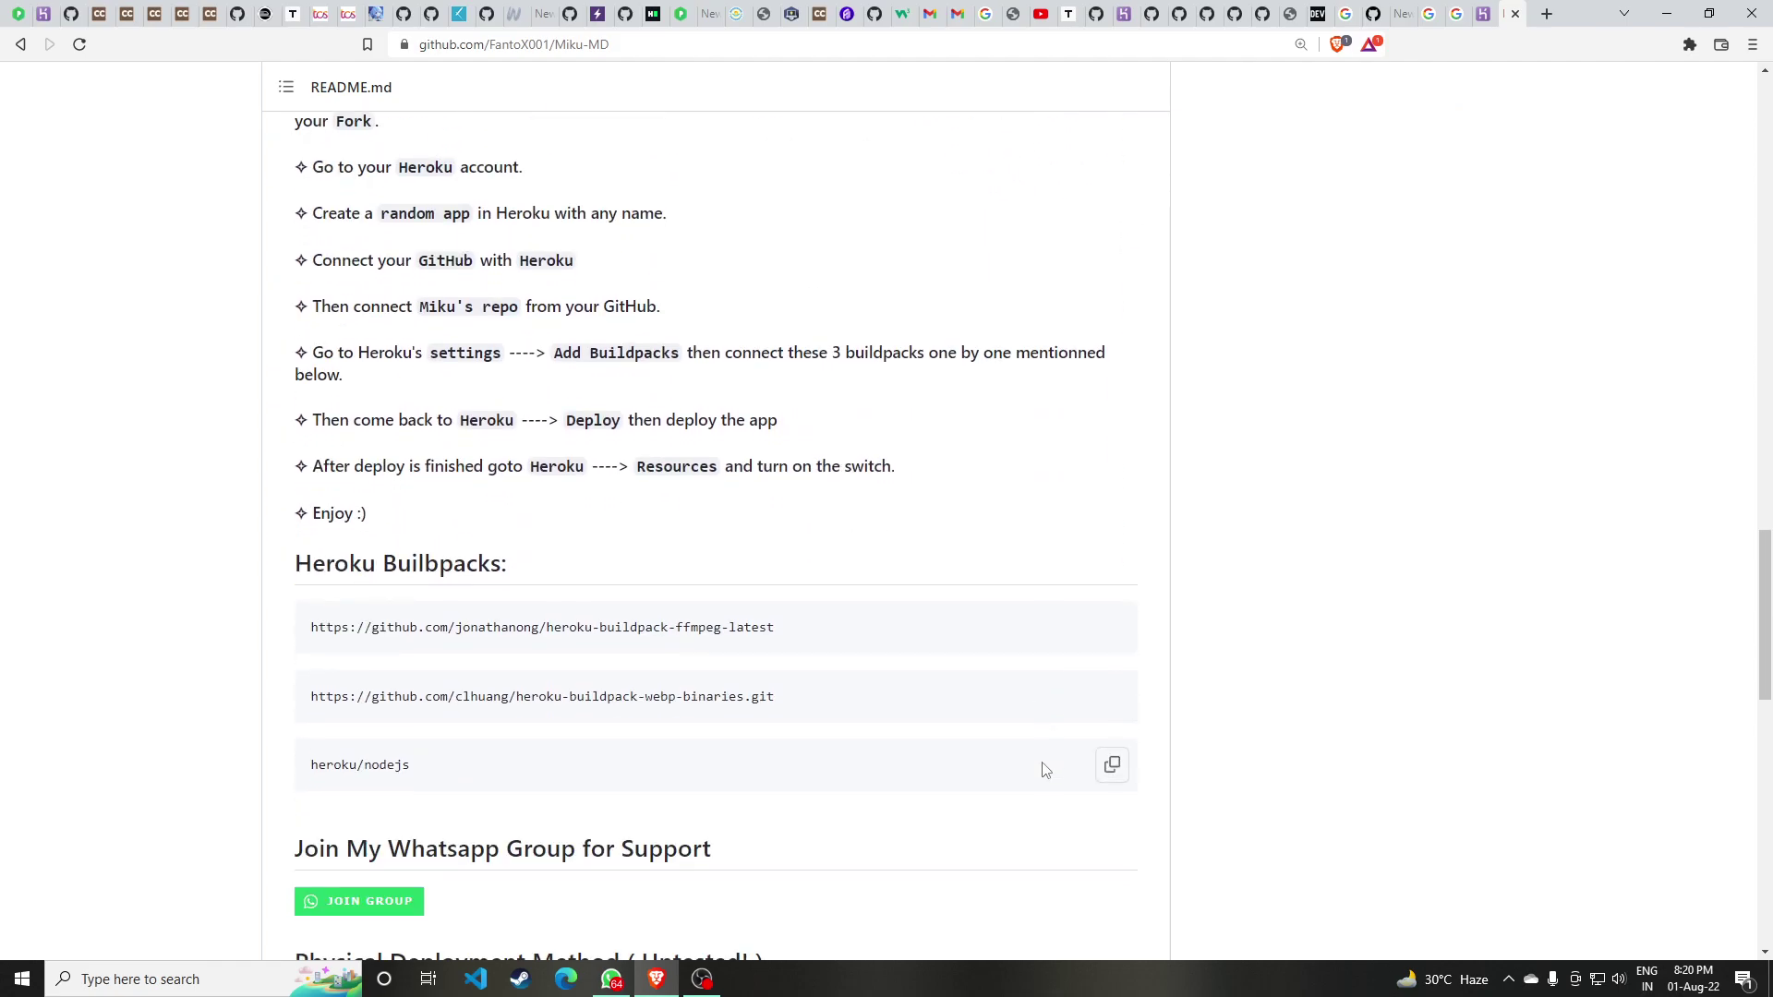
pyautogui.scroll(-2, 1042, 769)
pyautogui.scroll(-1, 1043, 769)
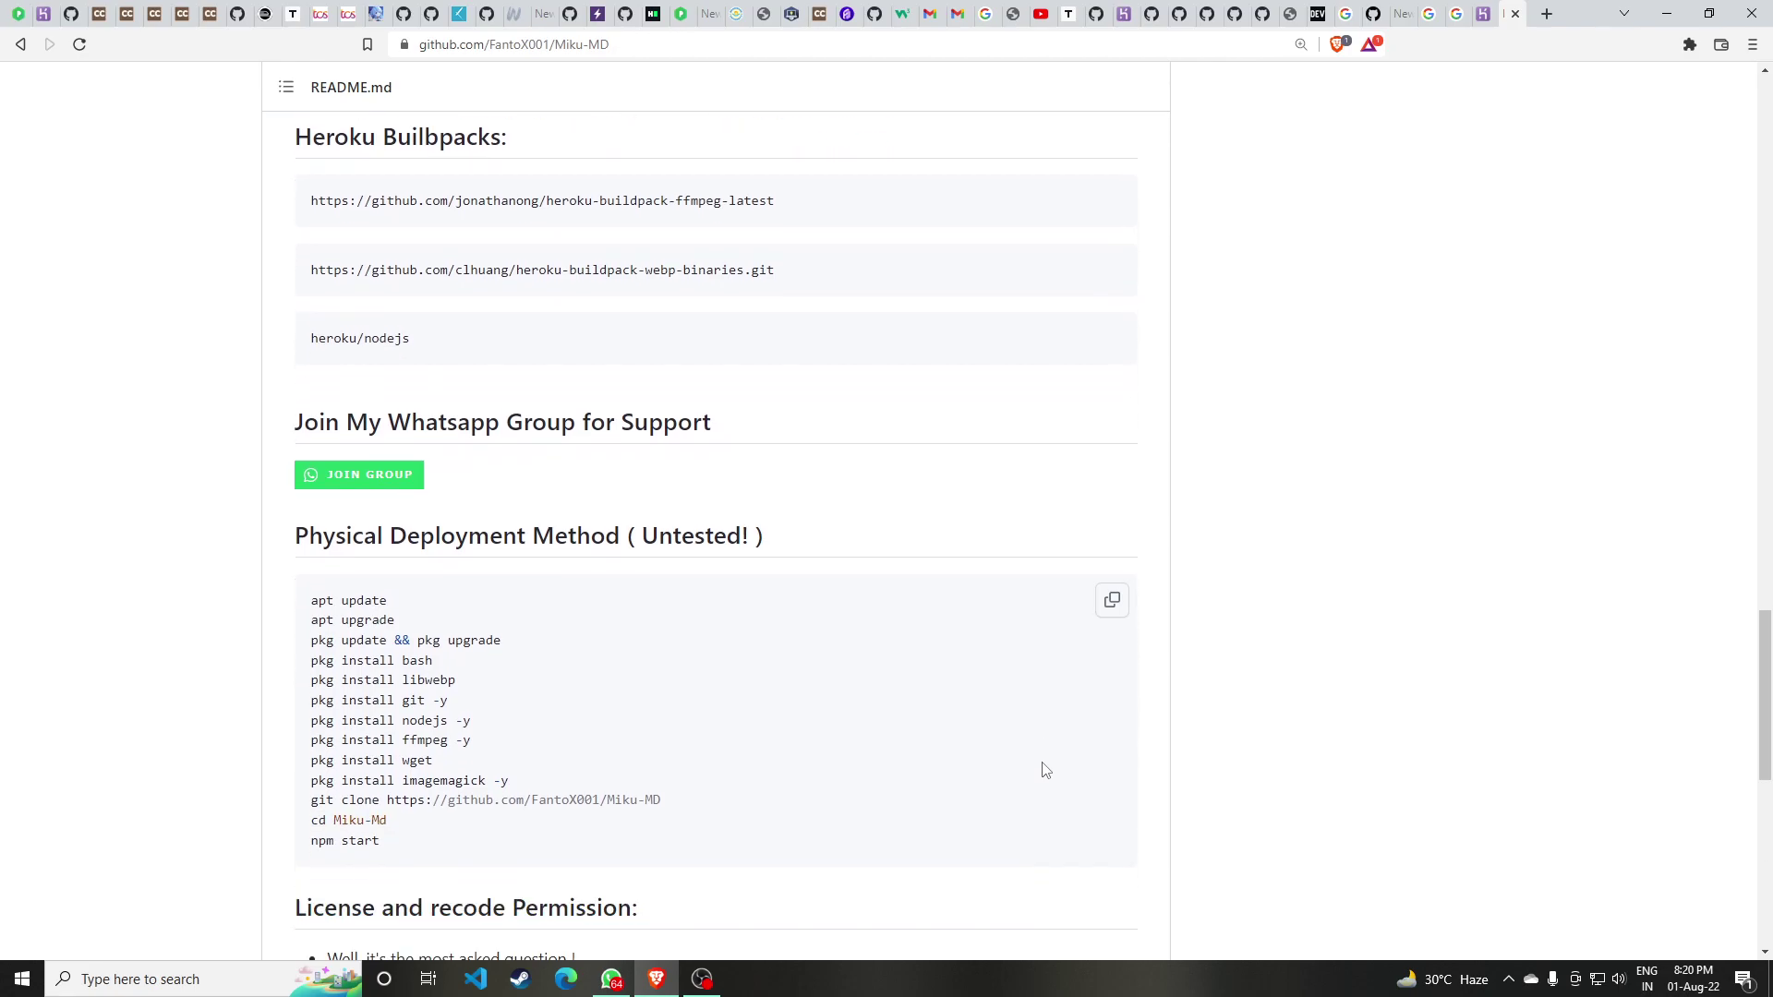
pyautogui.scroll(1, 1042, 769)
pyautogui.scroll(2, 1043, 768)
pyautogui.scroll(3, 1043, 769)
pyautogui.scroll(4, 1043, 769)
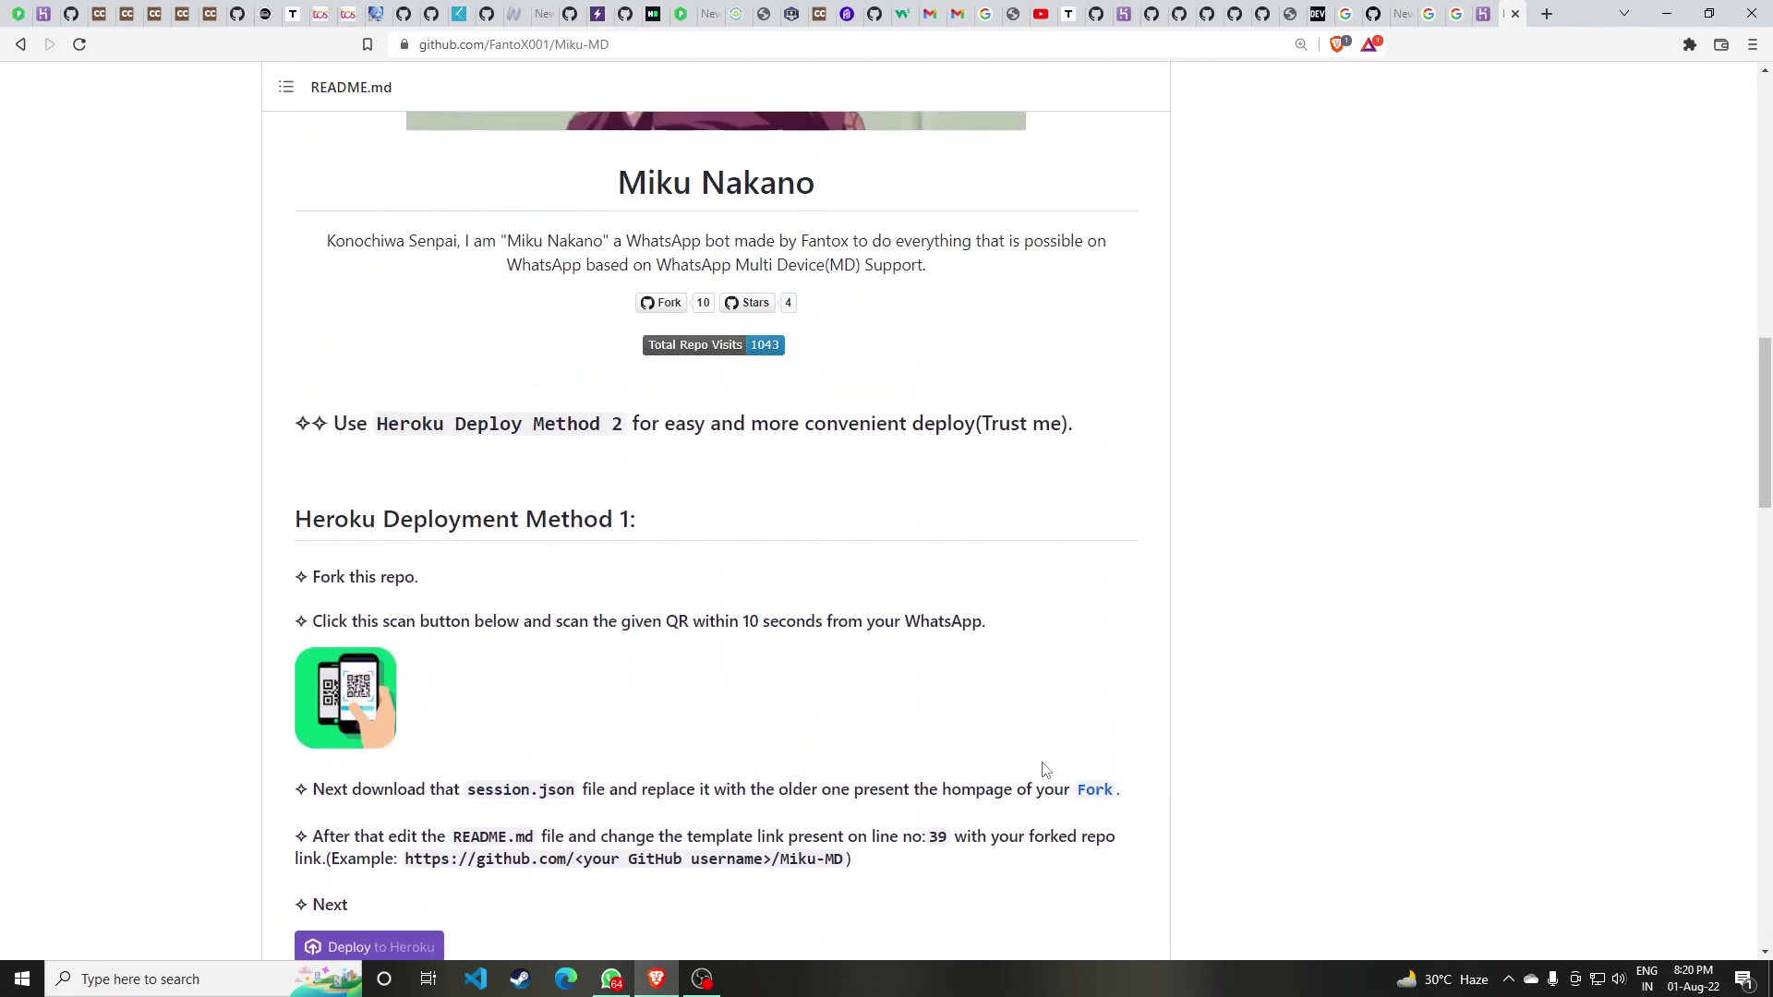
pyautogui.scroll(3, 1043, 770)
pyautogui.scroll(3, 1043, 770)
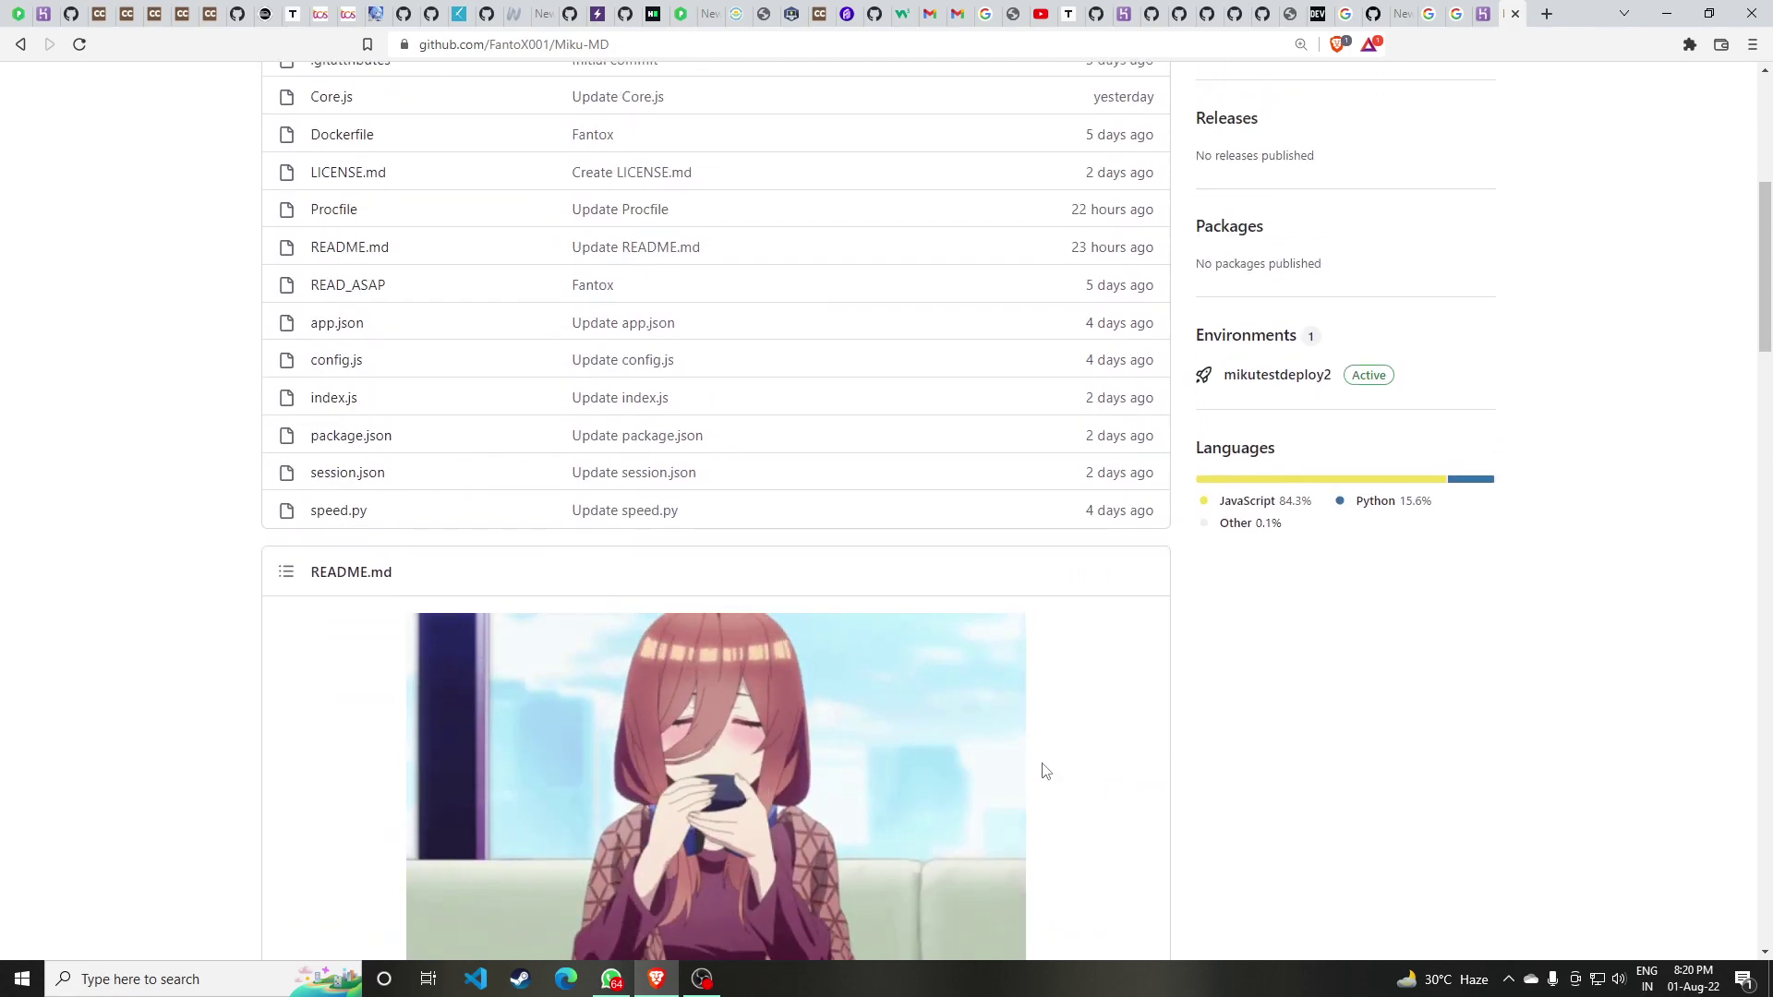
pyautogui.scroll(2, 1043, 771)
pyautogui.scroll(2, 1036, 782)
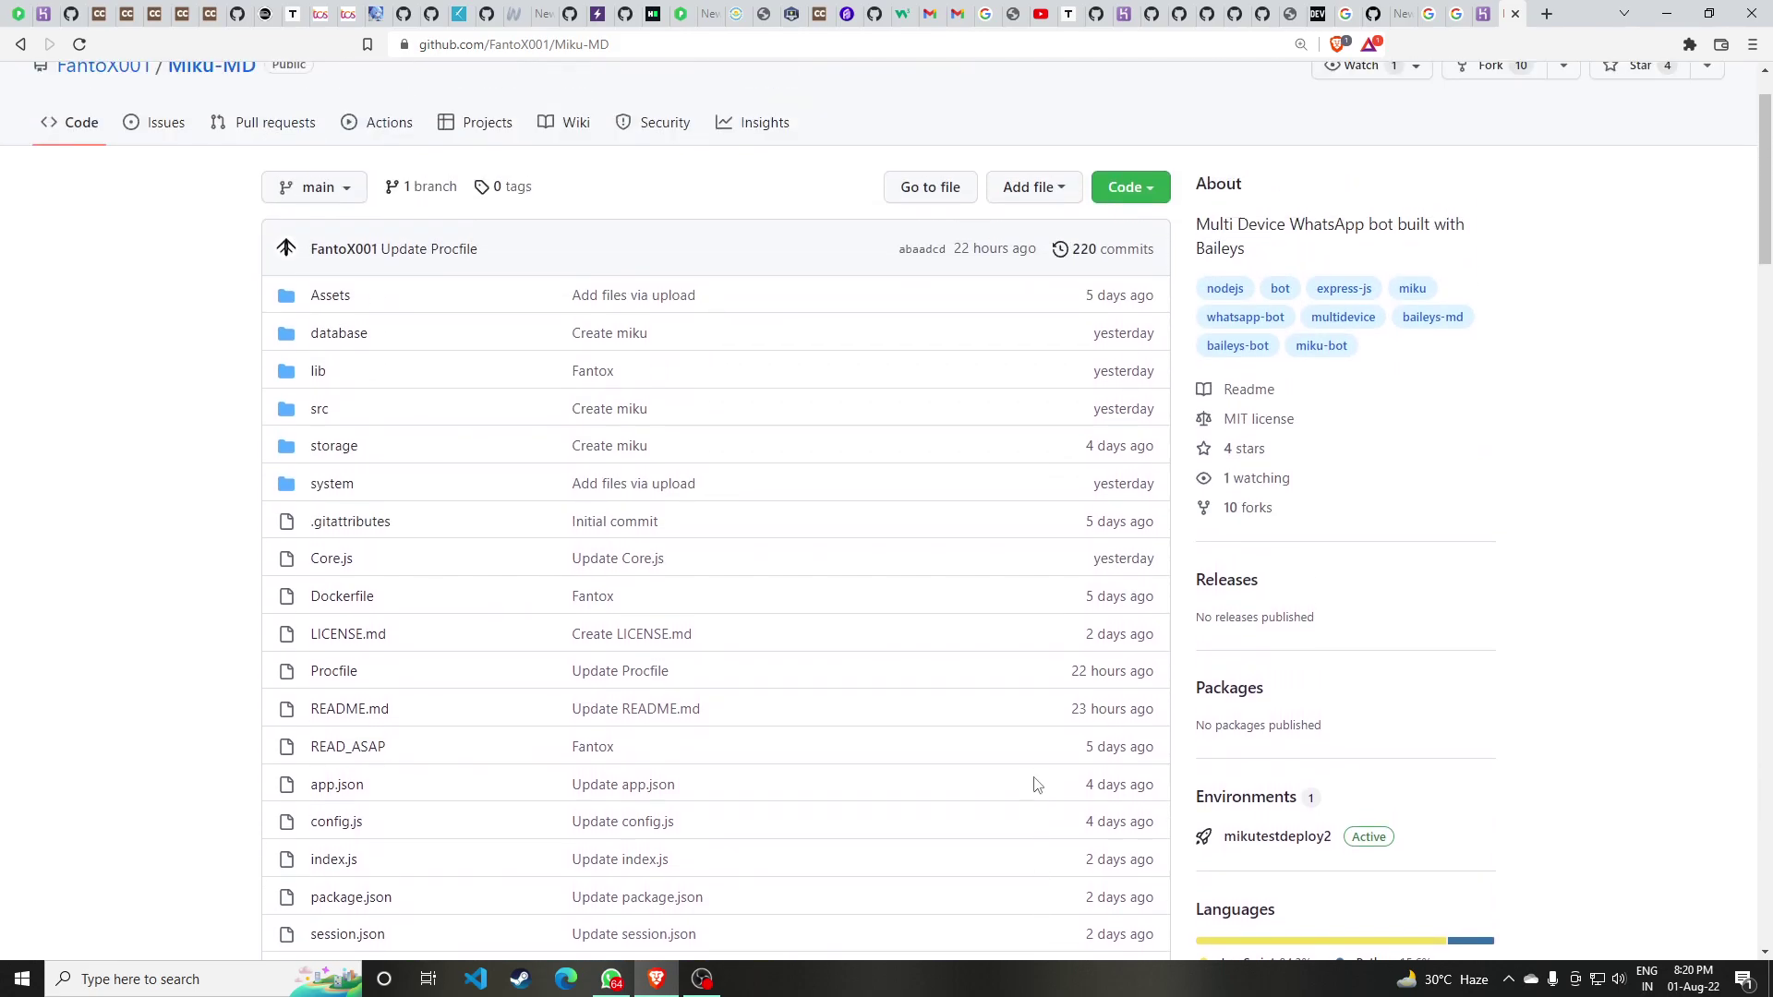
pyautogui.scroll(1, 538, 551)
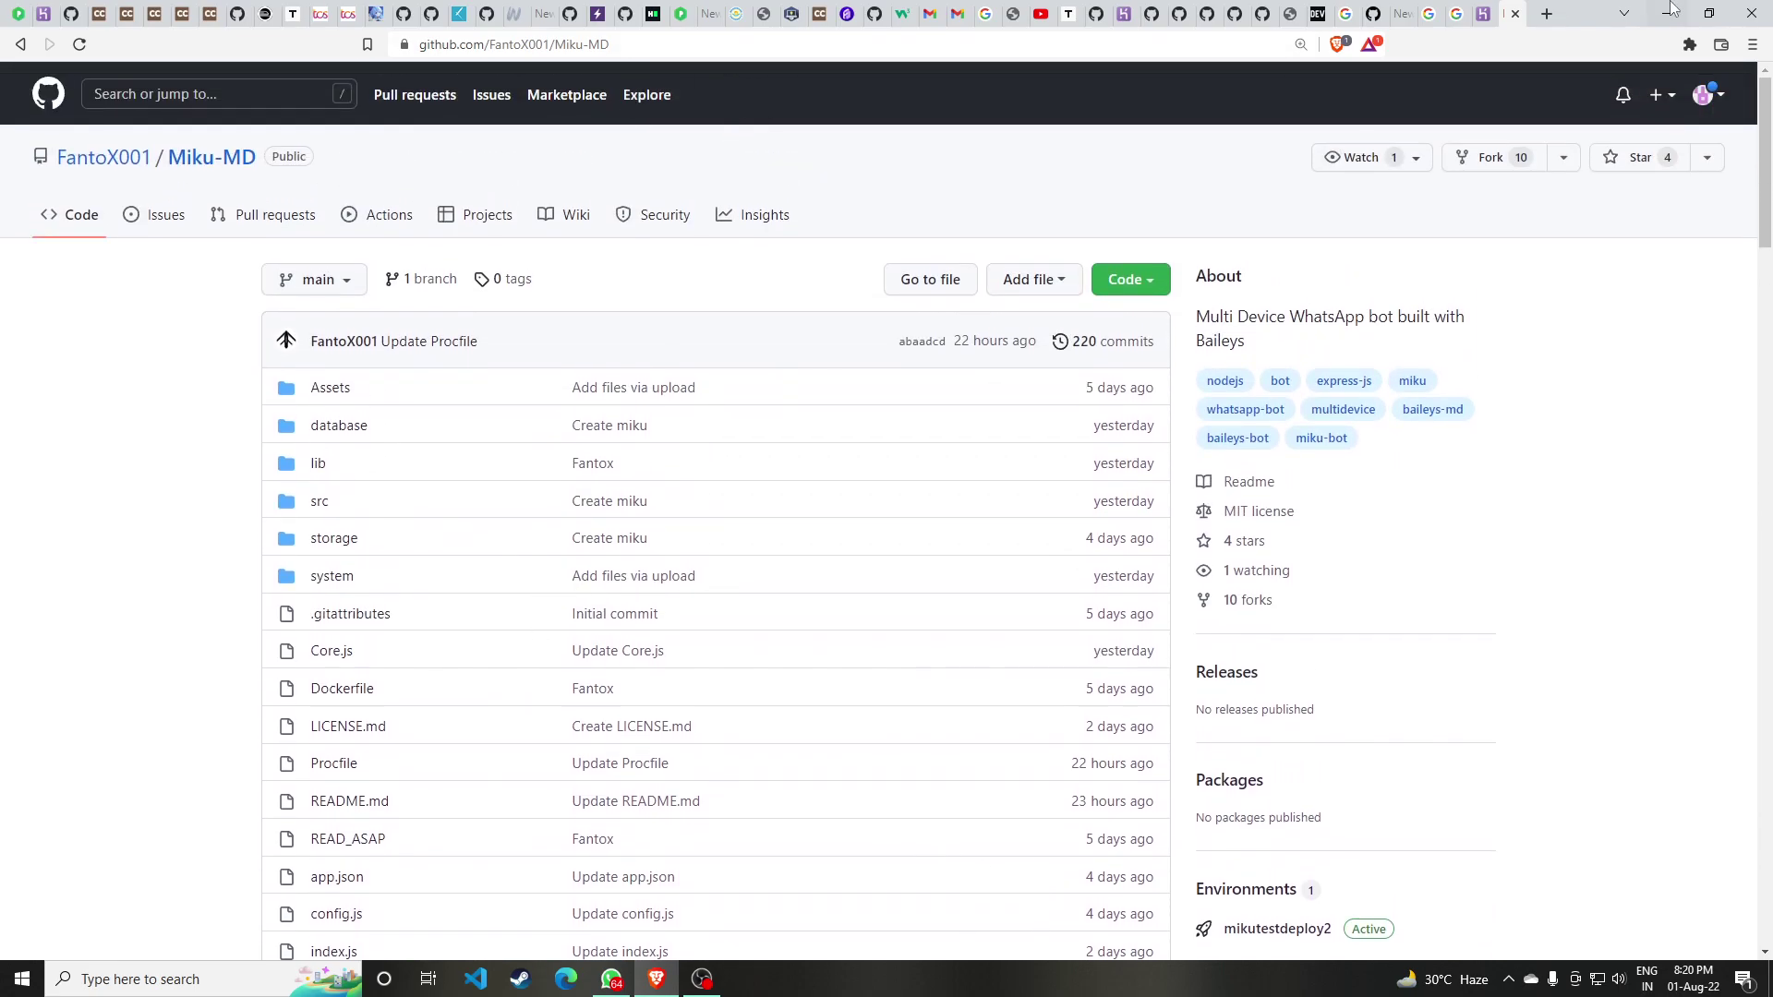
pyautogui.click(1483, 14)
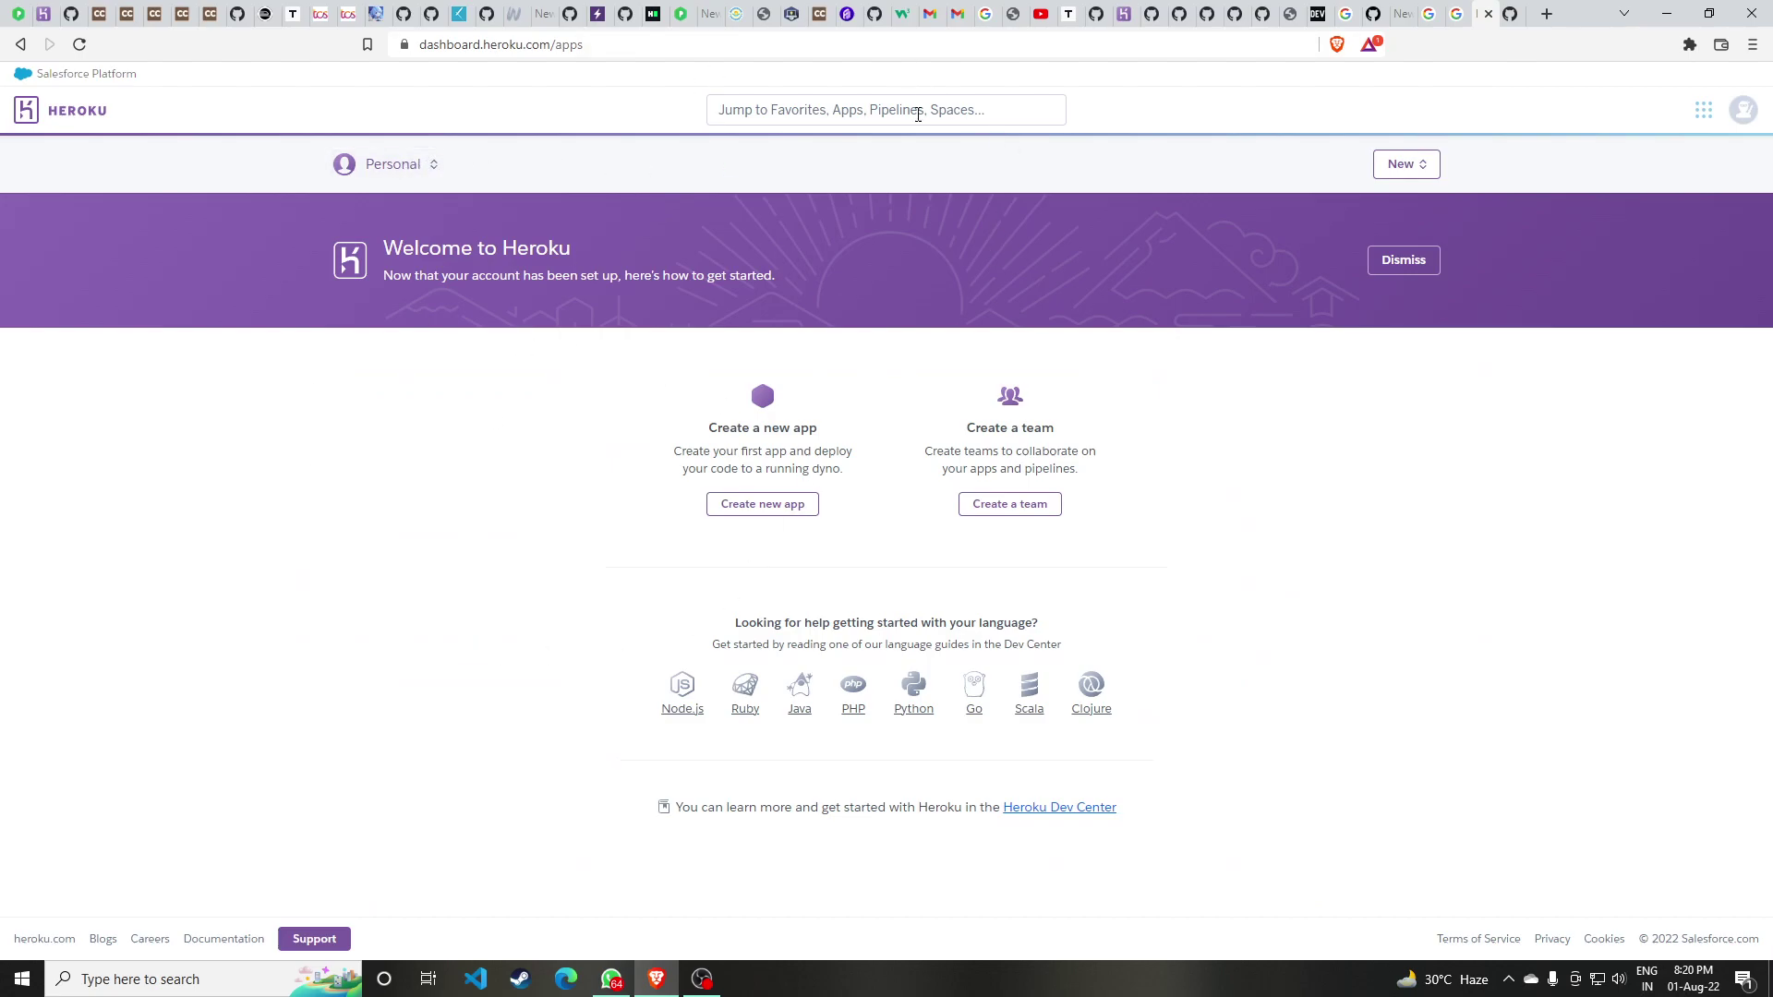
pyautogui.click(1509, 14)
pyautogui.scroll(-4, 583, 318)
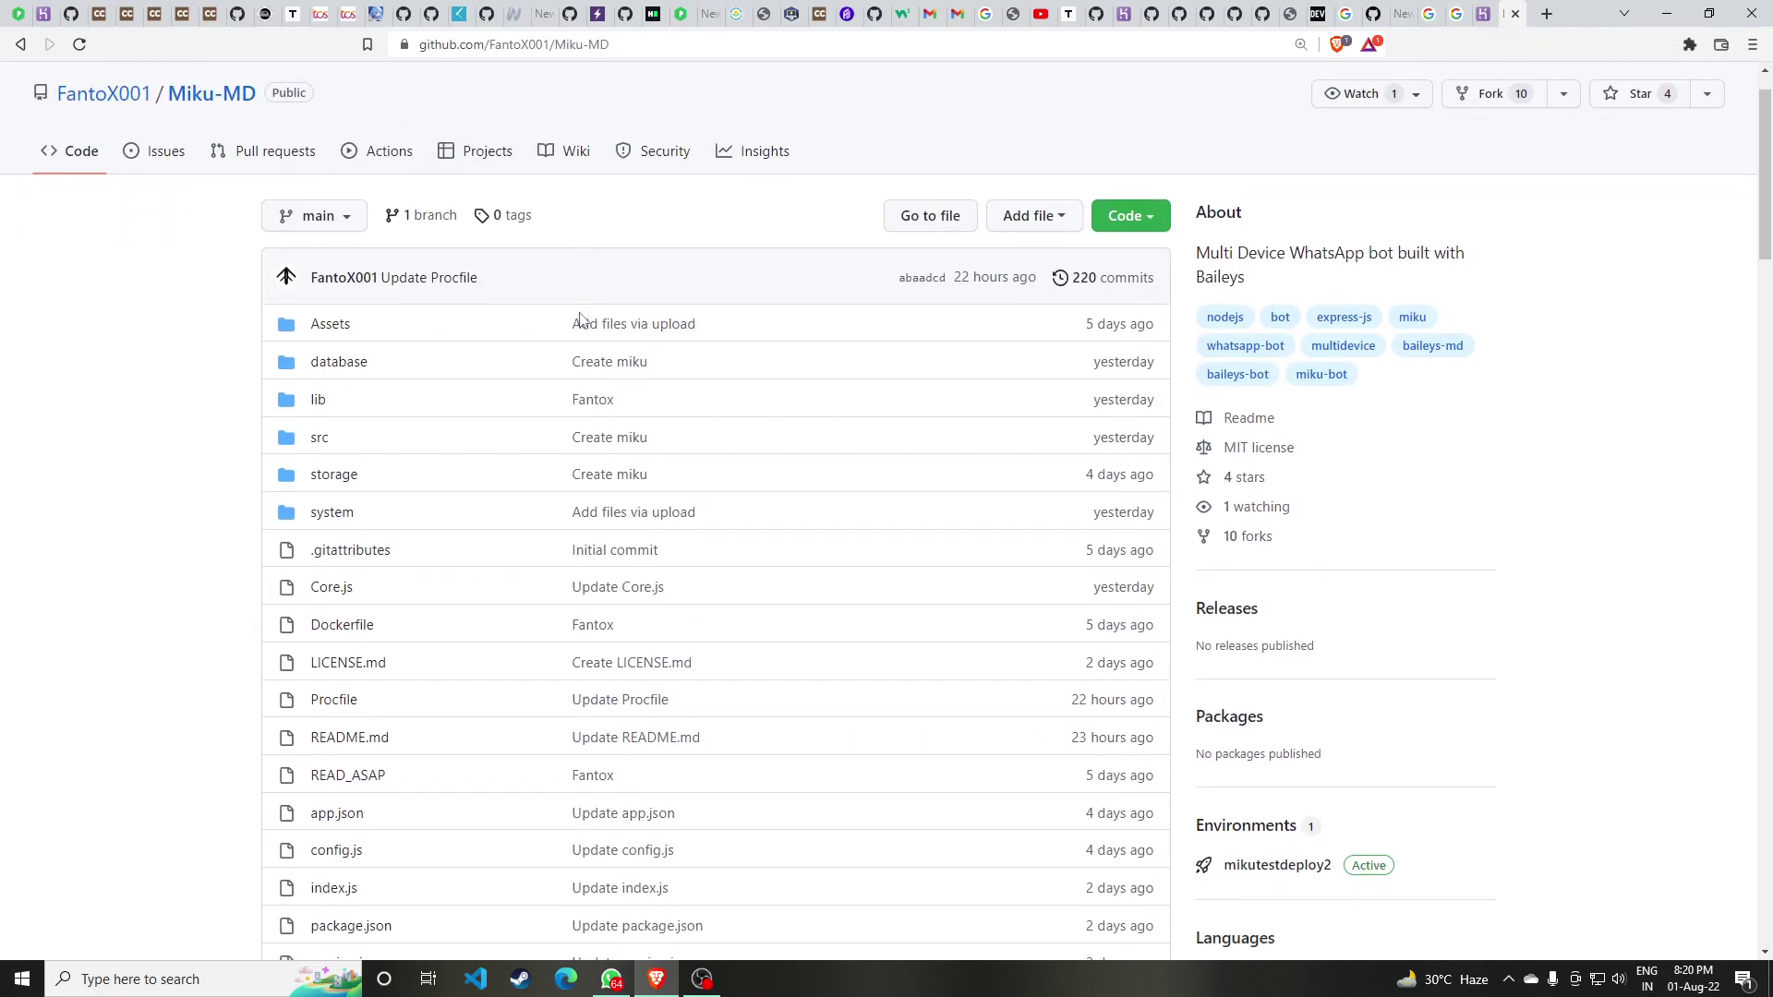
pyautogui.scroll(2, 1020, 443)
pyautogui.click(1481, 17)
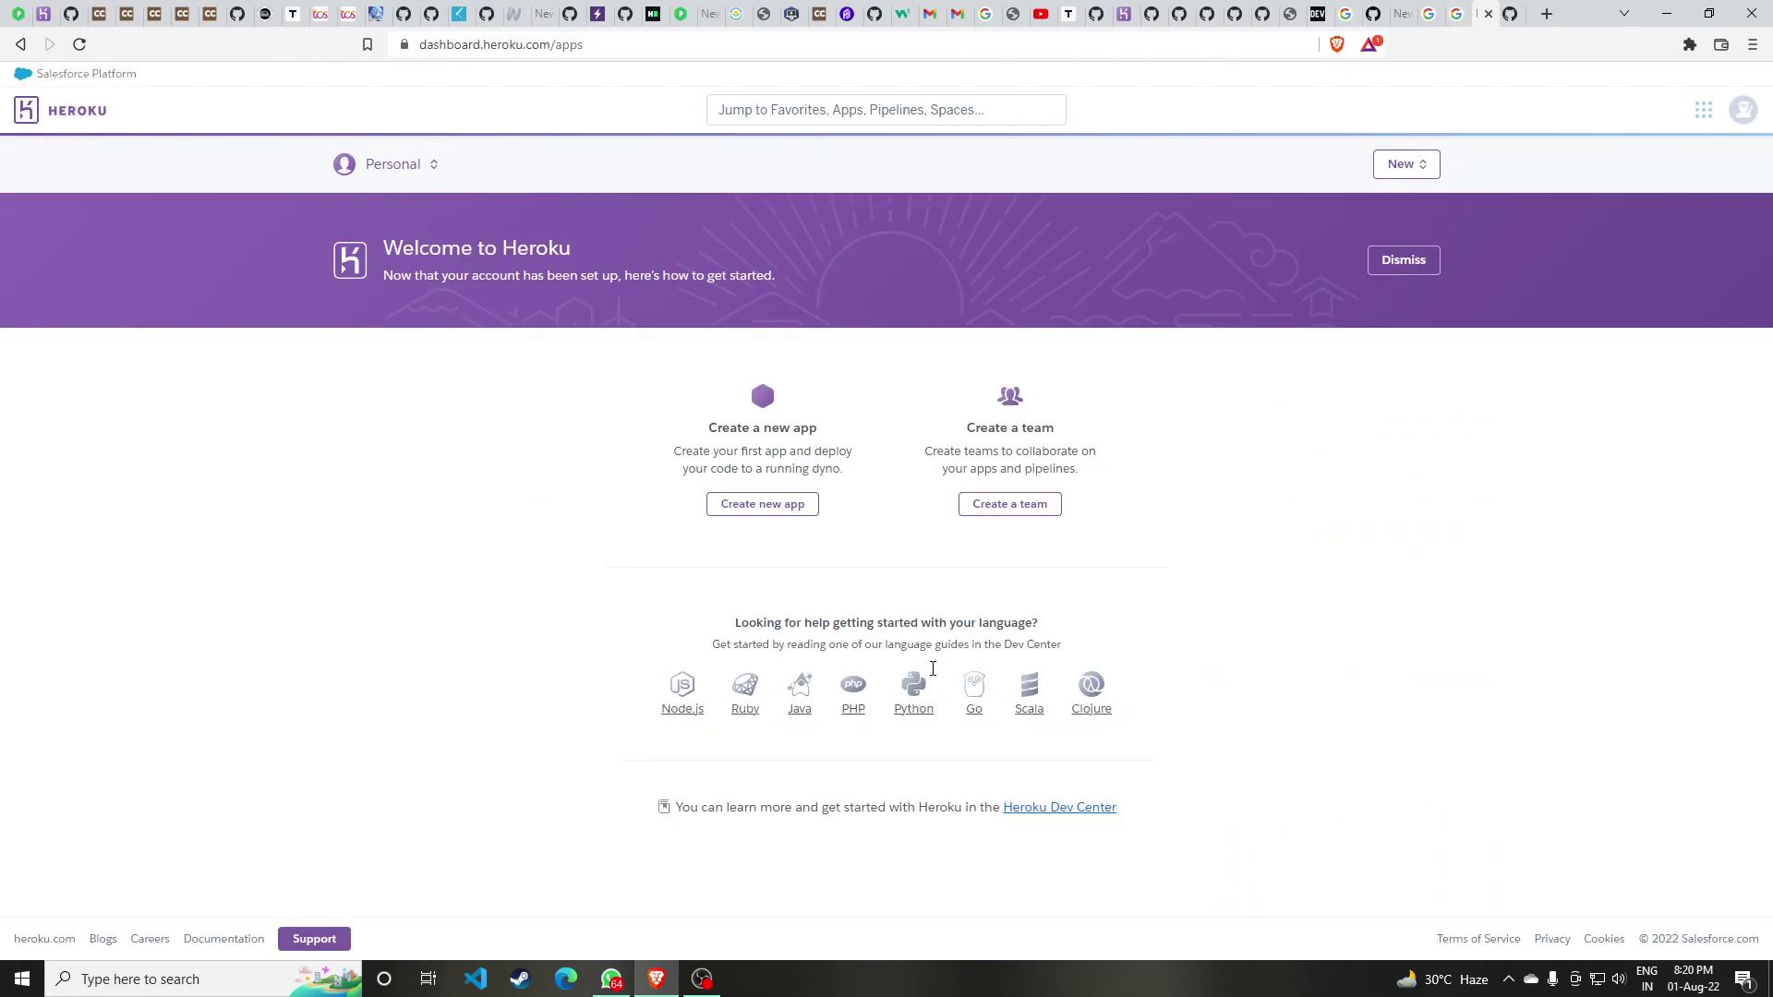
pyautogui.click(1510, 14)
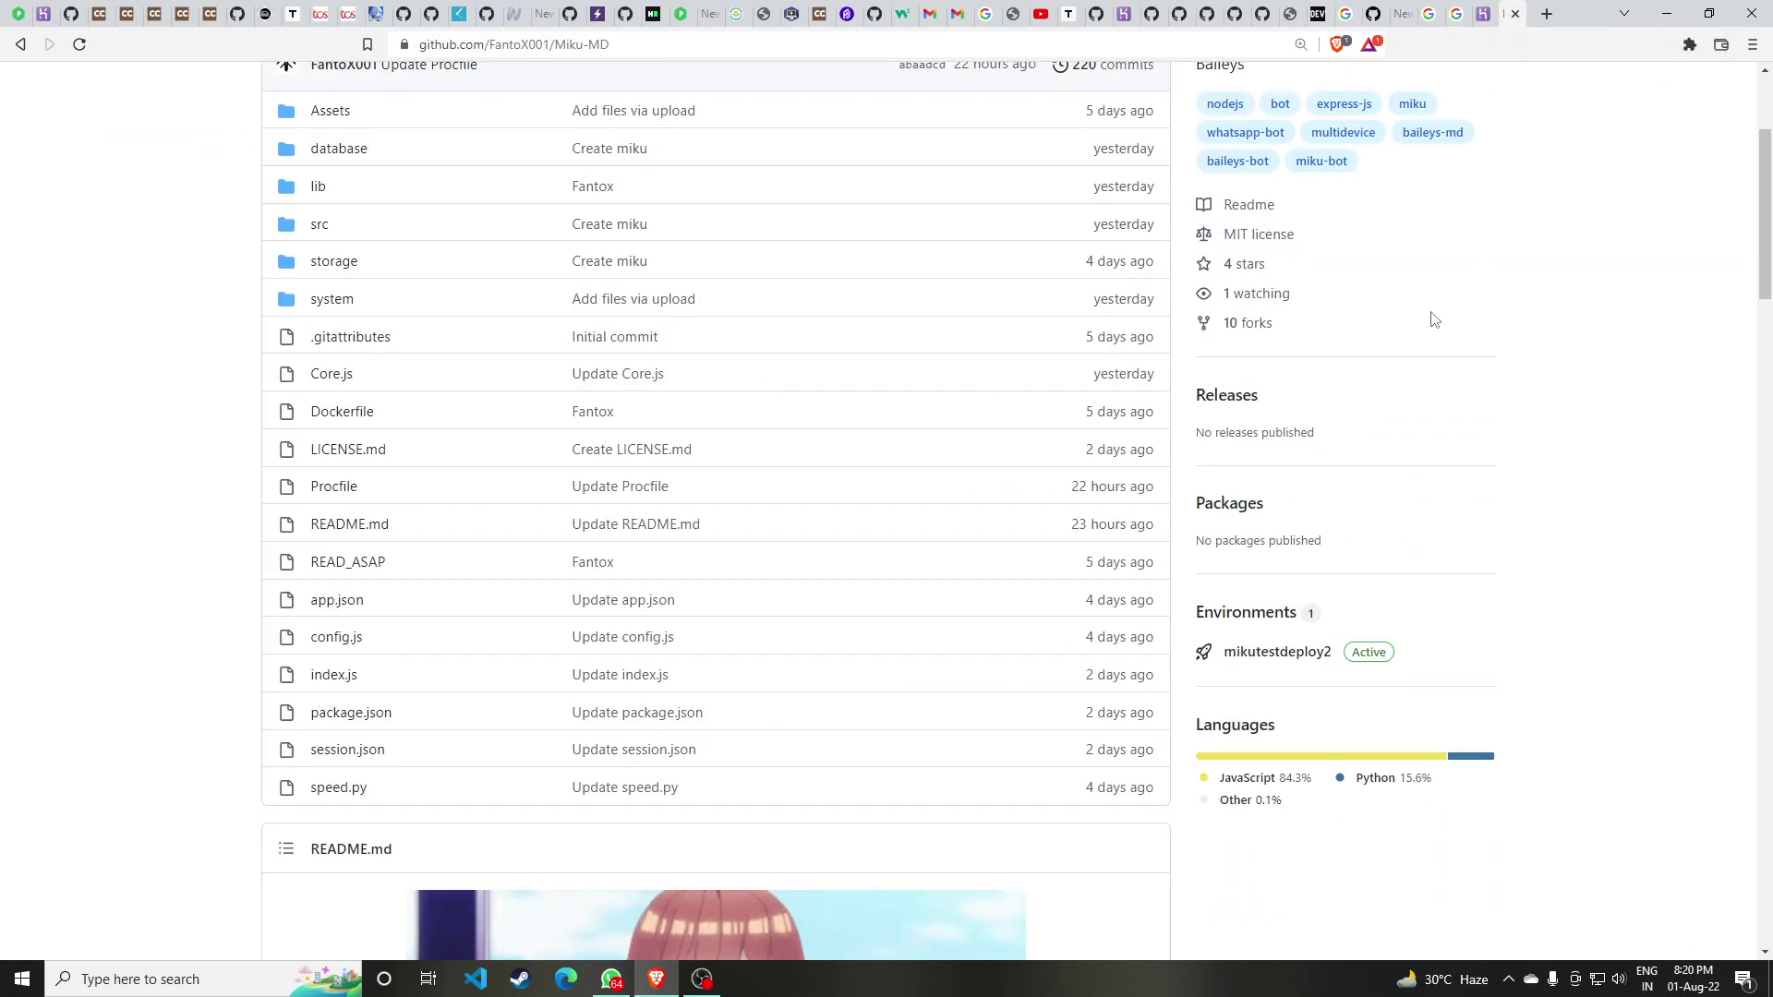
pyautogui.scroll(2, 1067, 472)
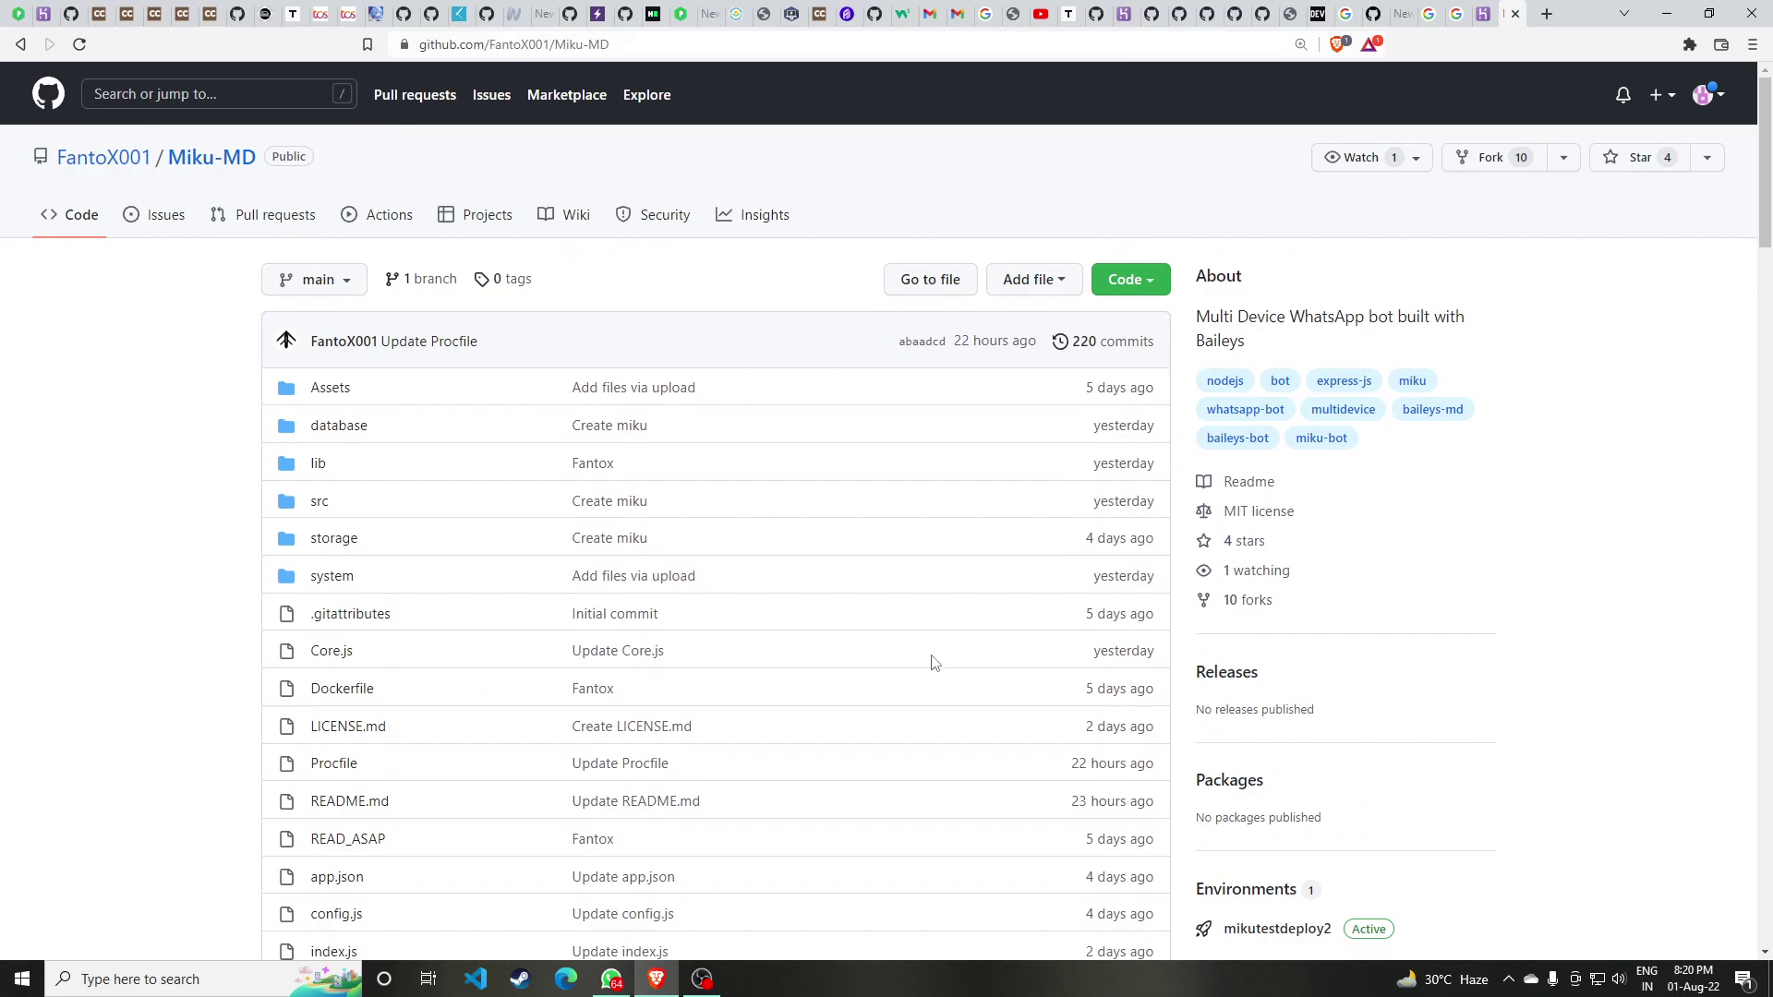
pyautogui.scroll(-1, 932, 663)
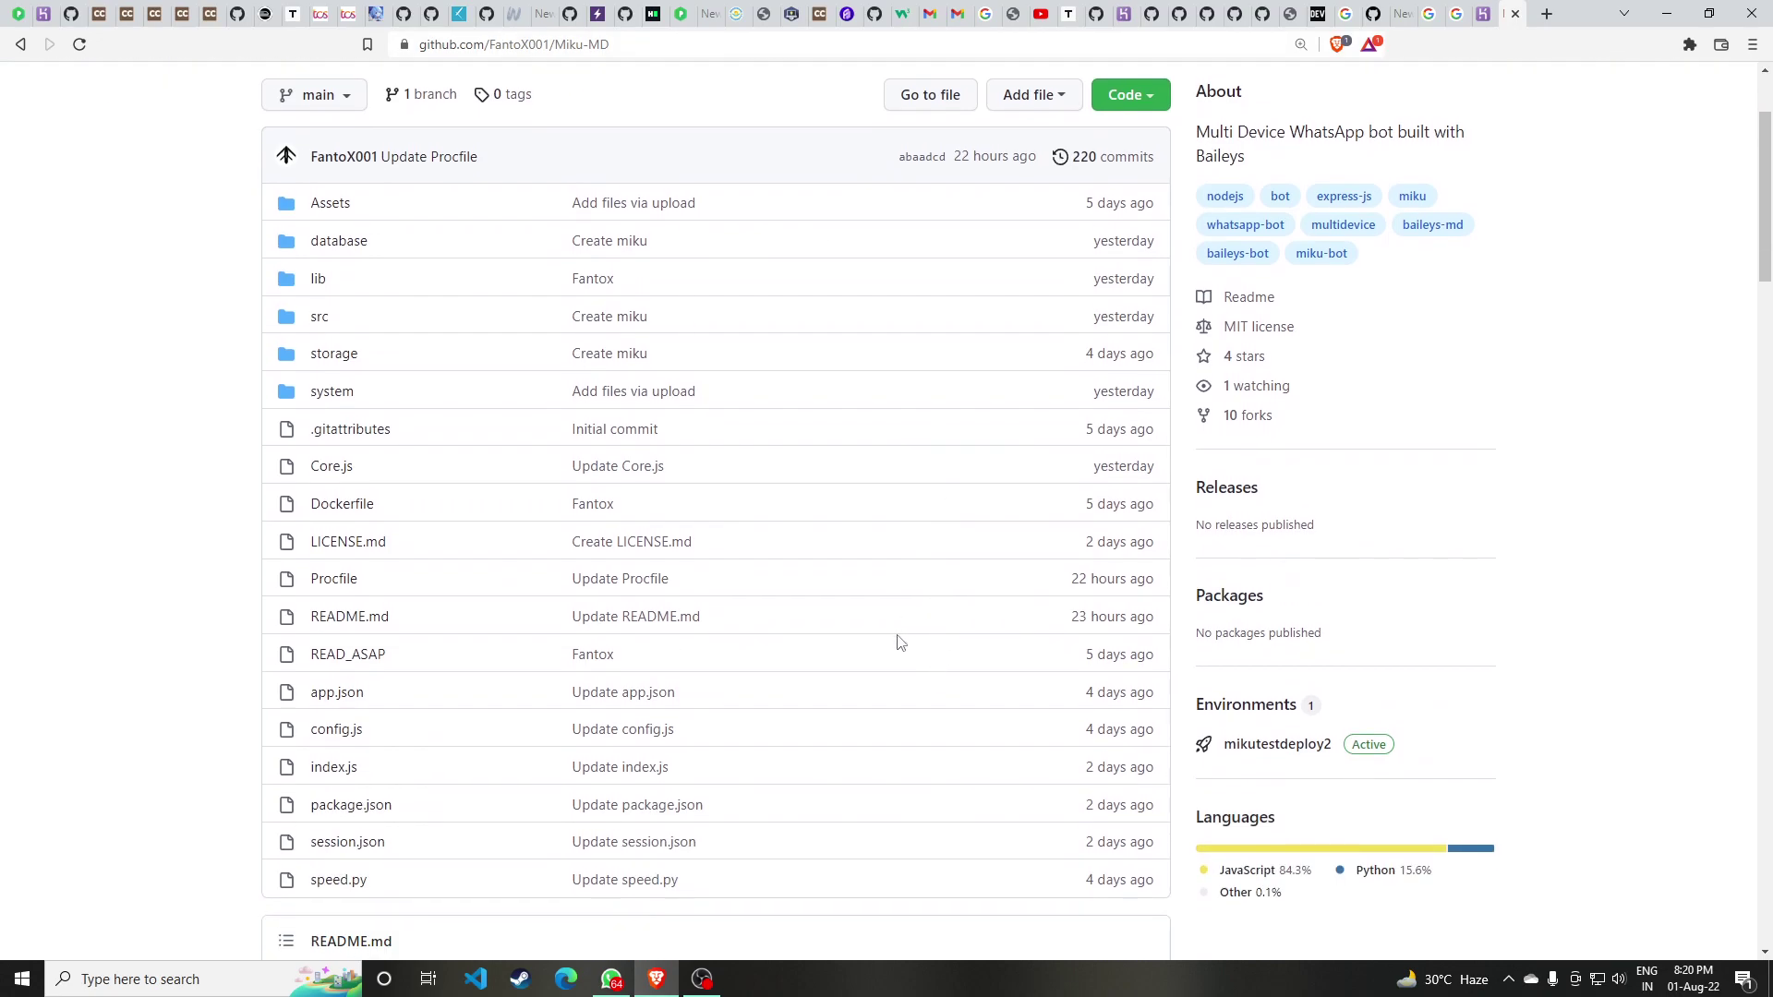
pyautogui.scroll(1, 1213, 507)
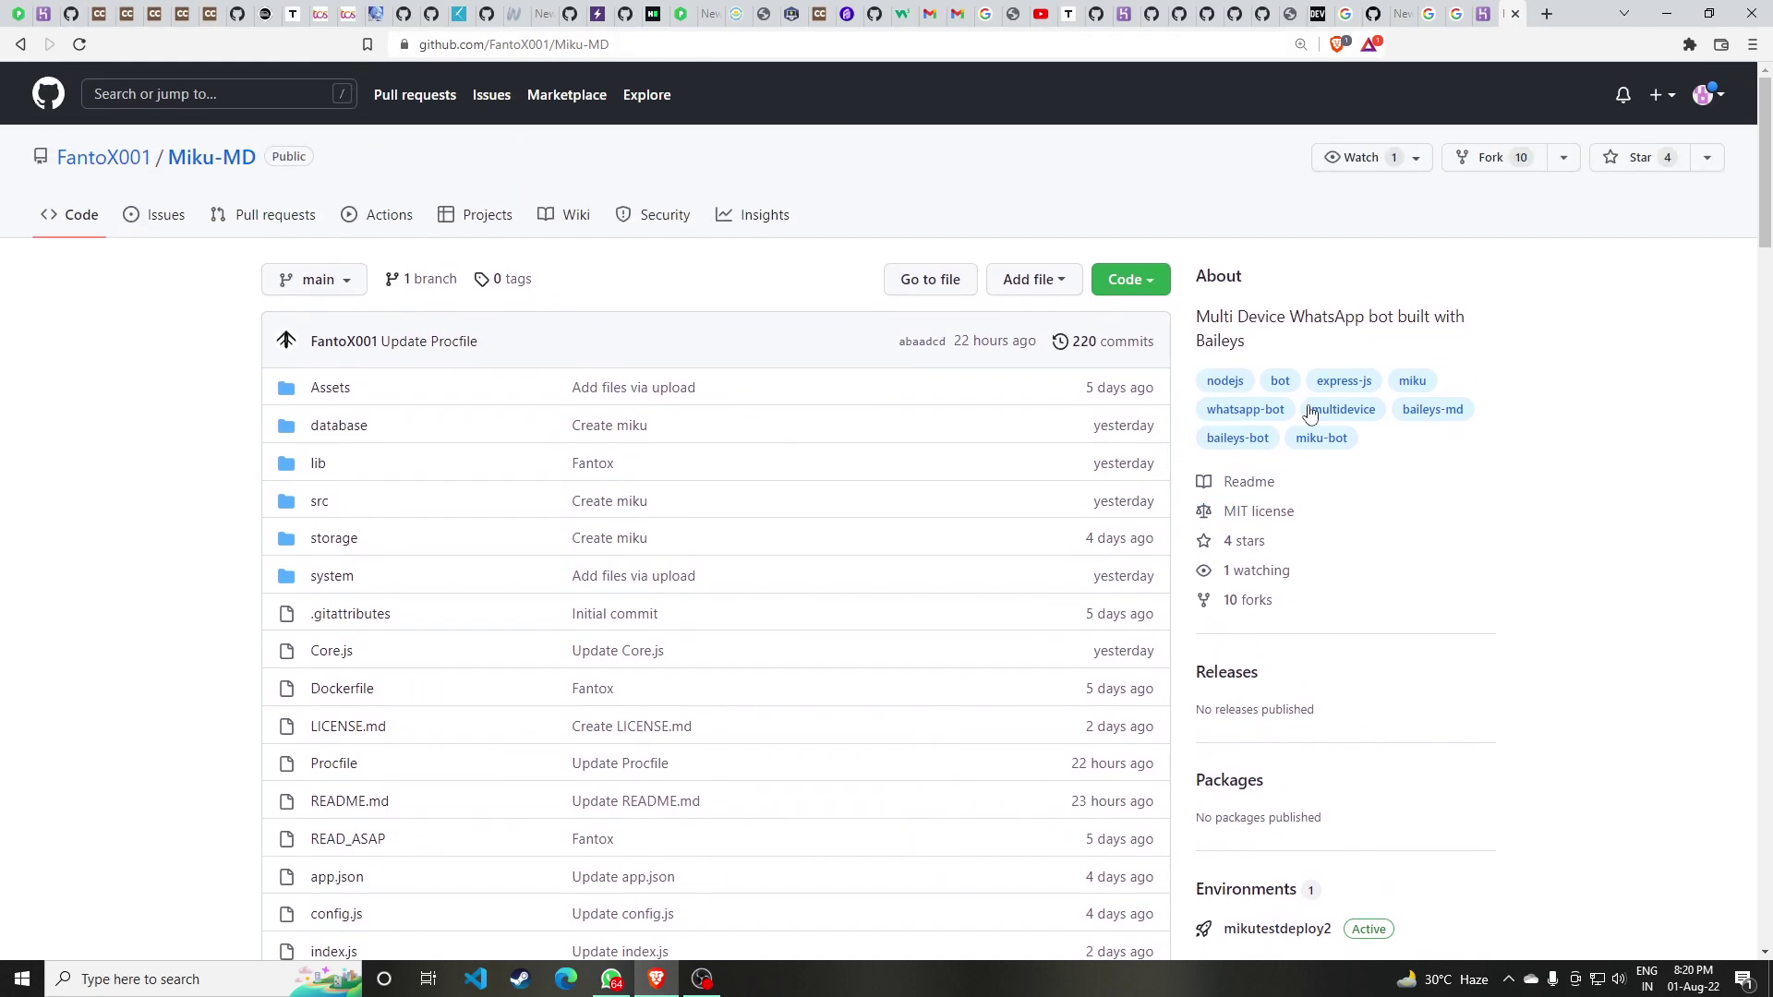
pyautogui.click(1503, 161)
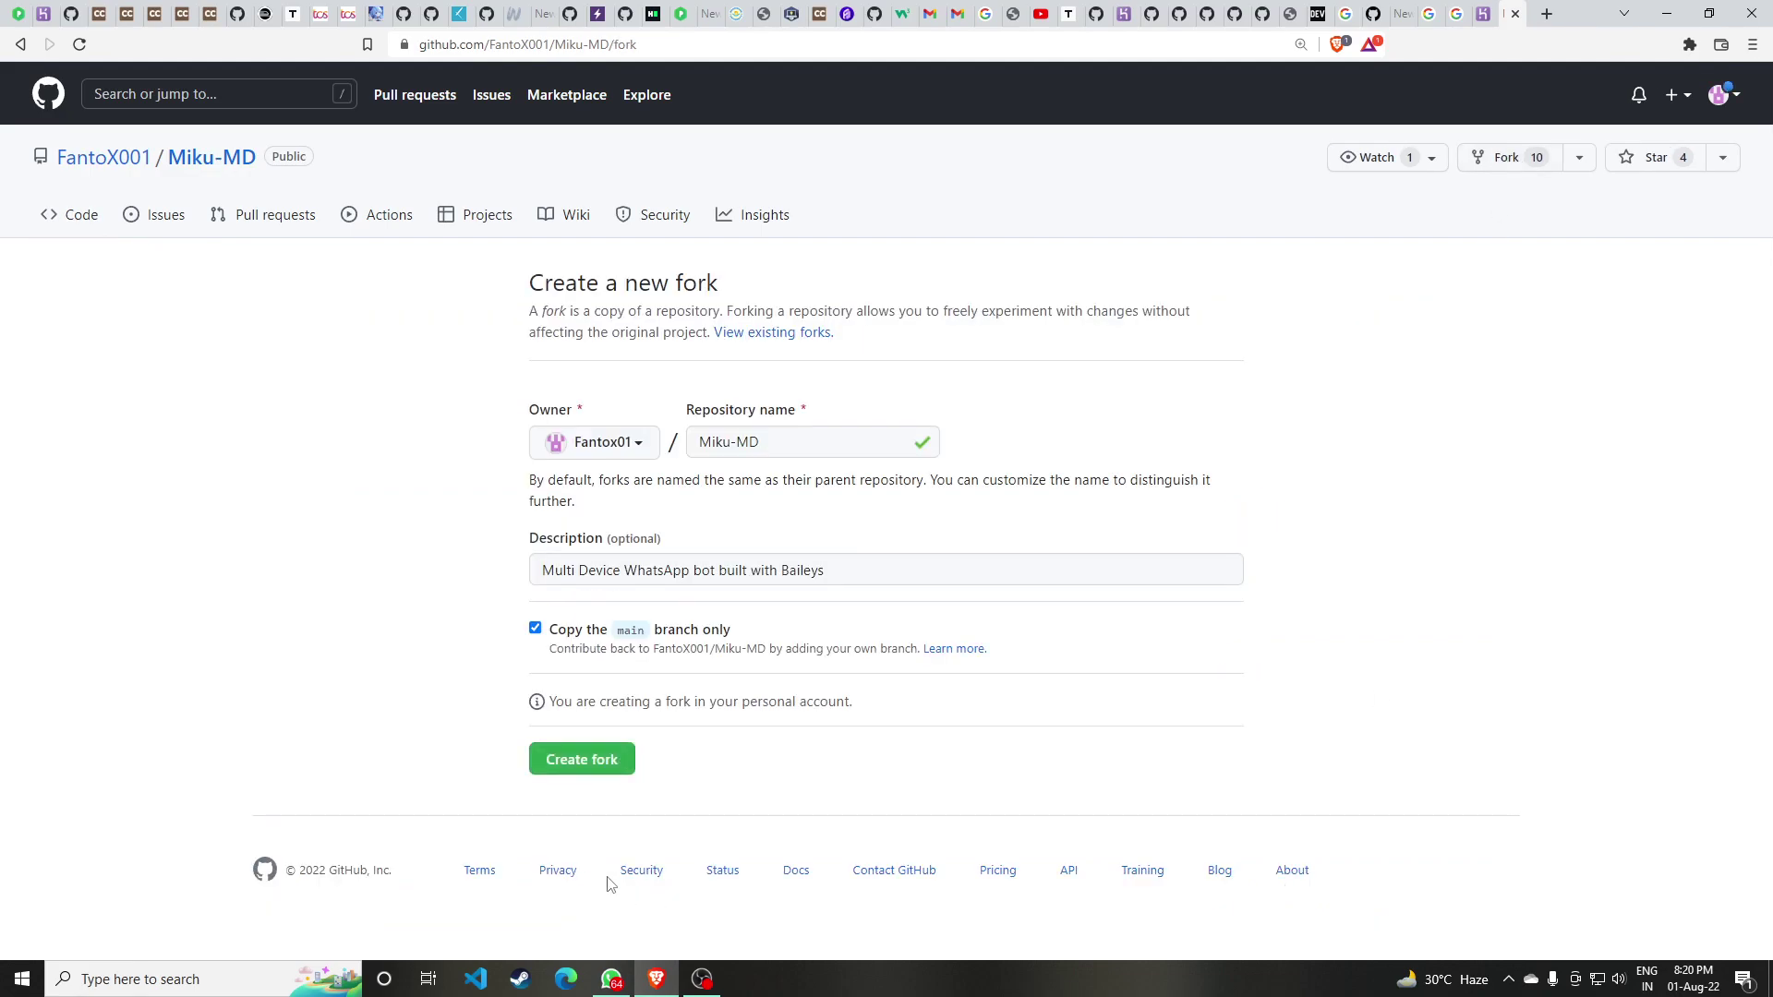
pyautogui.click(599, 772)
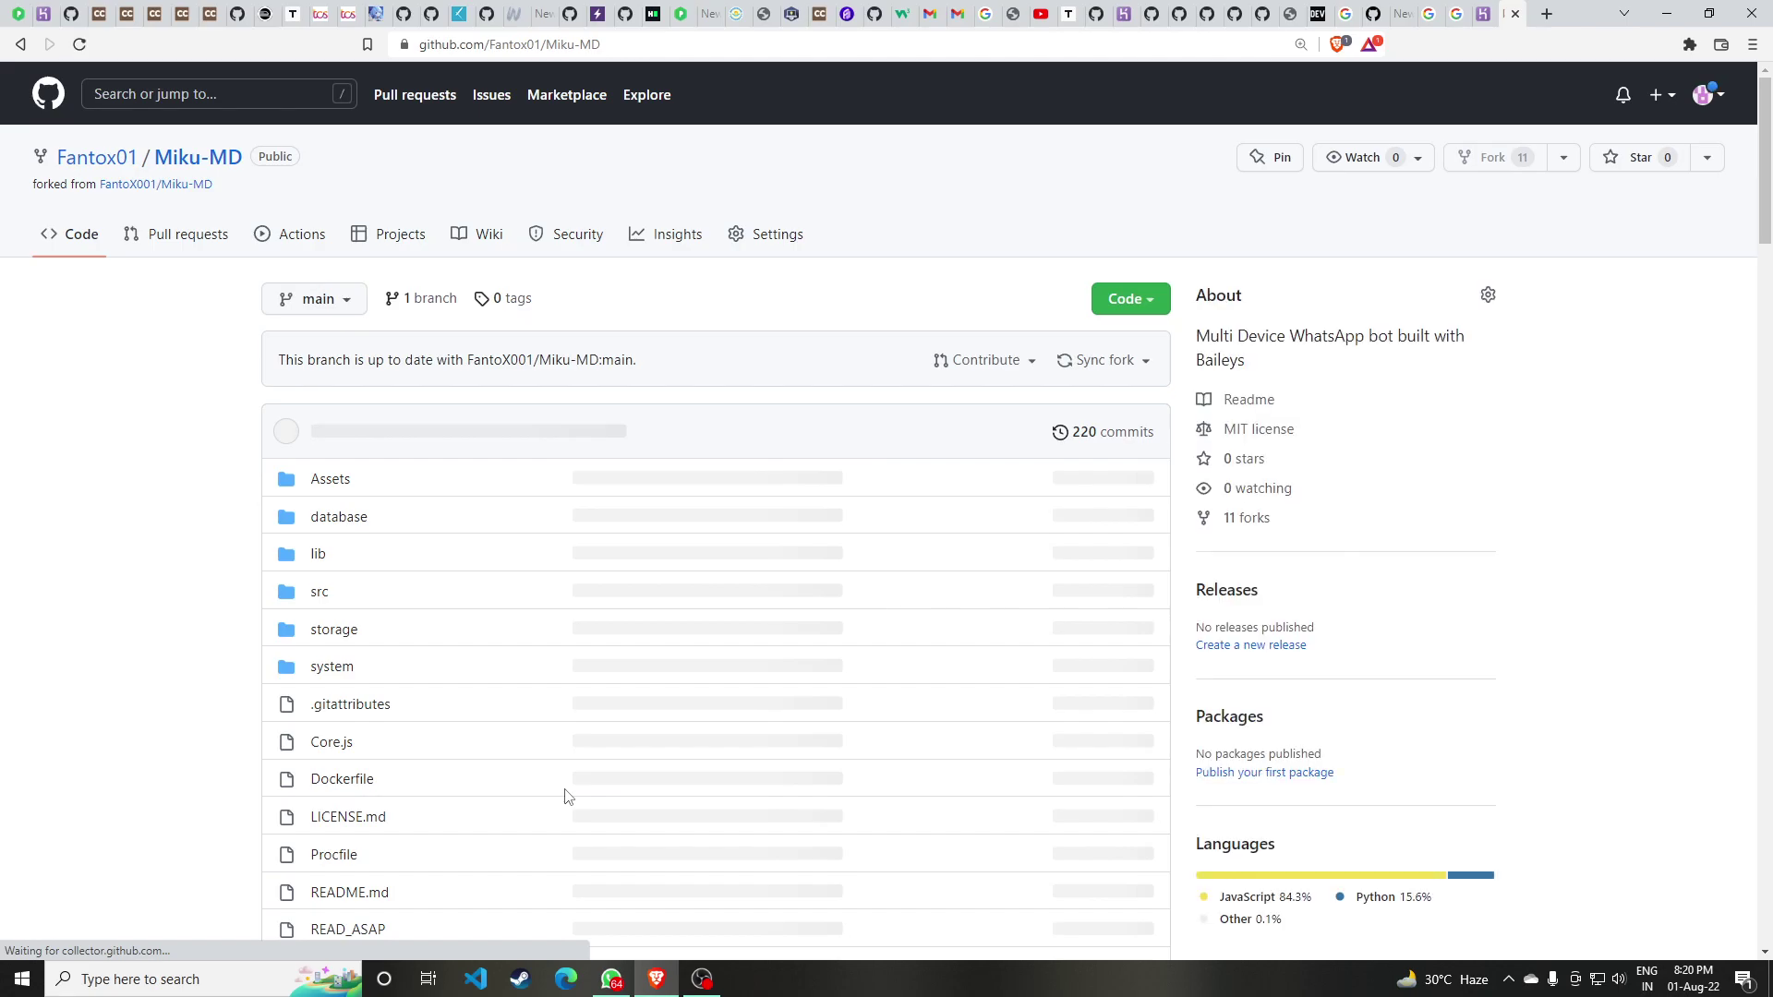
pyautogui.scroll(-1, 210, 523)
pyautogui.scroll(1, 467, 353)
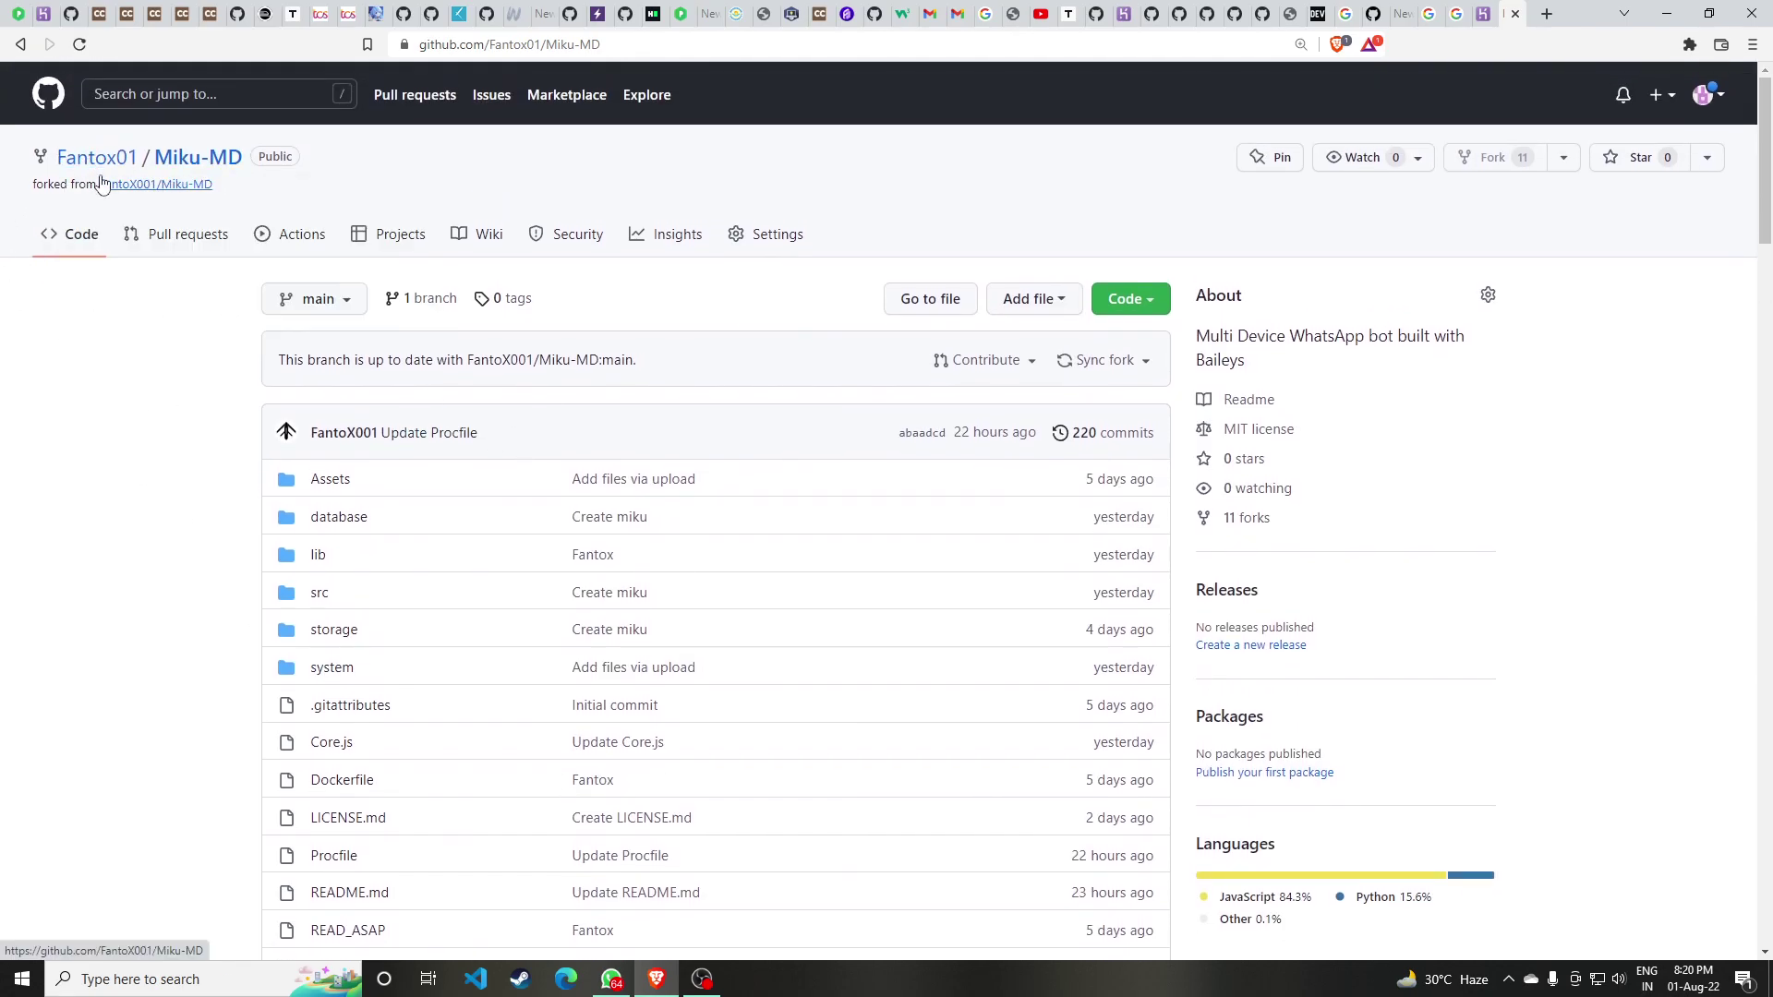
pyautogui.scroll(-1, 598, 467)
pyautogui.scroll(-3, 597, 527)
pyautogui.scroll(-2, 597, 523)
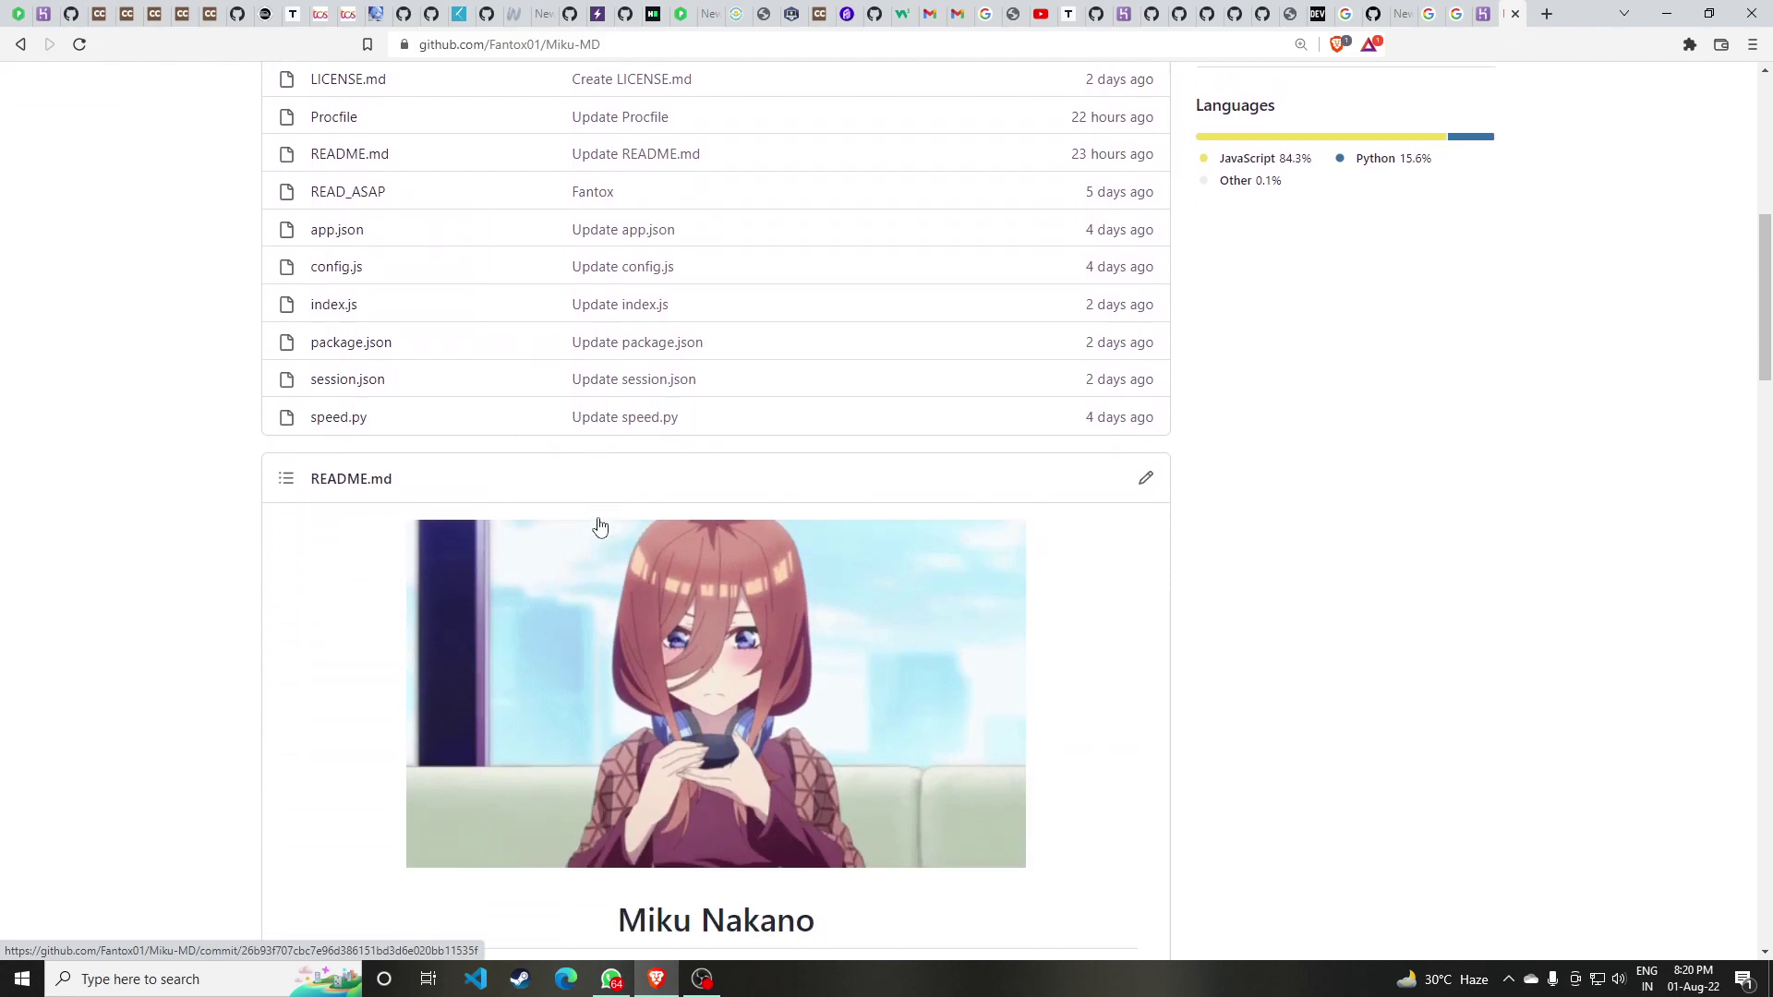
pyautogui.scroll(-4, 1214, 623)
pyautogui.scroll(-2, 679, 637)
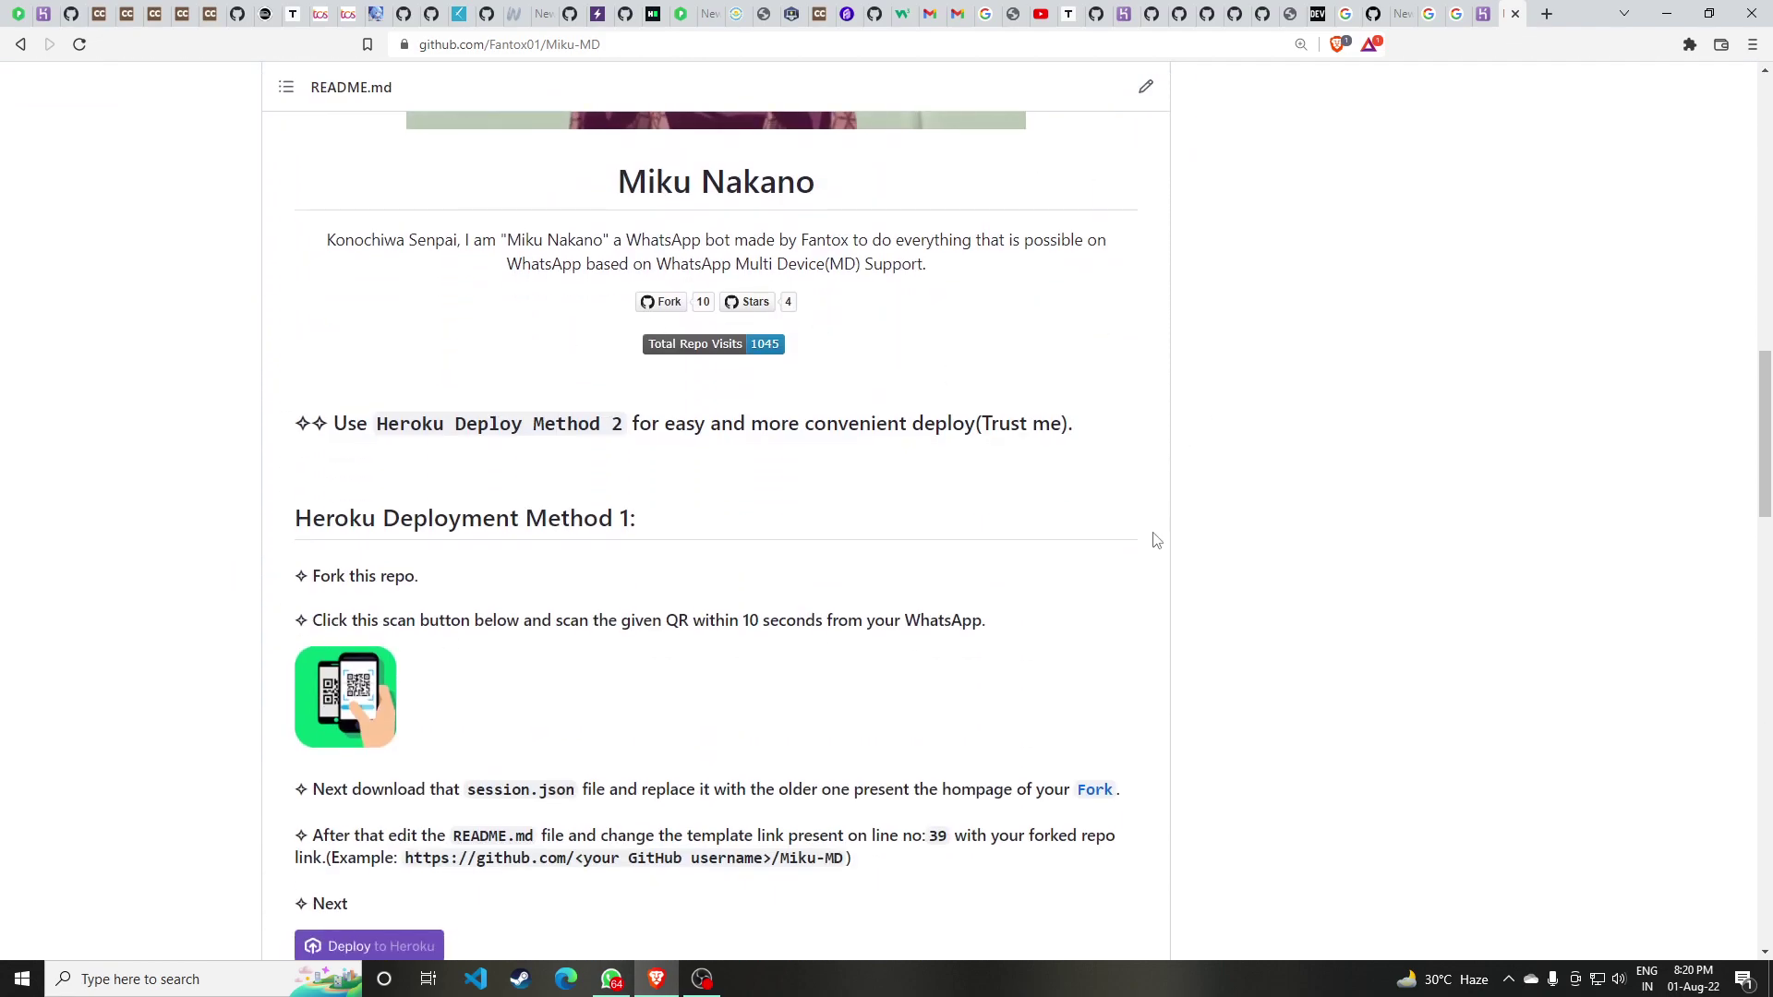
pyautogui.scroll(-2, 887, 756)
pyautogui.scroll(5, 886, 757)
pyautogui.scroll(4, 887, 756)
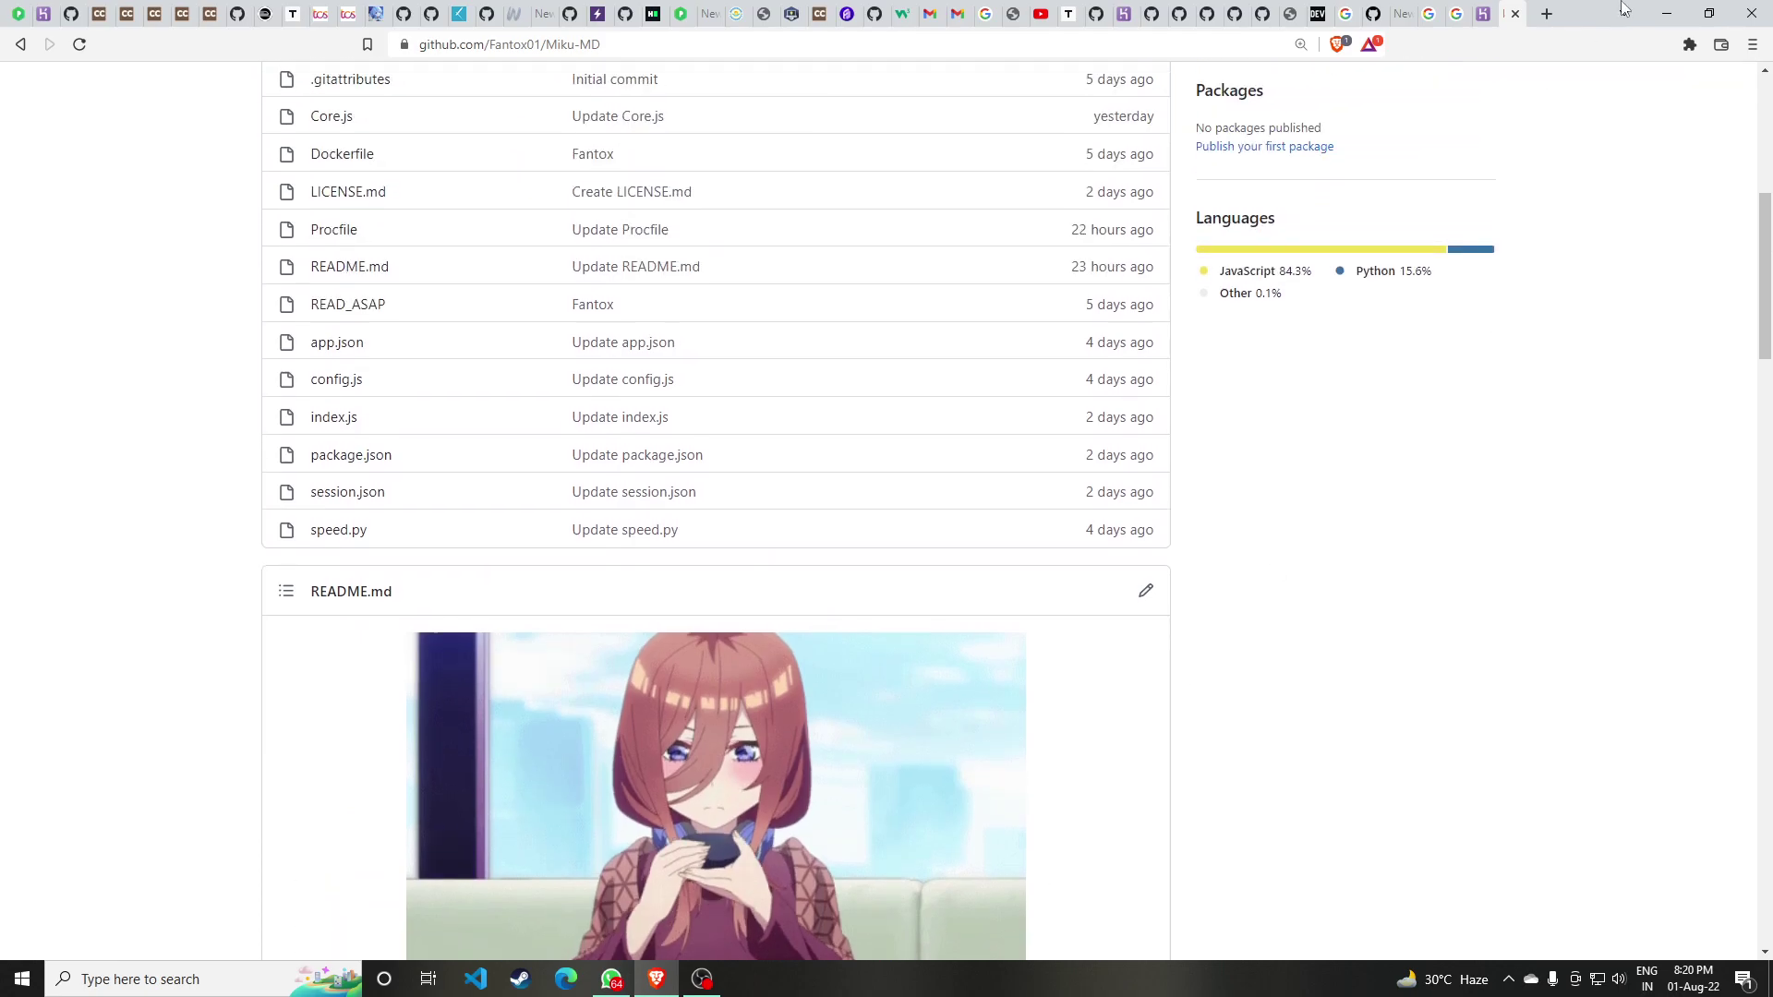
pyautogui.scroll(1, 1061, 554)
pyautogui.scroll(-1, 1061, 555)
pyautogui.scroll(-4, 407, 823)
pyautogui.scroll(-2, 303, 718)
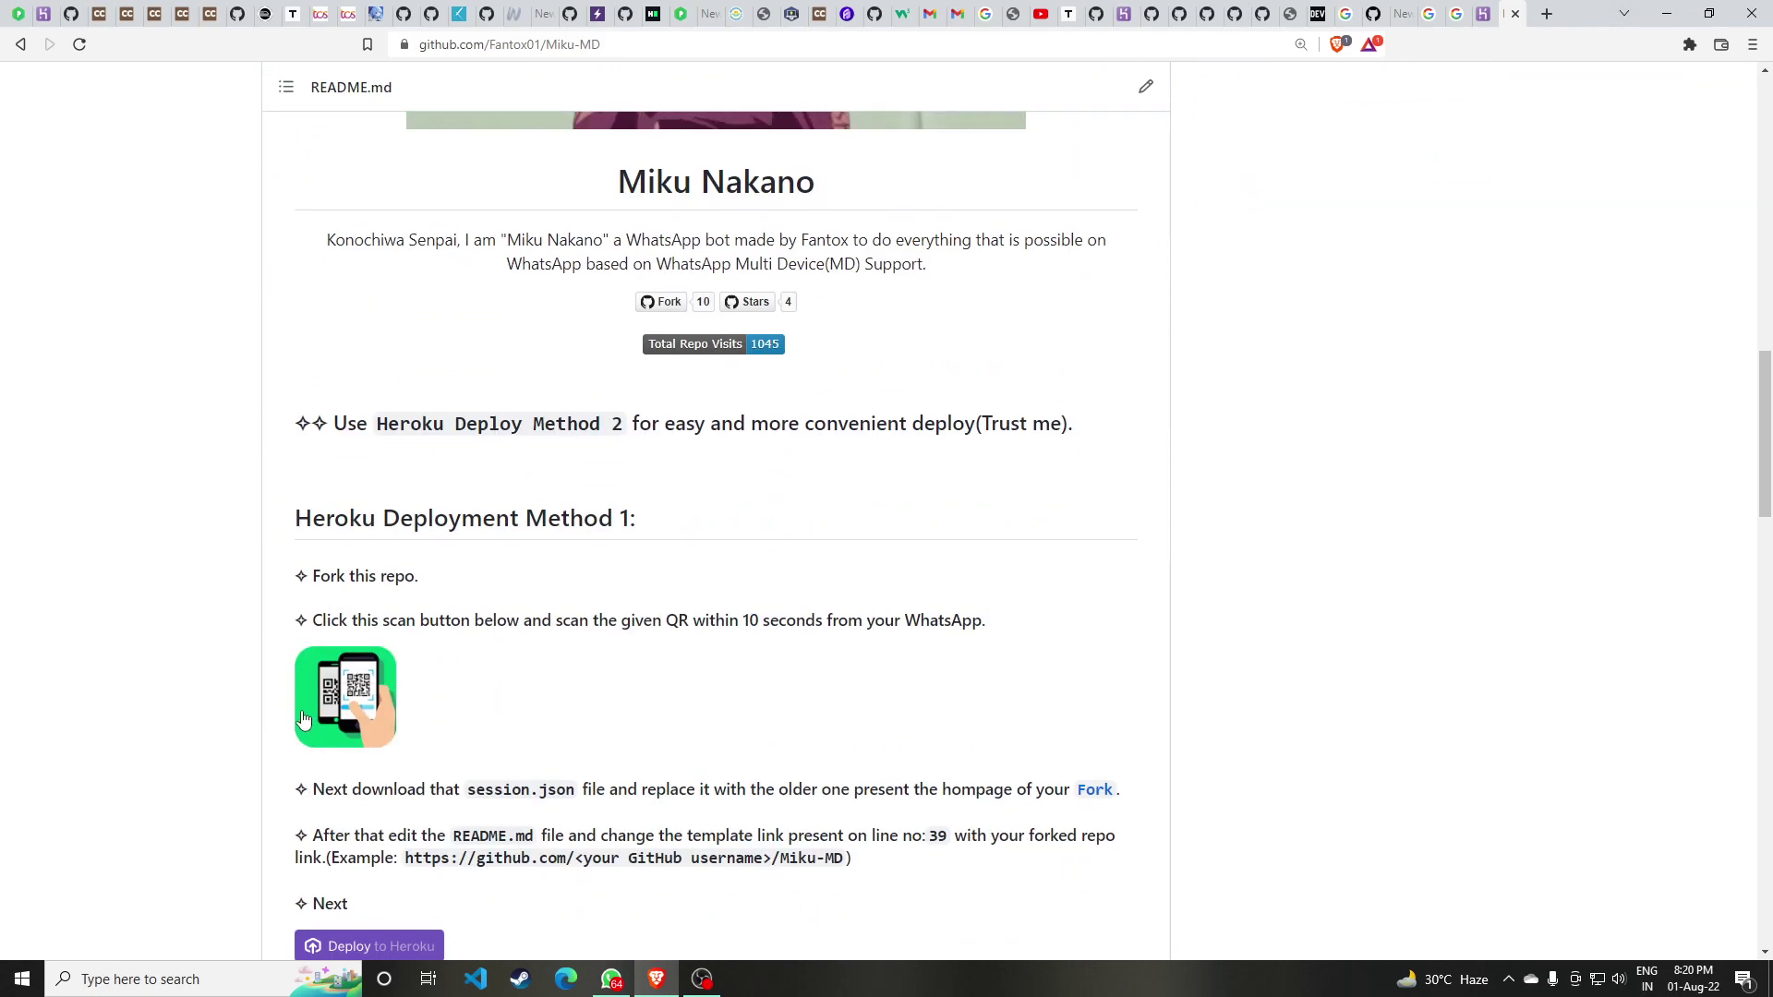
# Open the QR scanning page so WhatsApp can be linked
pyautogui.click(343, 702)
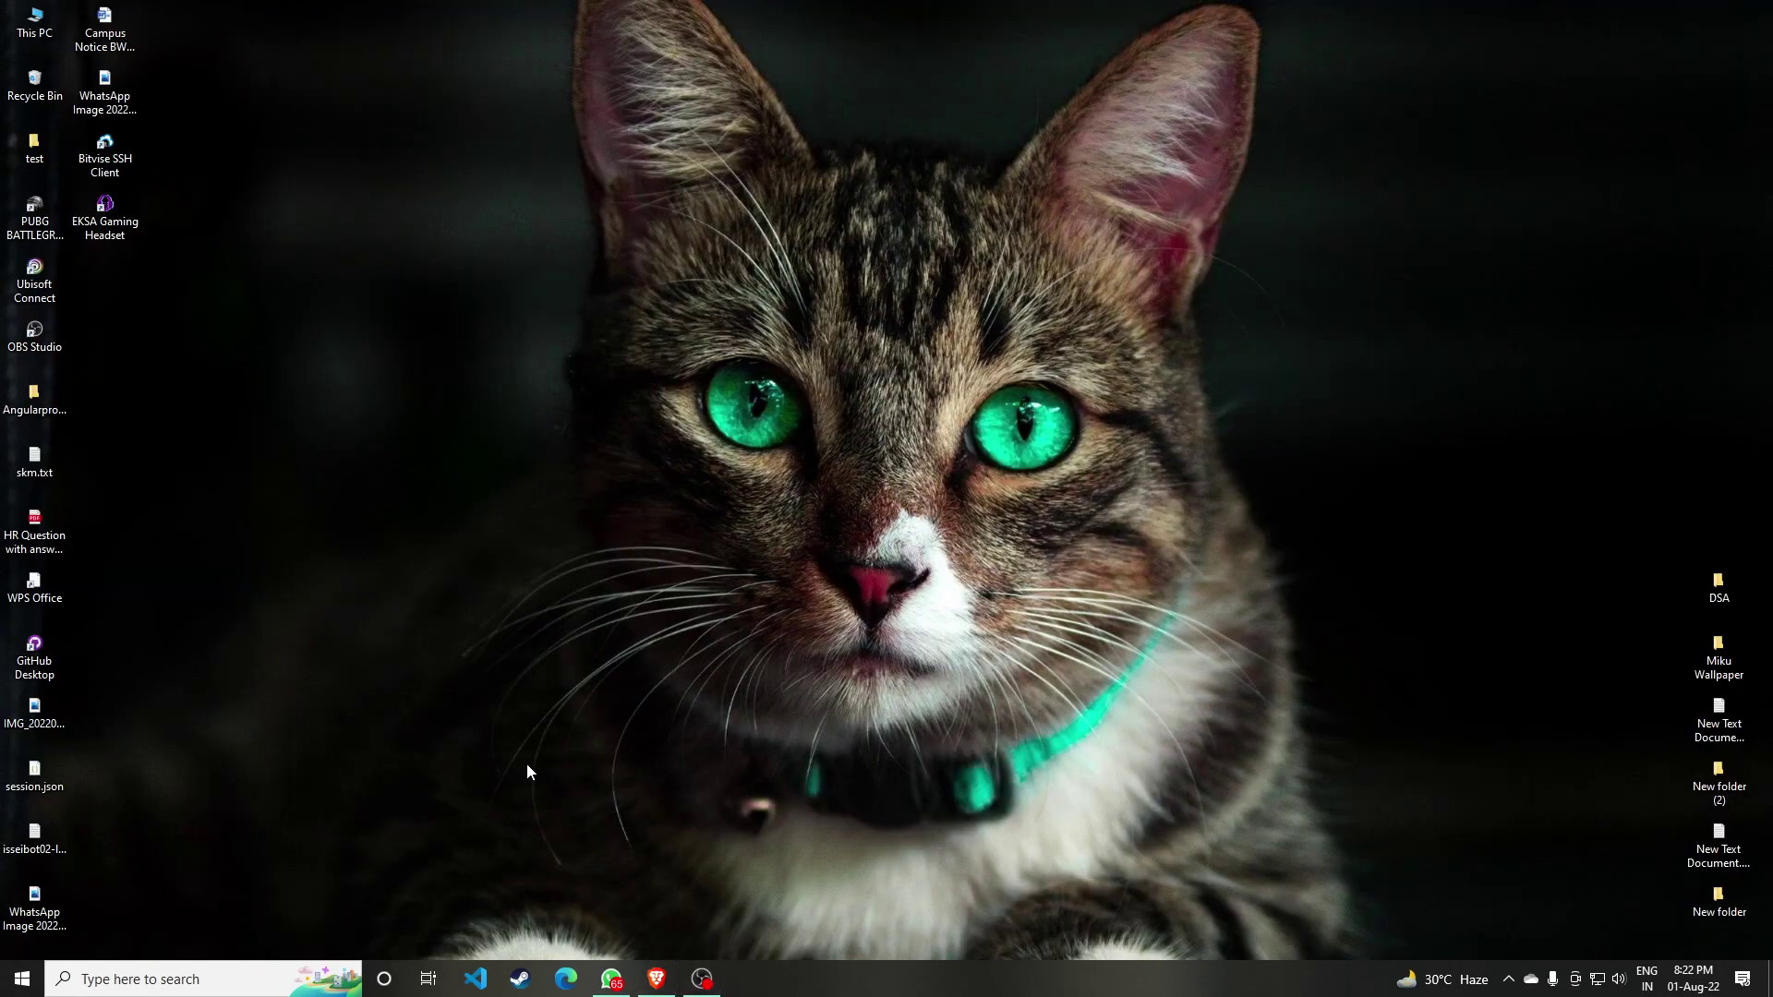
# Download the forwarded session.json from the WhatsApp chat and save it to the desktop
pyautogui.click(612, 979)
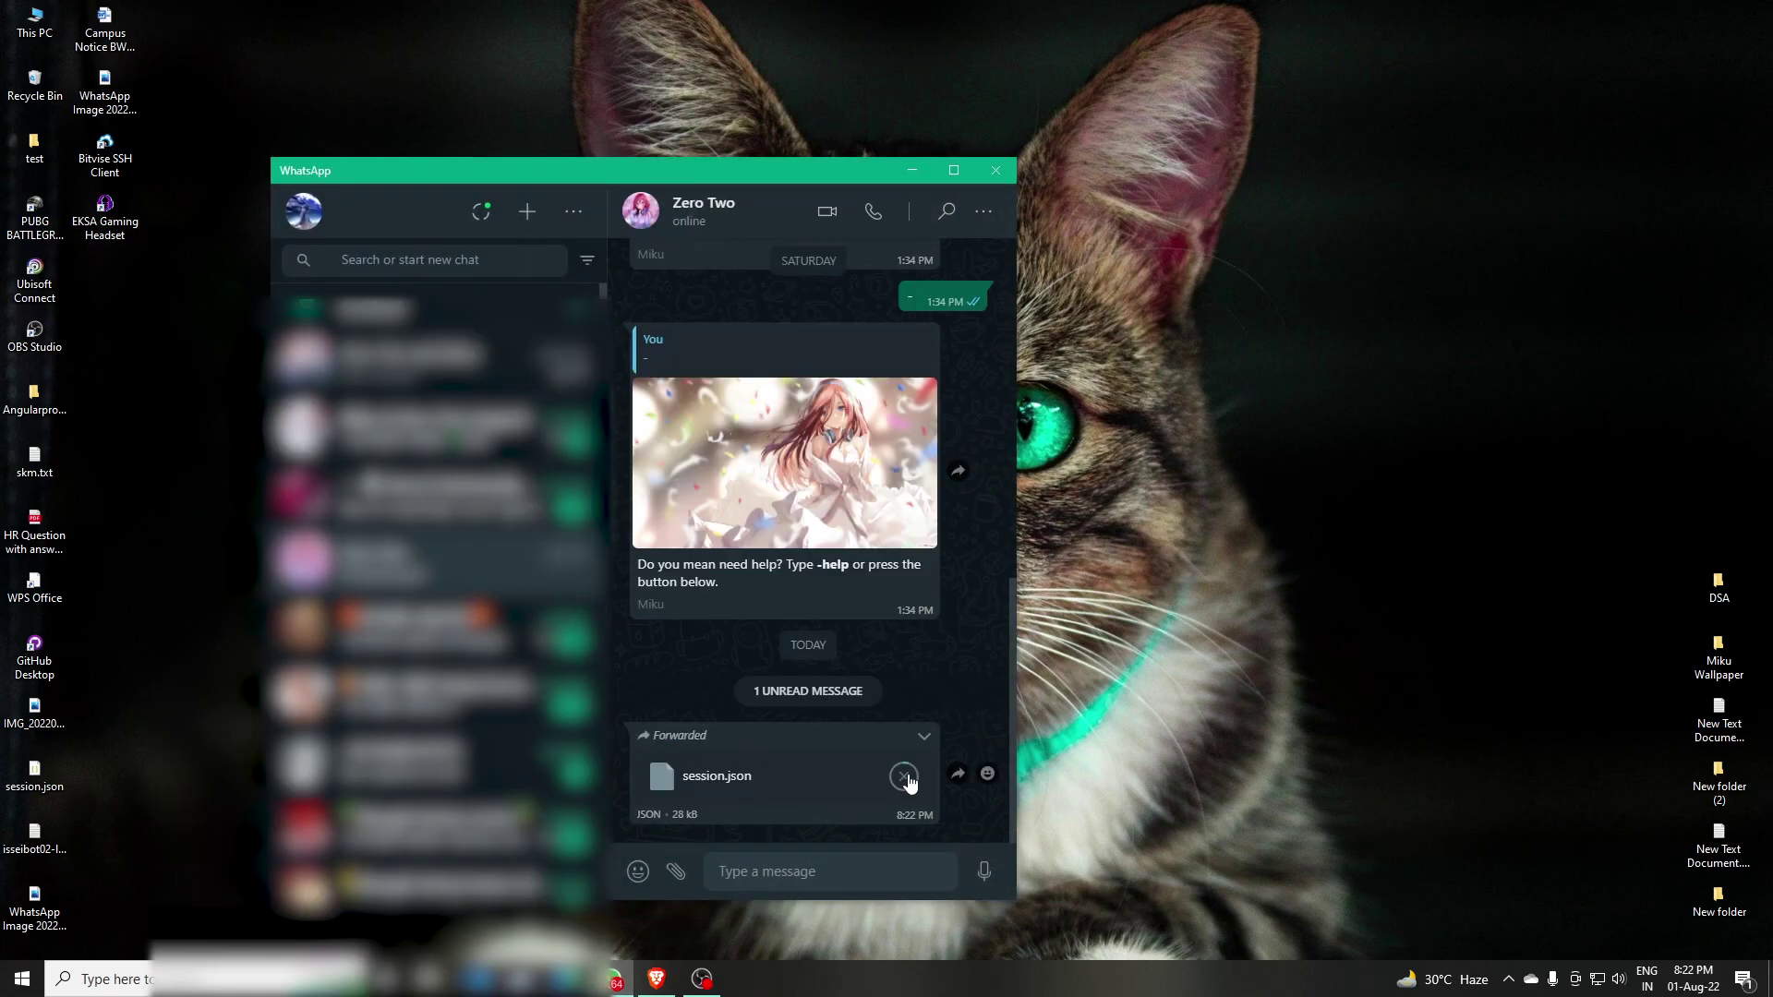
pyautogui.click(902, 778)
pyautogui.click(35, 773)
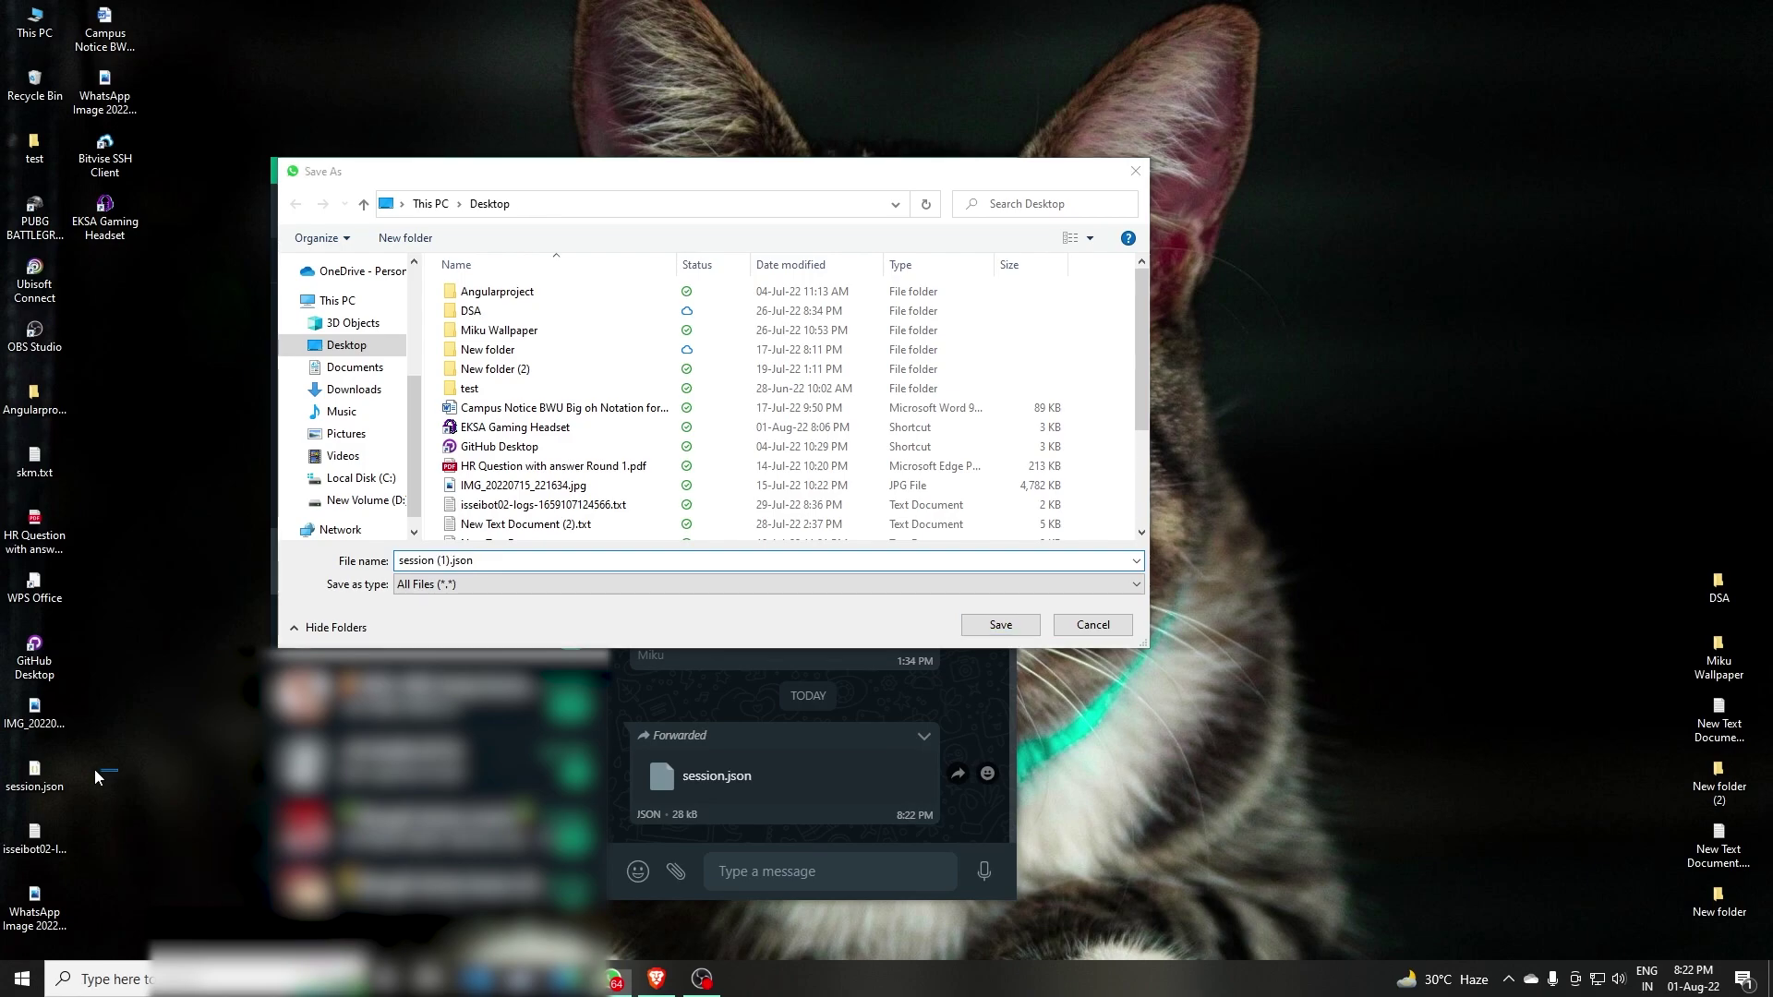
pyautogui.click(961, 625)
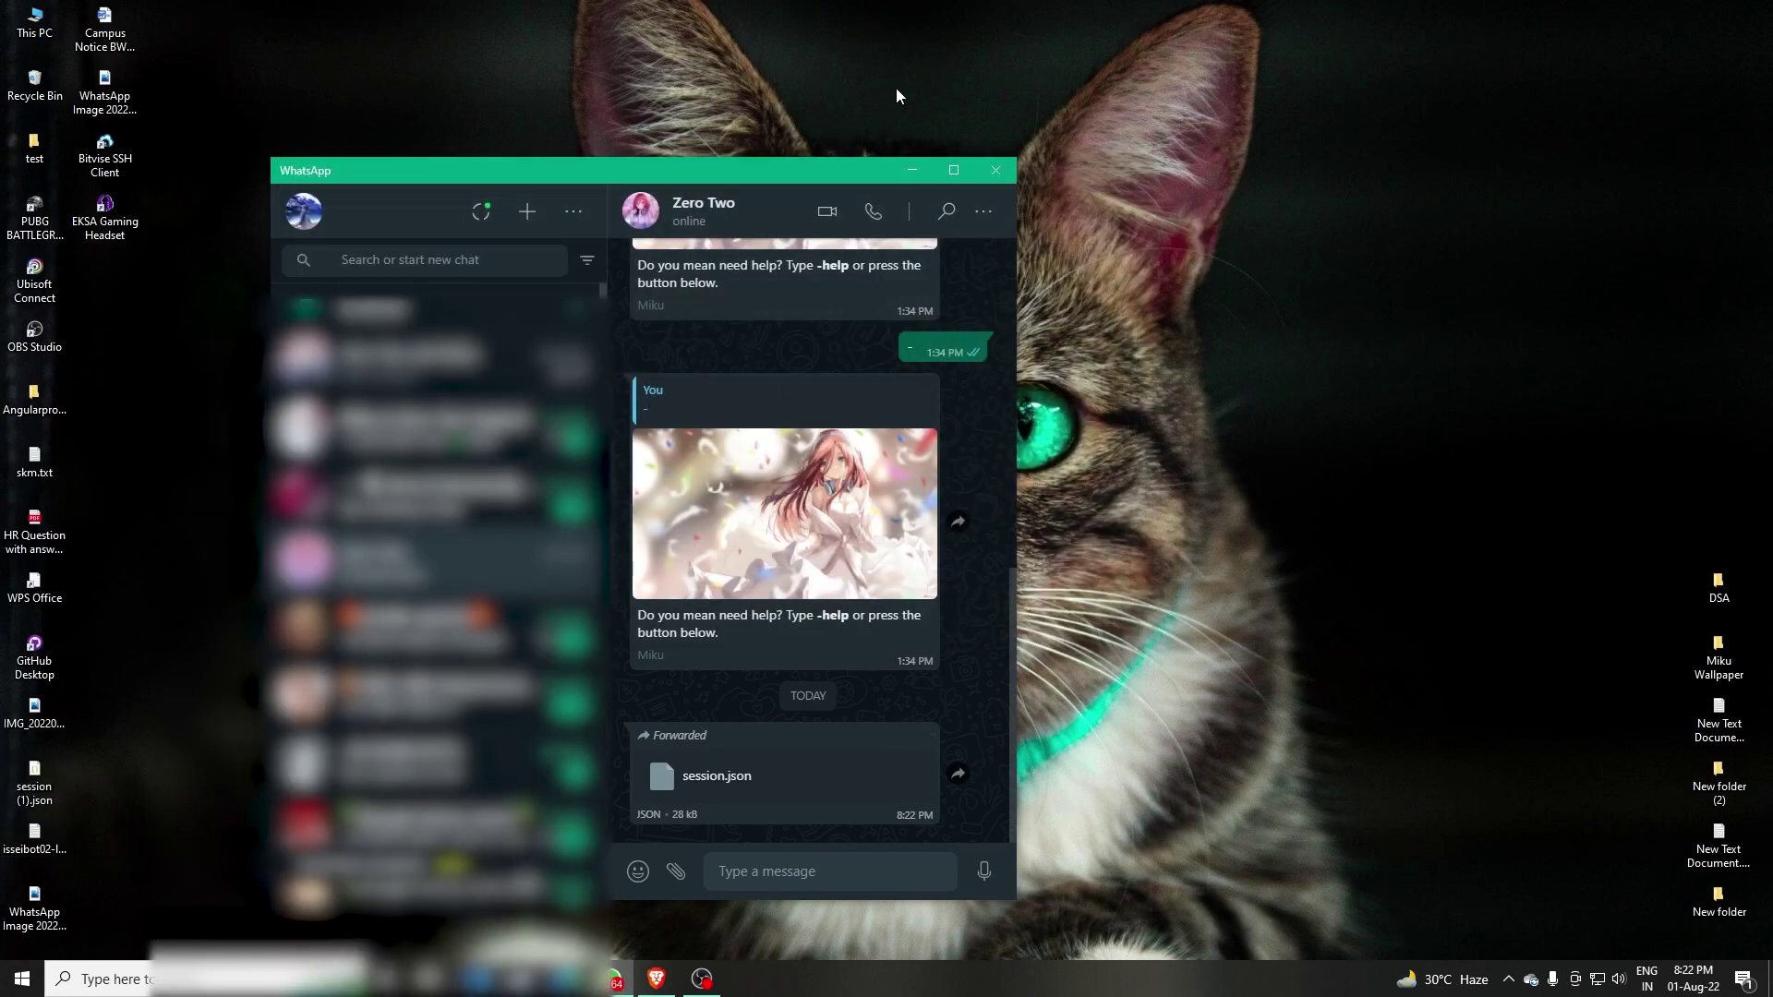
pyautogui.click(913, 172)
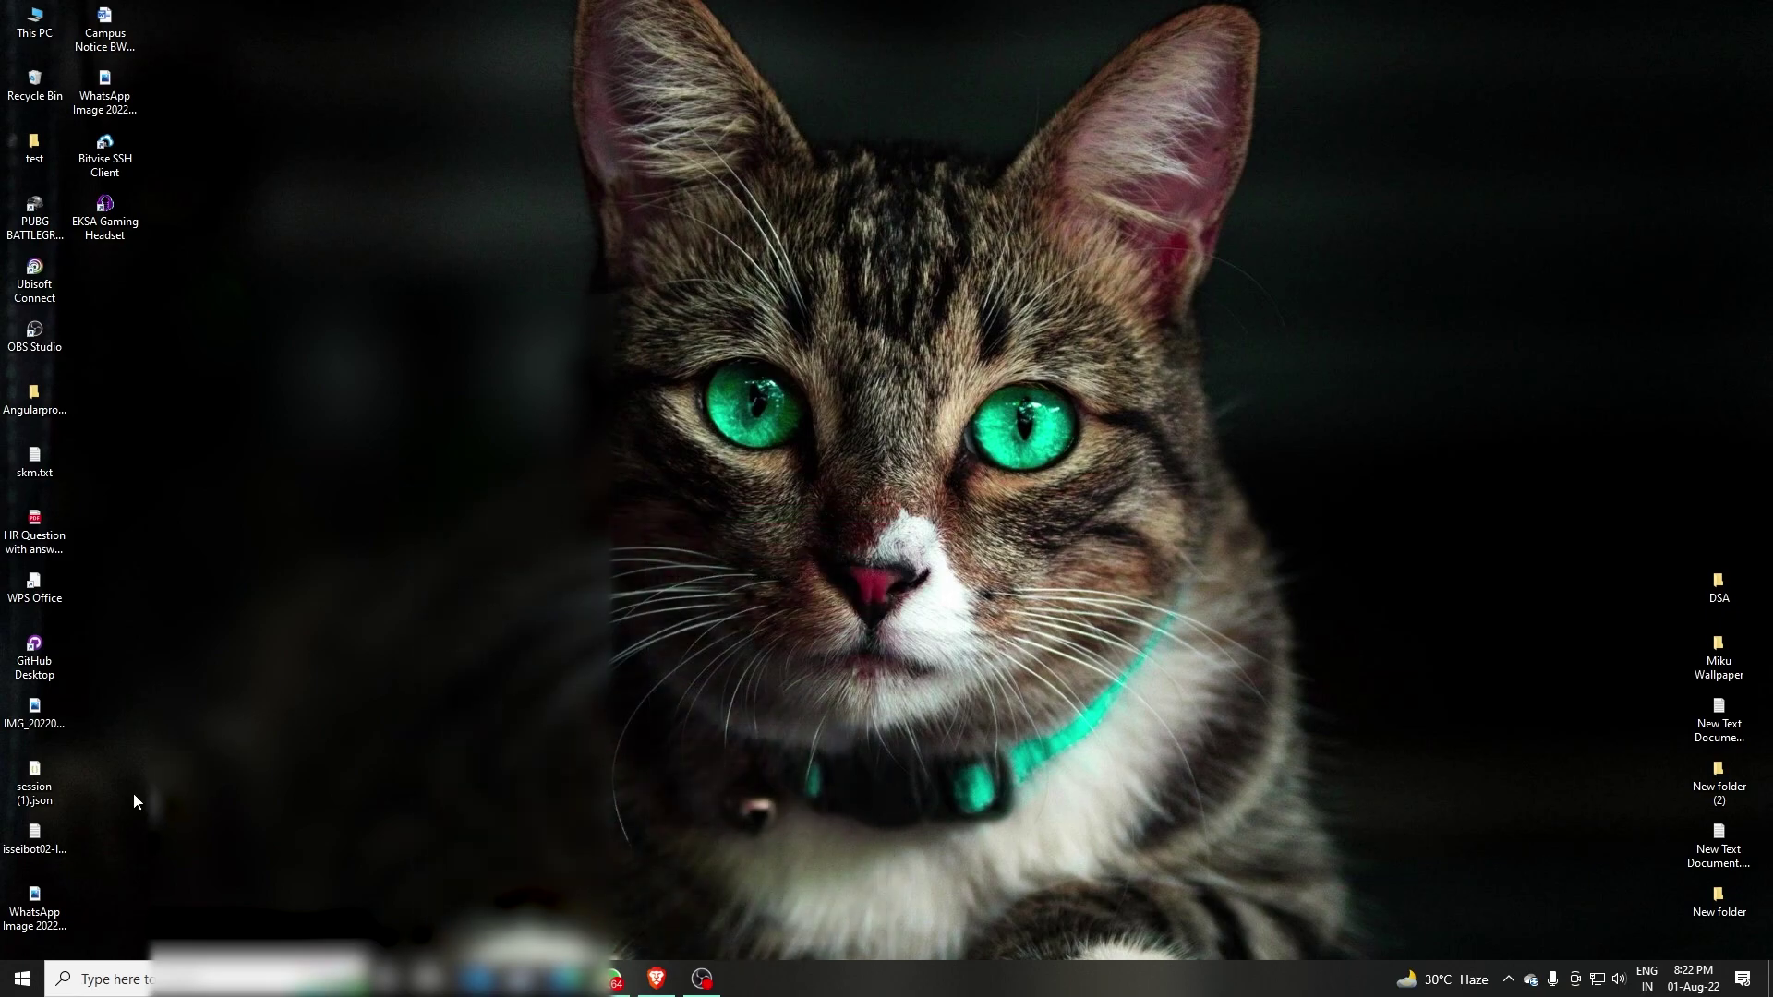
# Open the forked repo's session.json in GitHub's editor and delete all its old session data
pyautogui.click(655, 979)
pyautogui.scroll(3, 1139, 603)
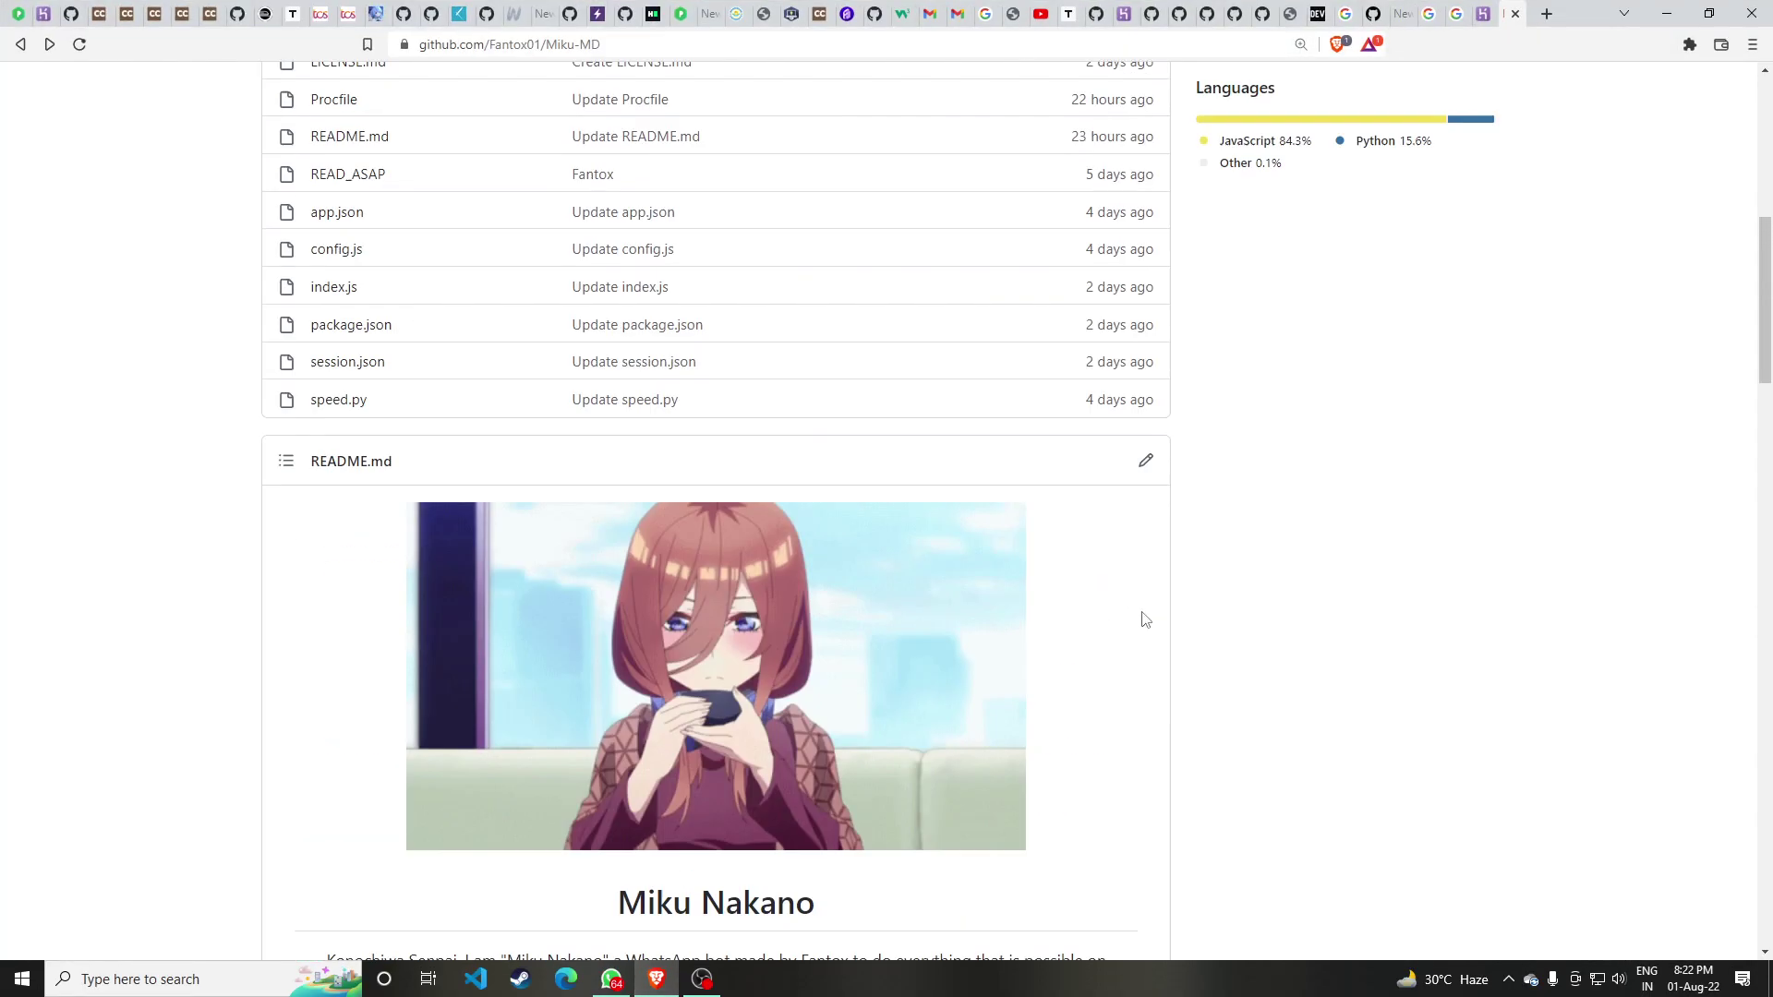
pyautogui.scroll(3, 756, 716)
pyautogui.scroll(-3, 756, 717)
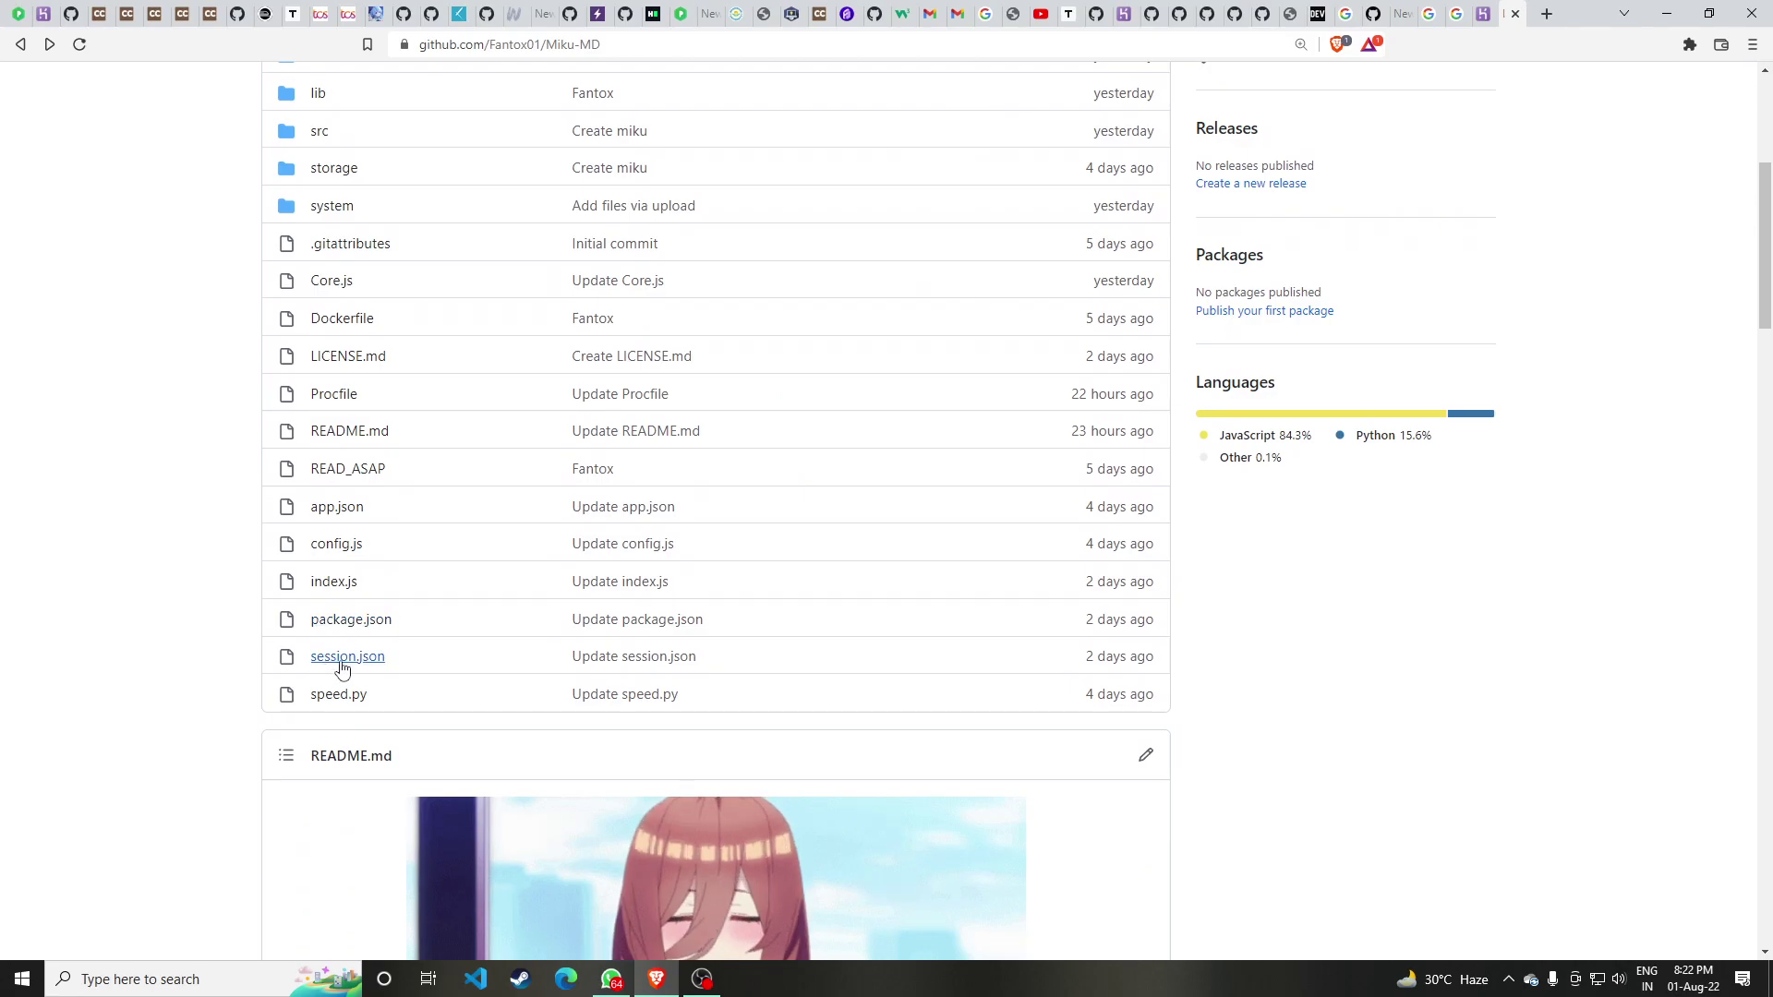
pyautogui.click(373, 657)
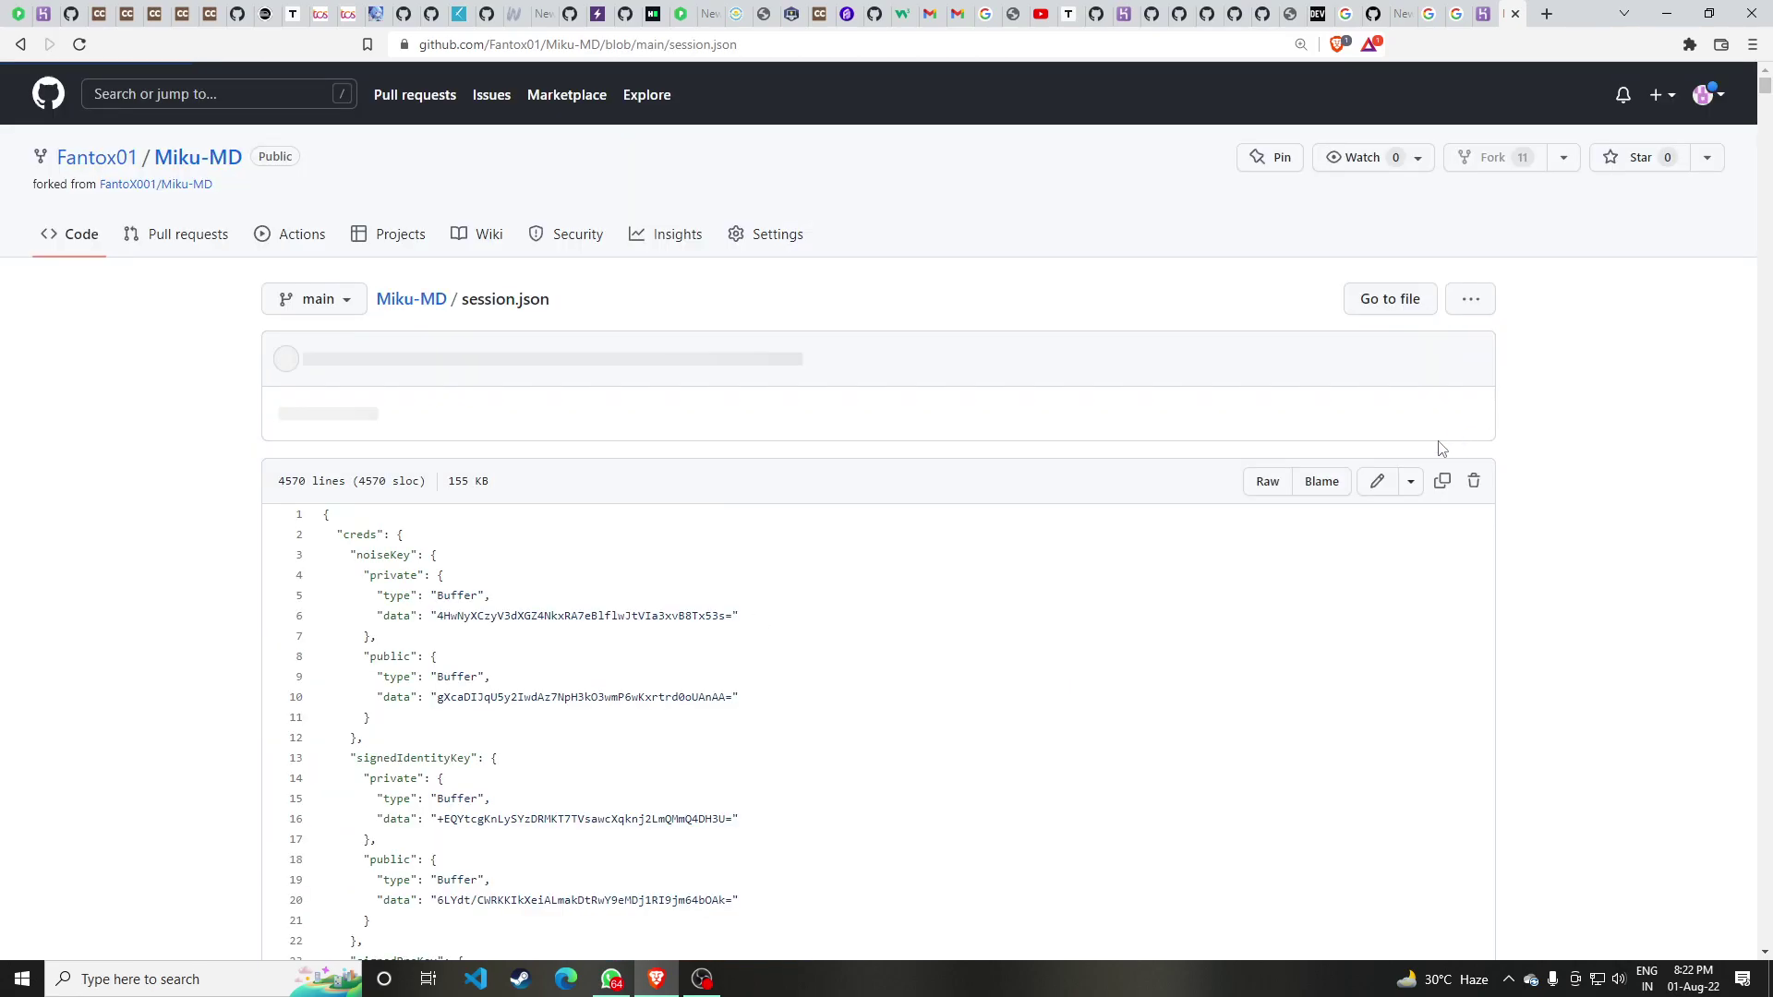
pyautogui.press('e')
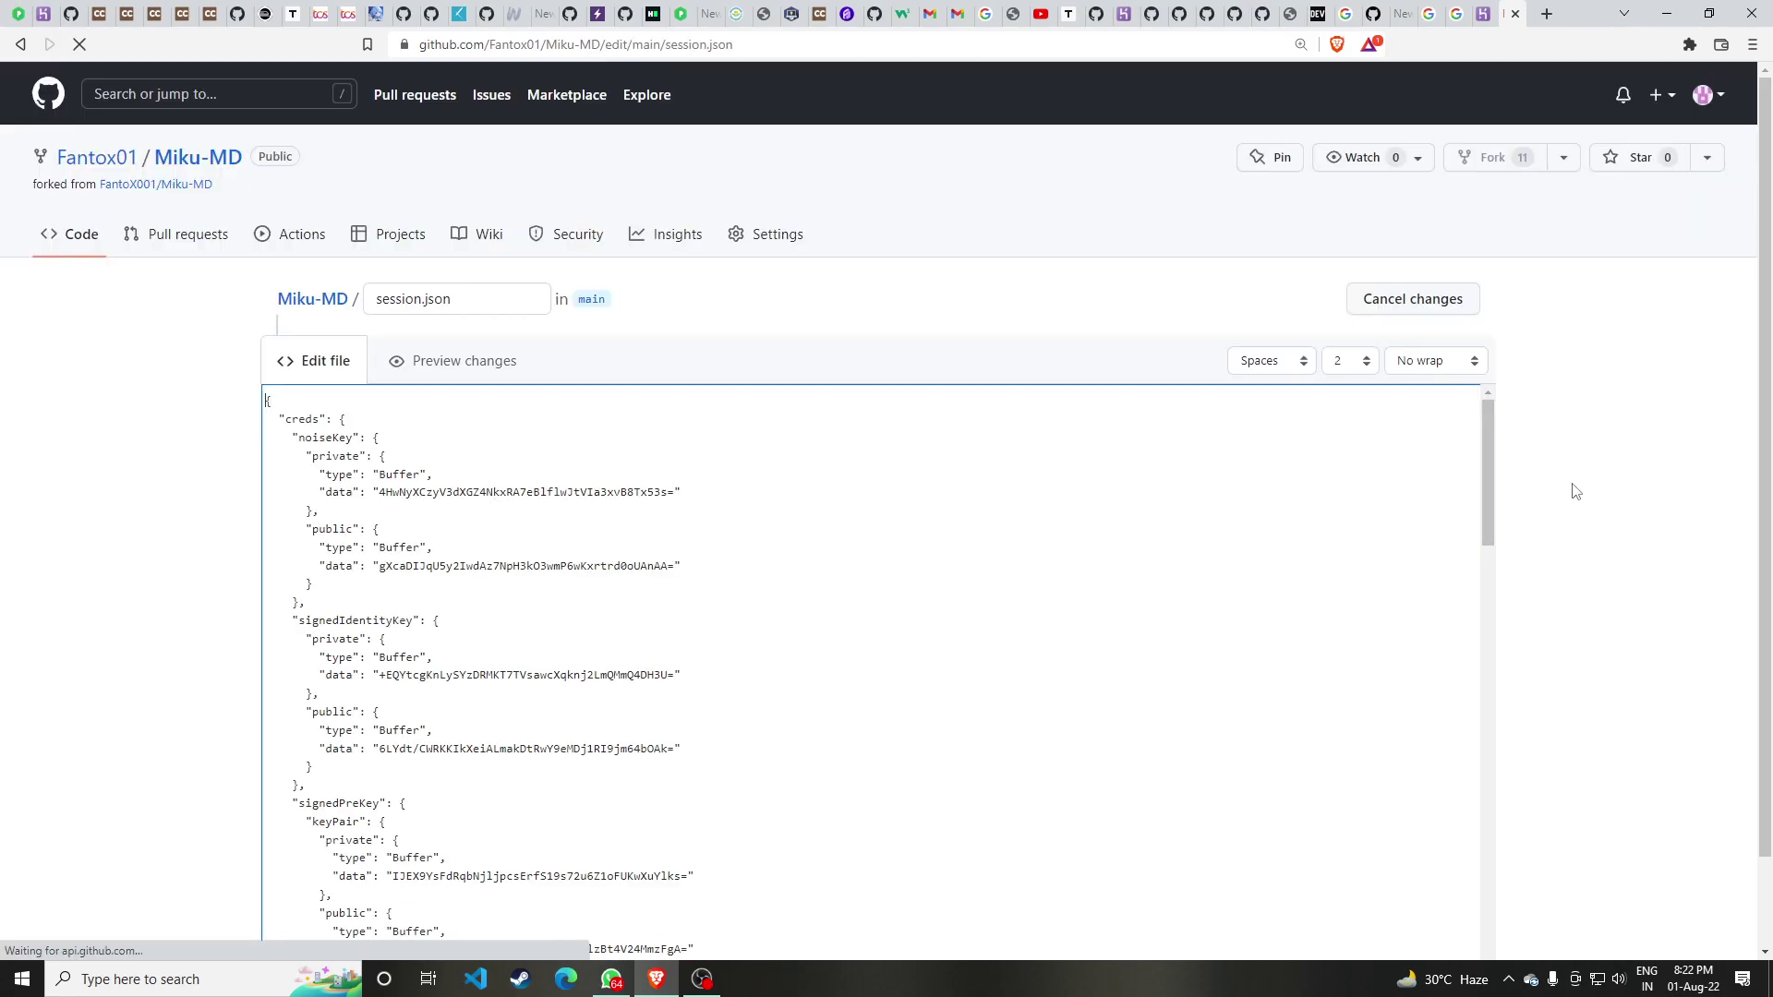
pyautogui.hotkey('ctrl', 'a')
pyautogui.press('BackSpace')
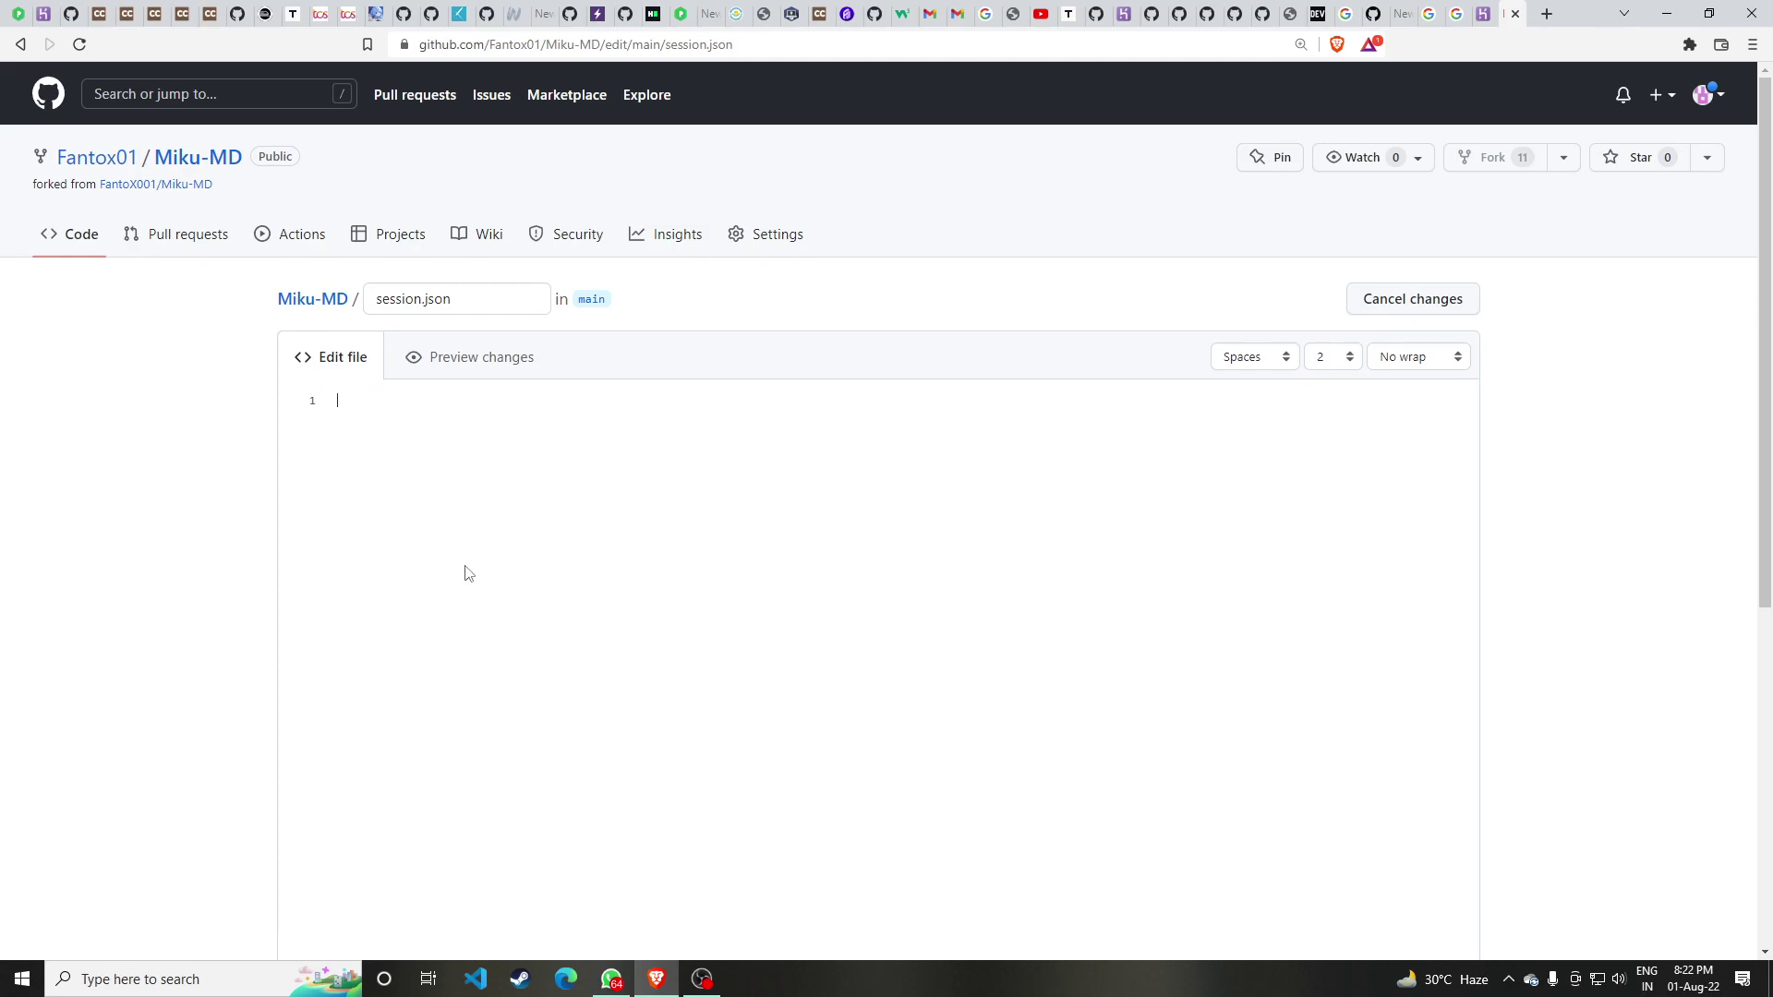
pyautogui.scroll(-8, 840, 681)
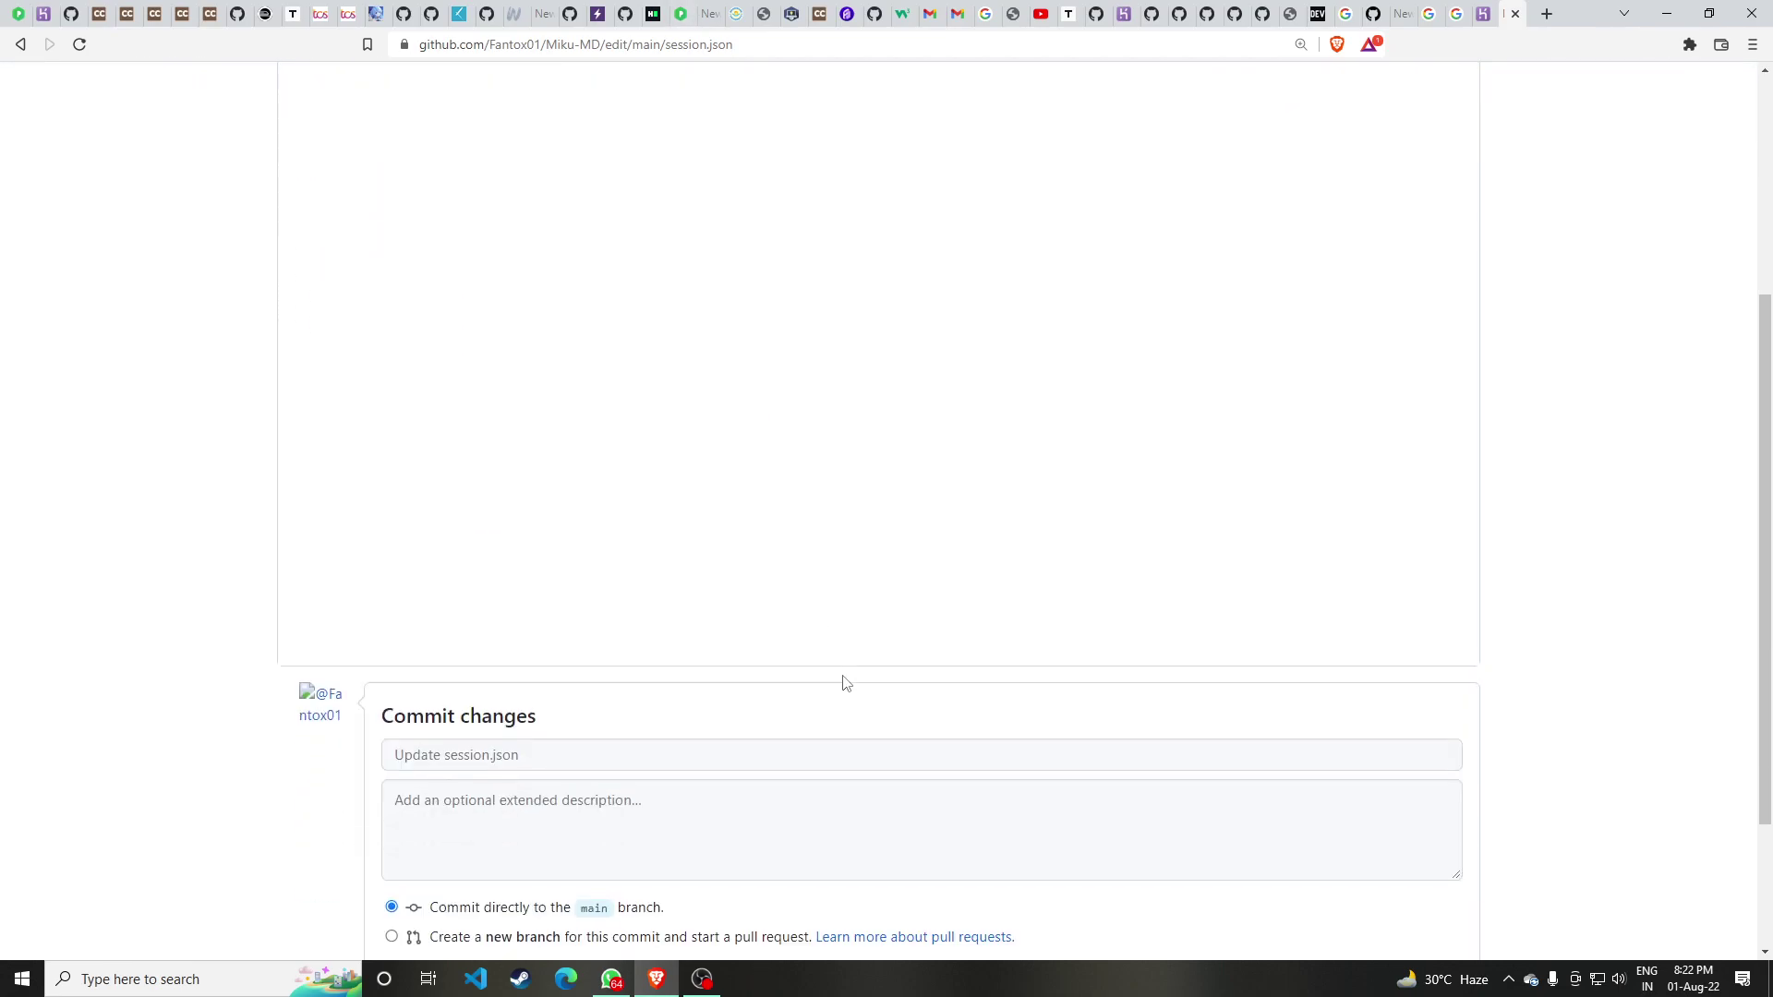
# Open session (1).json from the desktop in VS Code and select all of its text
pyautogui.click(1708, 12)
pyautogui.doubleClick(44, 793)
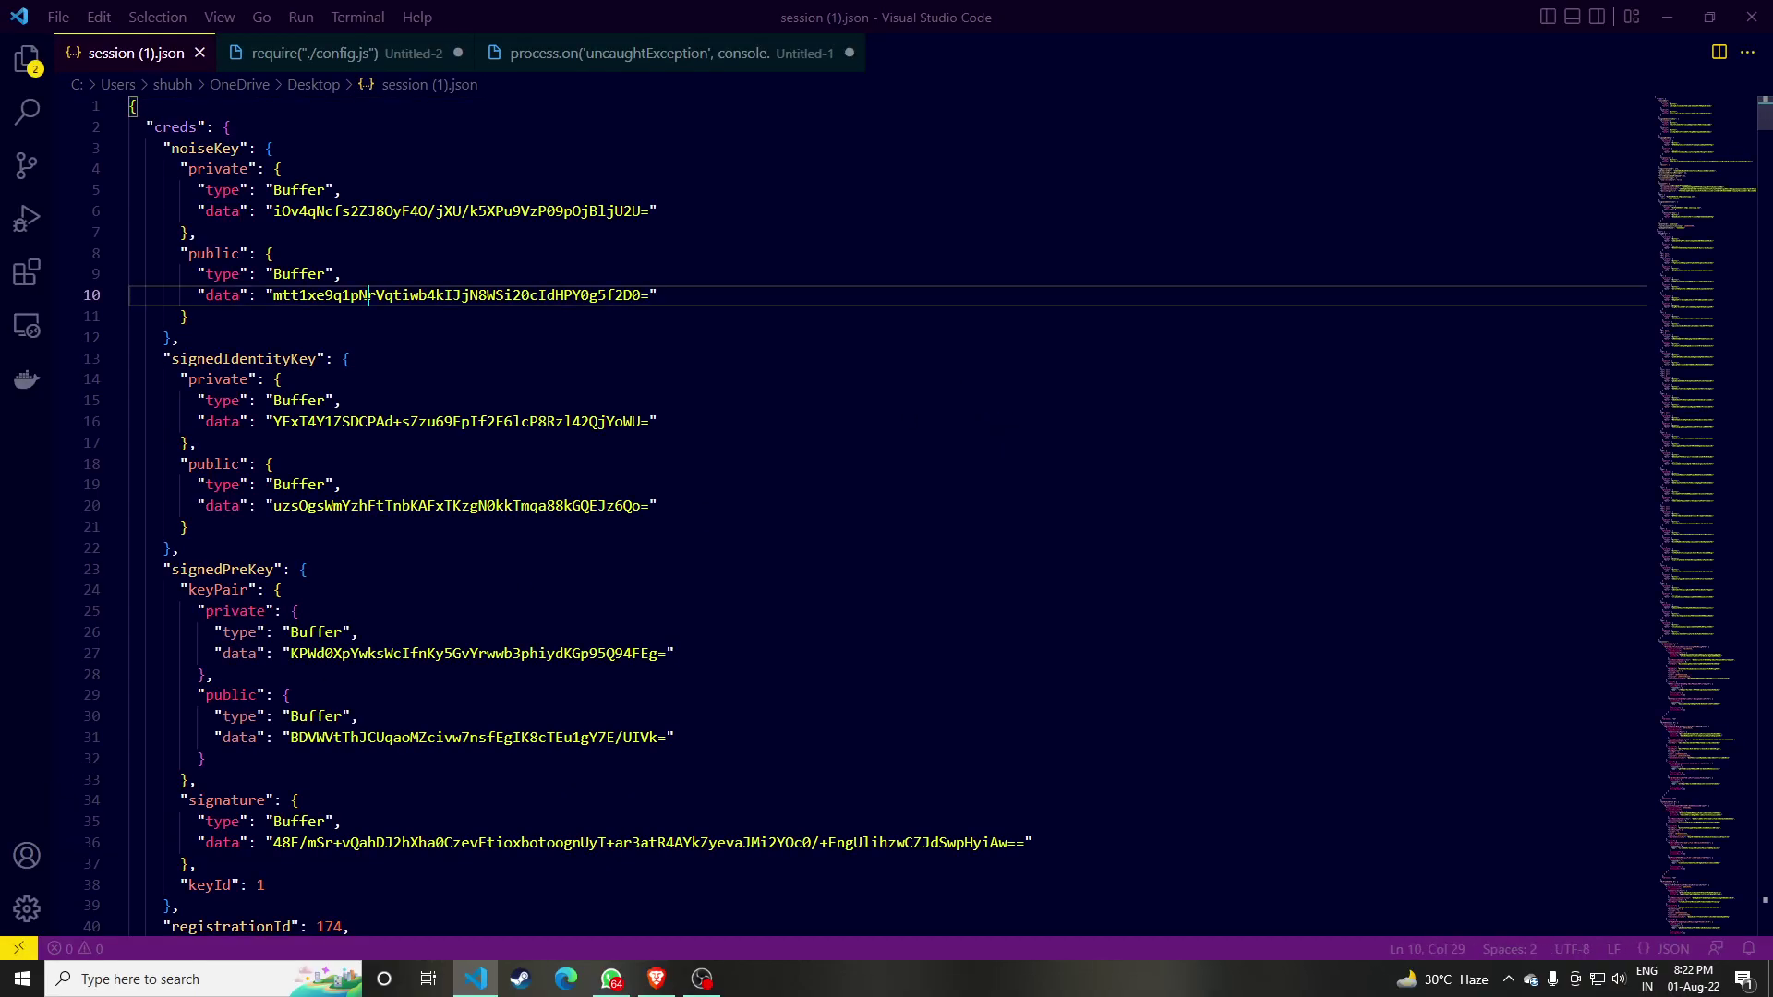
pyautogui.doubleClick(368, 295)
pyautogui.hotkey('ctrl', 'a')
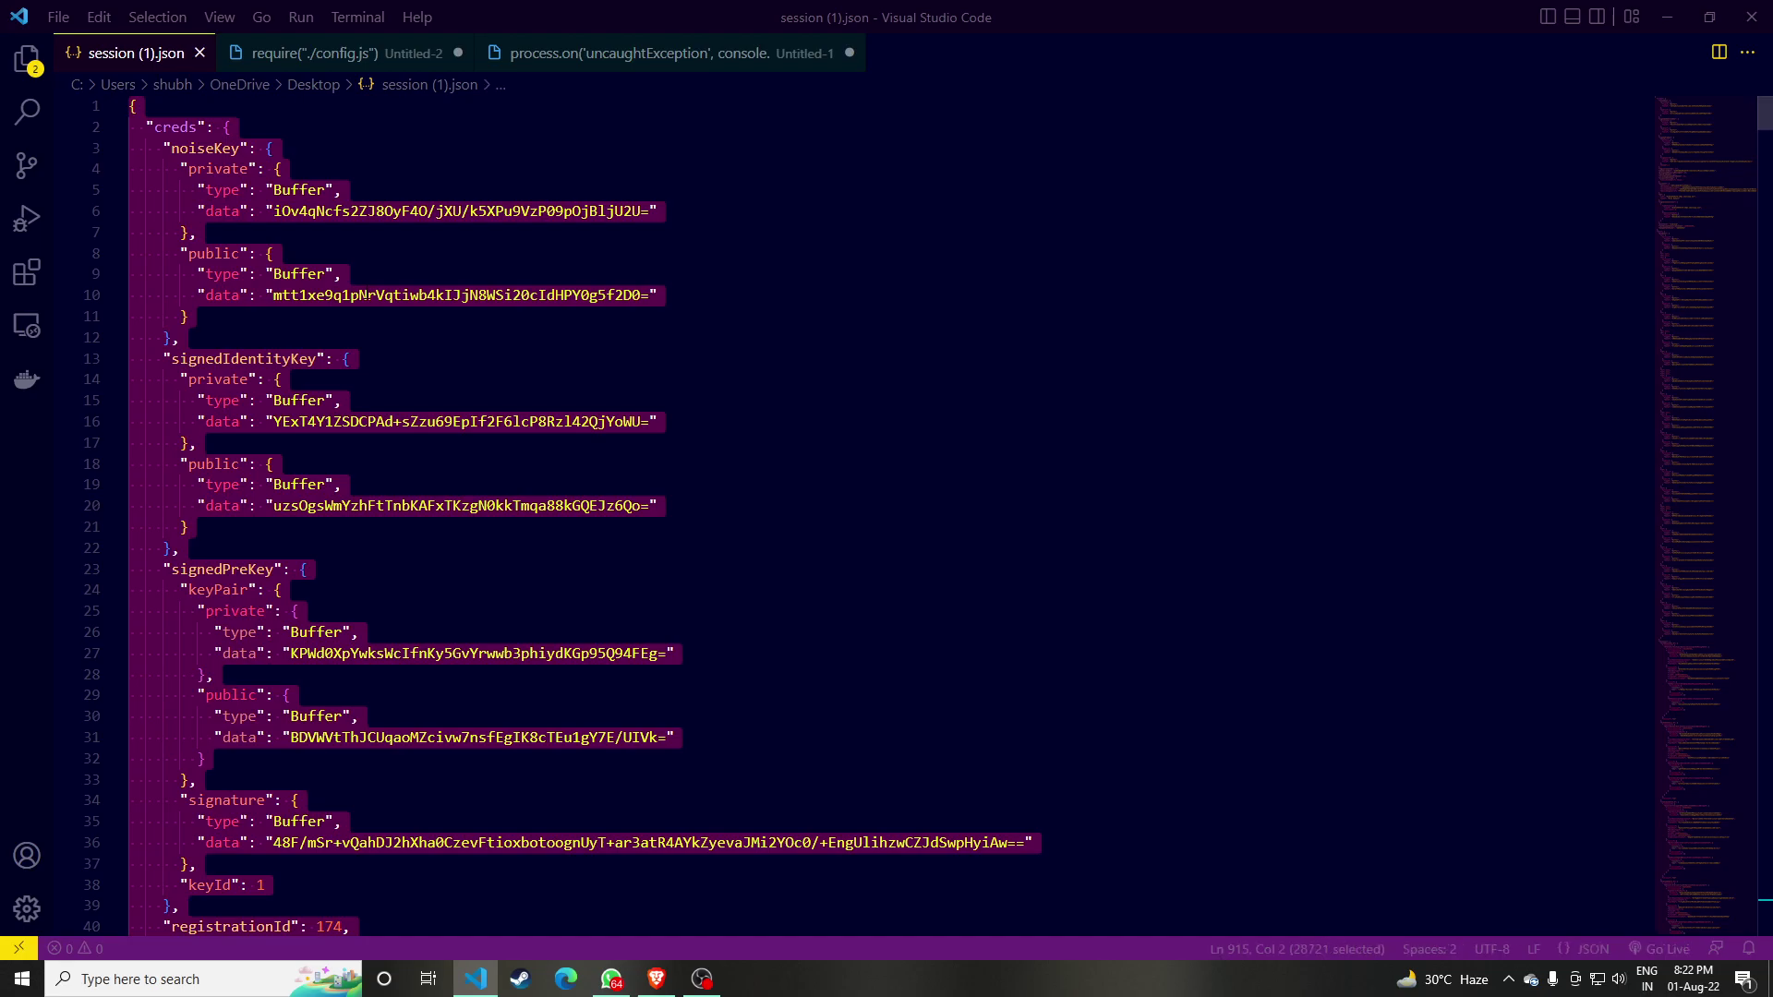
# Paste the new session data into session.json, preview it, and commit it to main
pyautogui.click(1669, 16)
pyautogui.scroll(1, 902, 269)
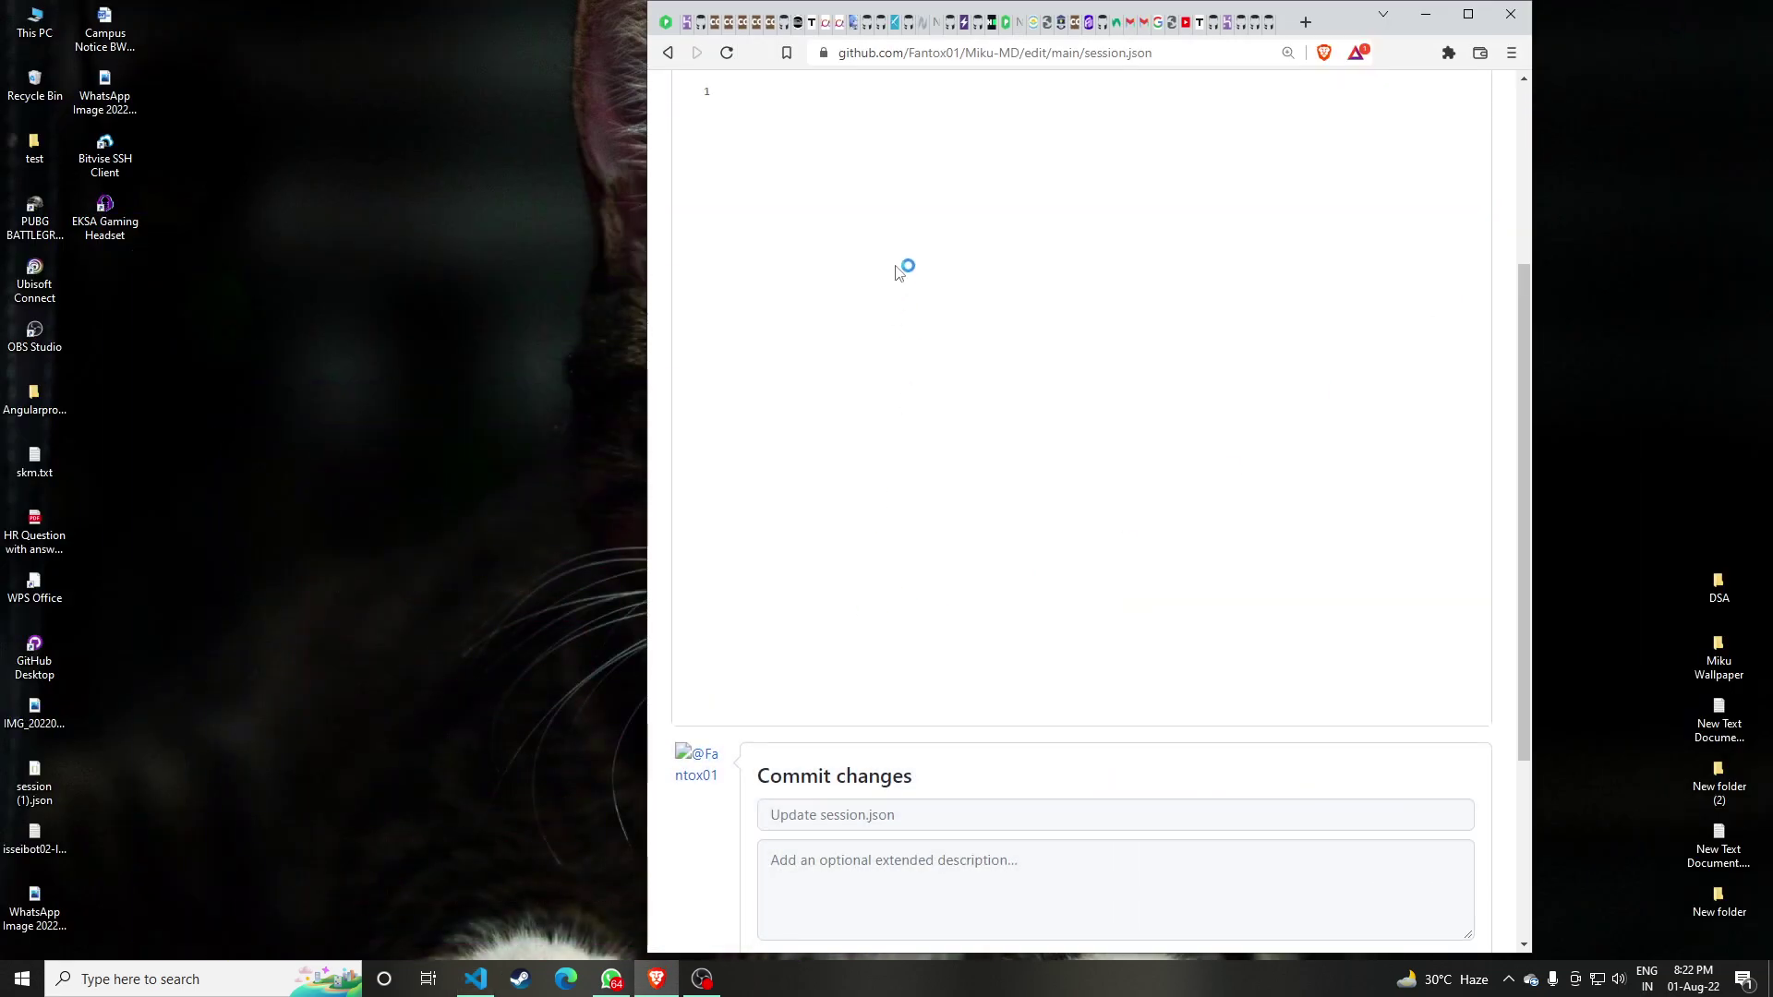
pyautogui.scroll(5, 902, 277)
pyautogui.hotkey('ctrl', 'v')
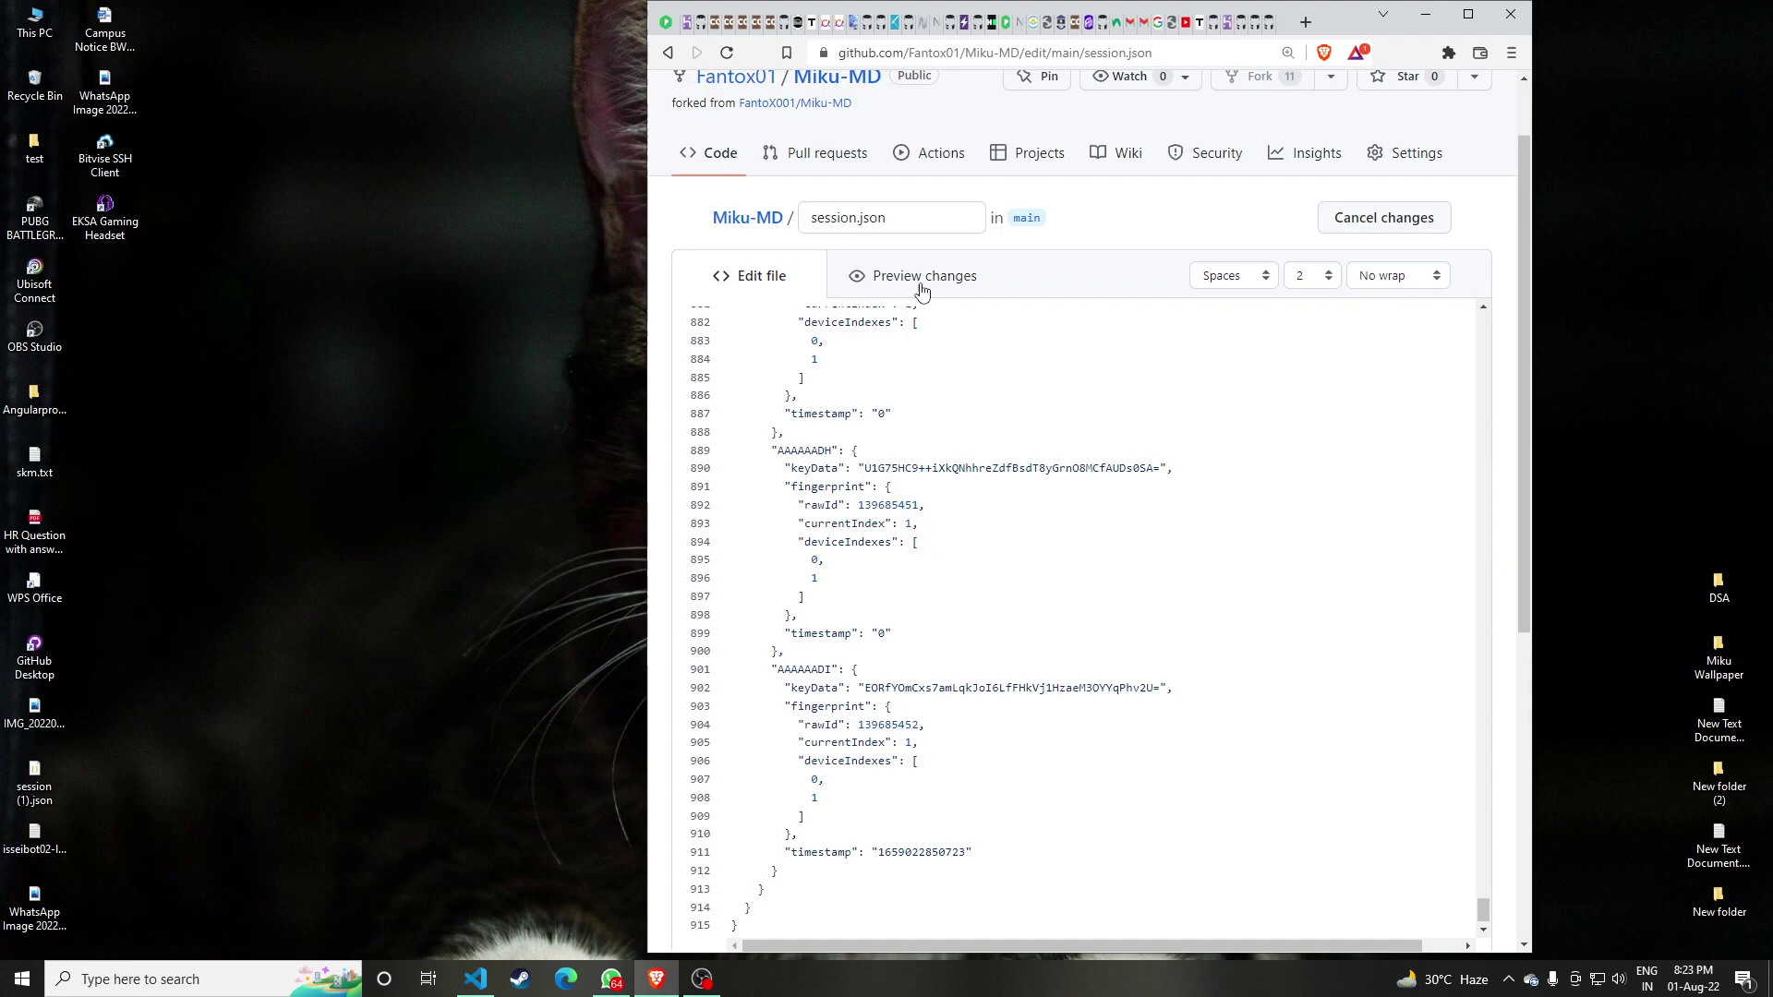
pyautogui.click(919, 295)
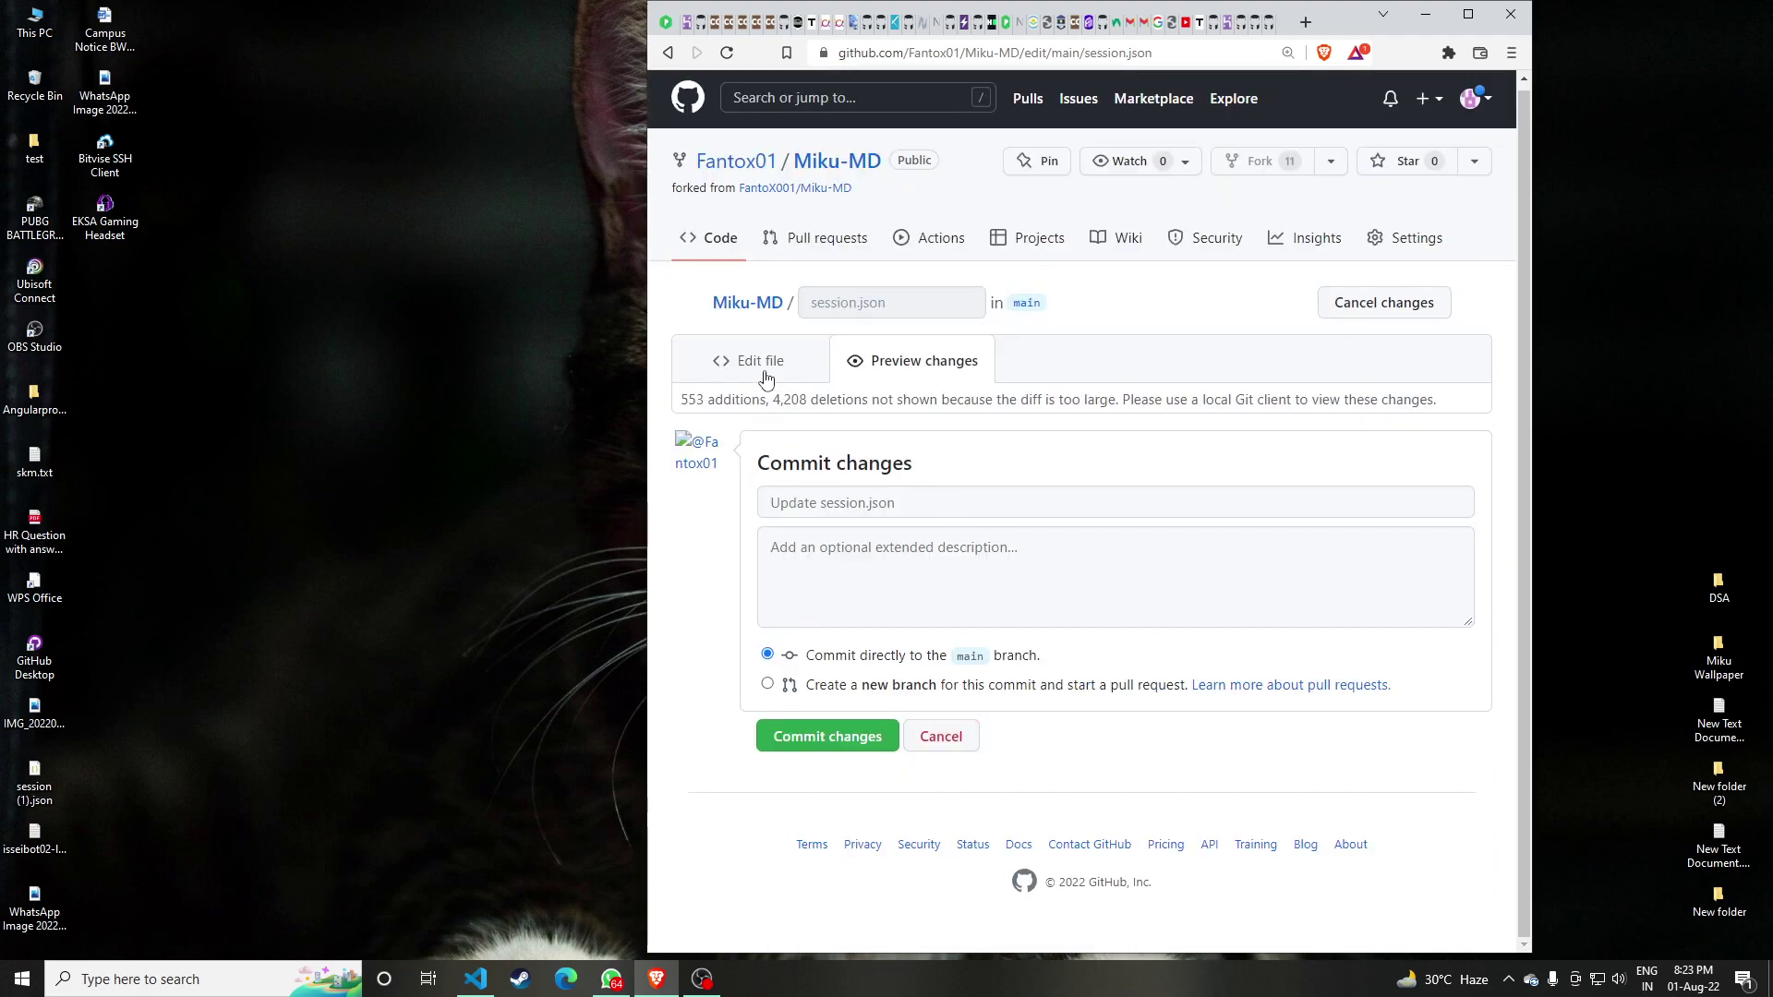
pyautogui.click(760, 360)
pyautogui.scroll(-1, 759, 623)
pyautogui.scroll(-2, 756, 855)
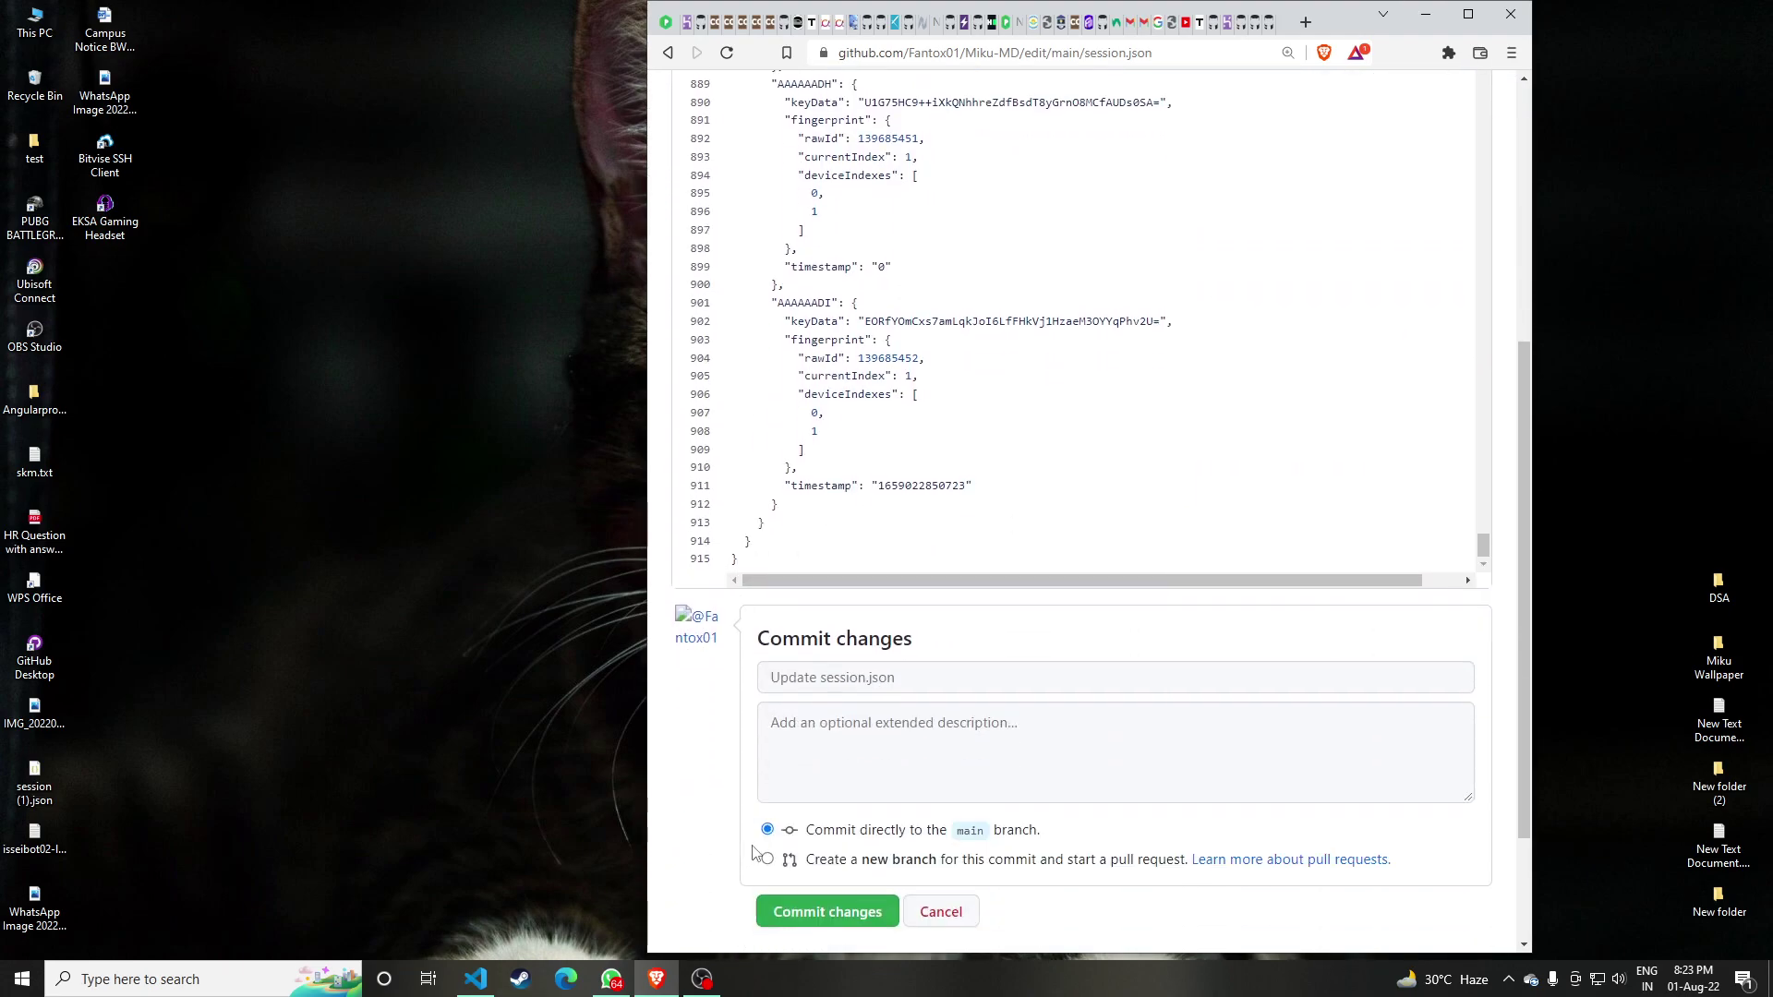
pyautogui.click(827, 903)
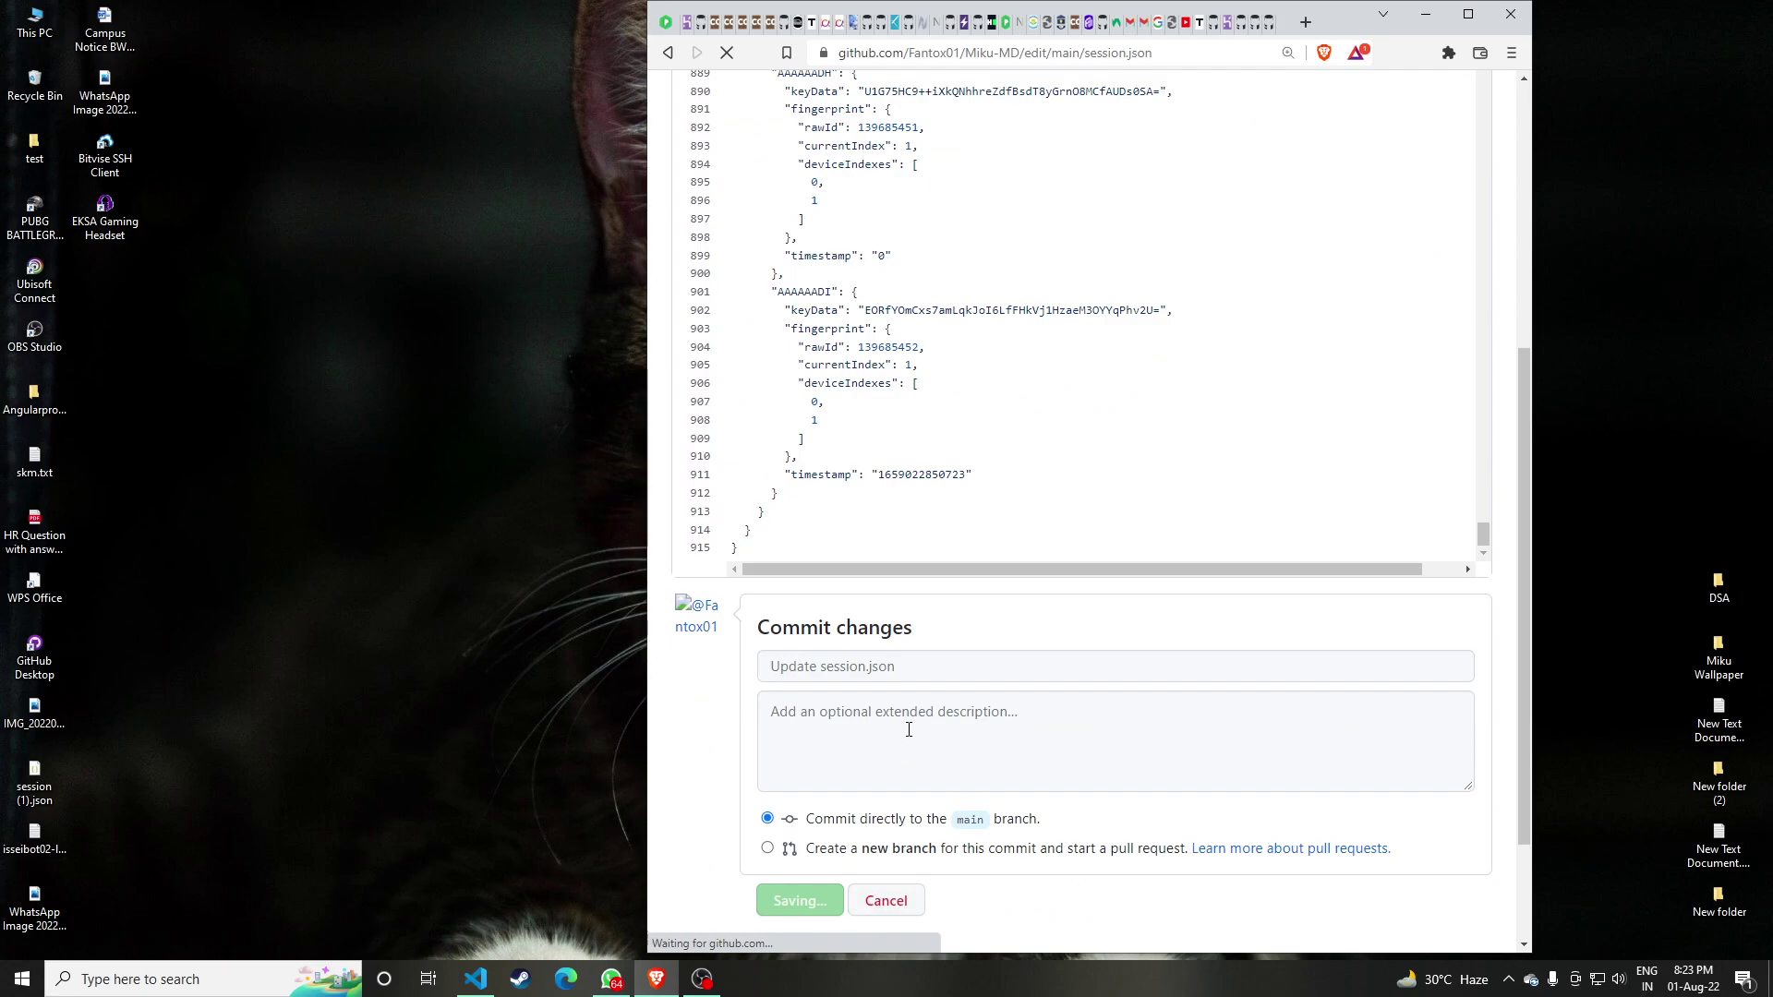
pyautogui.click(1466, 14)
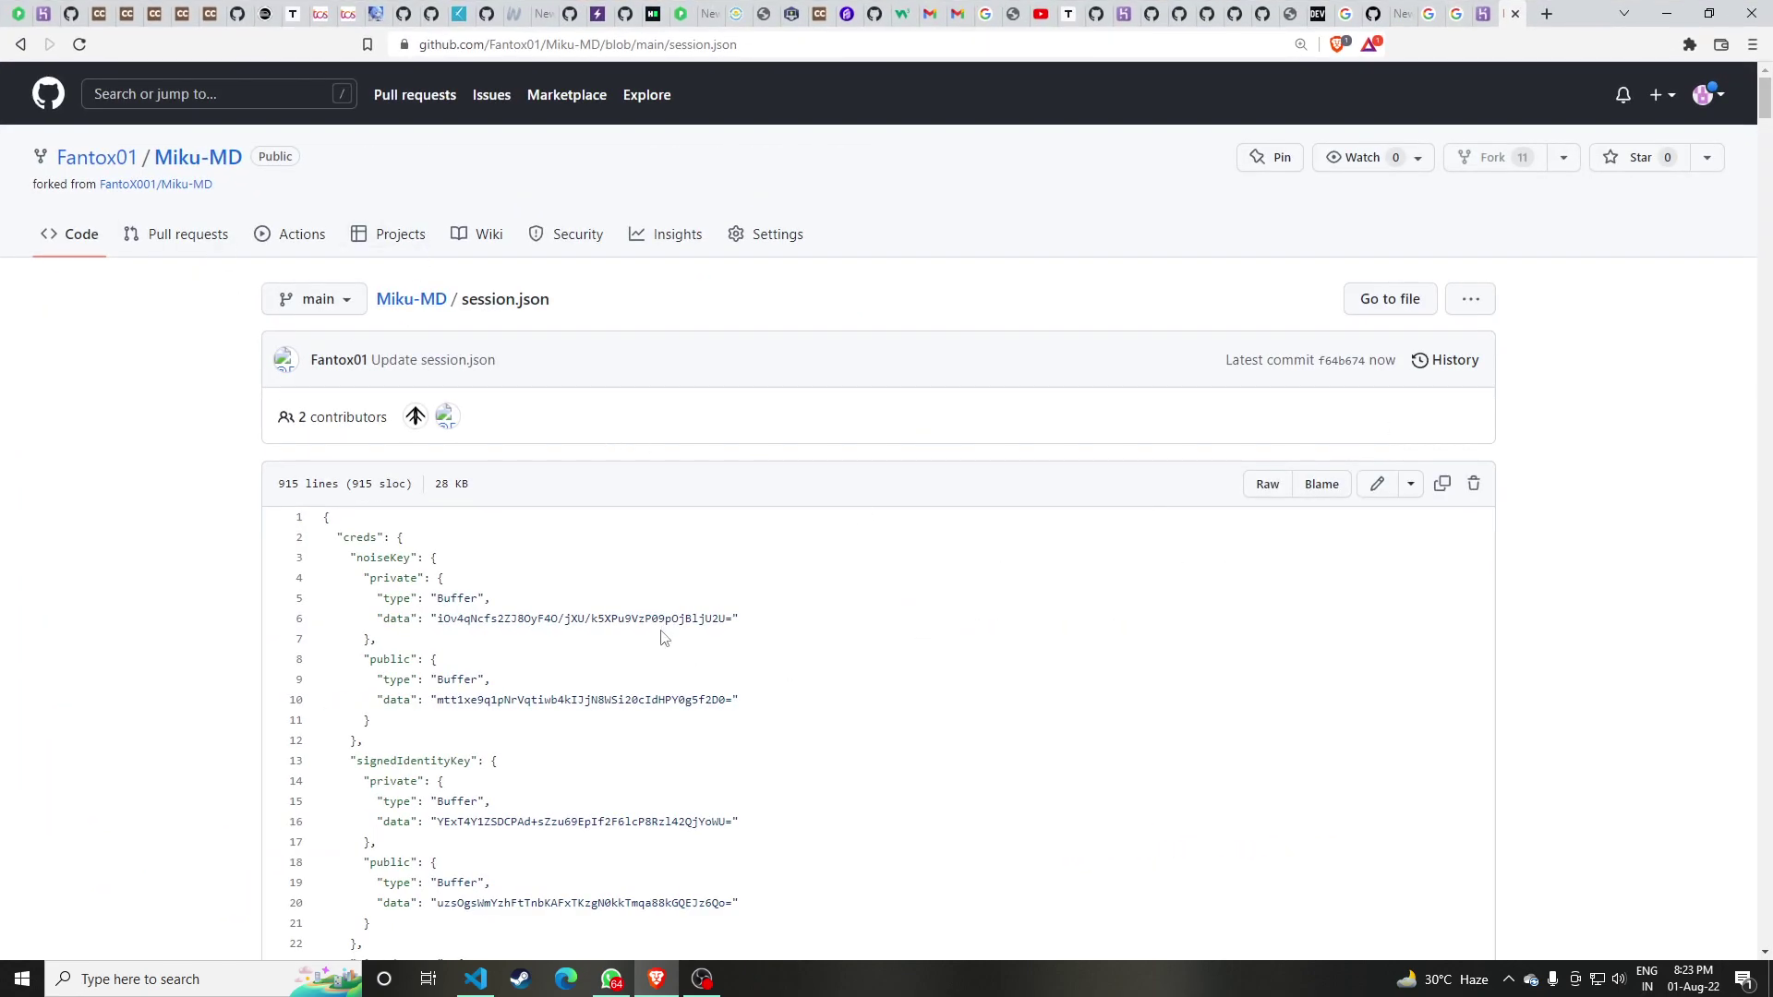
pyautogui.click(413, 302)
pyautogui.scroll(-2, 1108, 485)
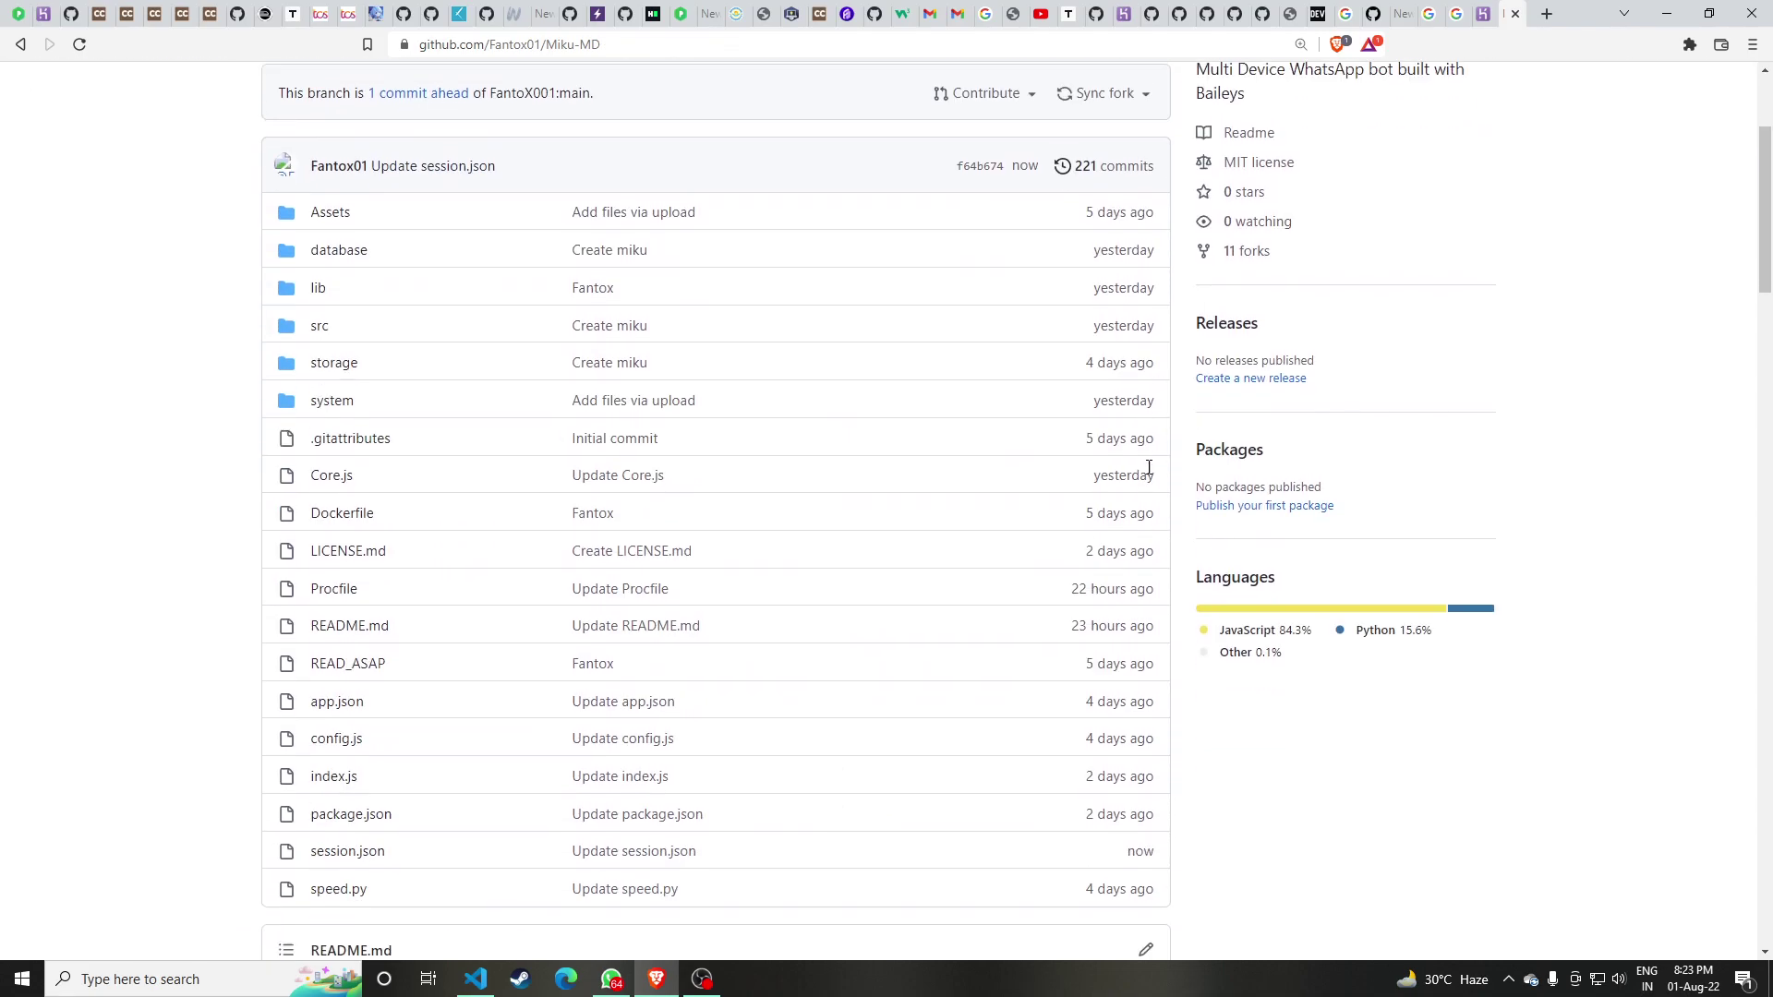
pyautogui.scroll(-3, 978, 578)
pyautogui.scroll(2, 975, 575)
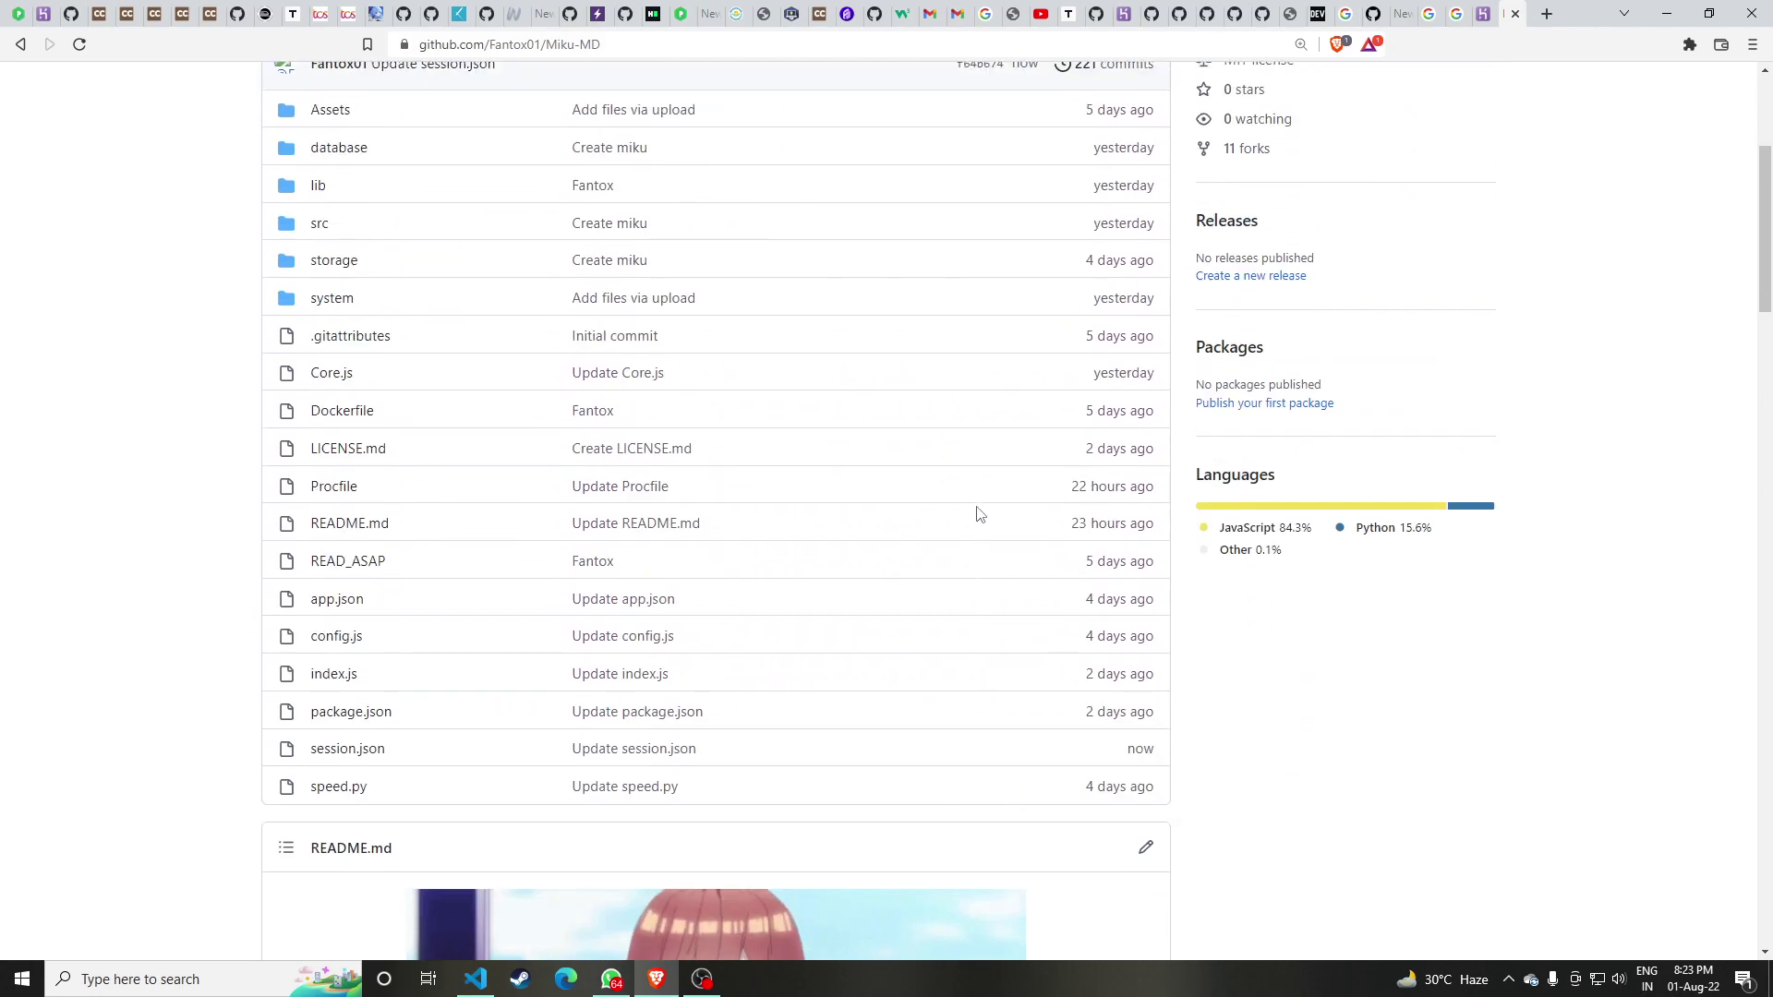
pyautogui.scroll(2, 997, 540)
pyautogui.scroll(-2, 1006, 535)
# Create a Heroku app named mikudeploy556 using a lowercase name
pyautogui.click(1480, 18)
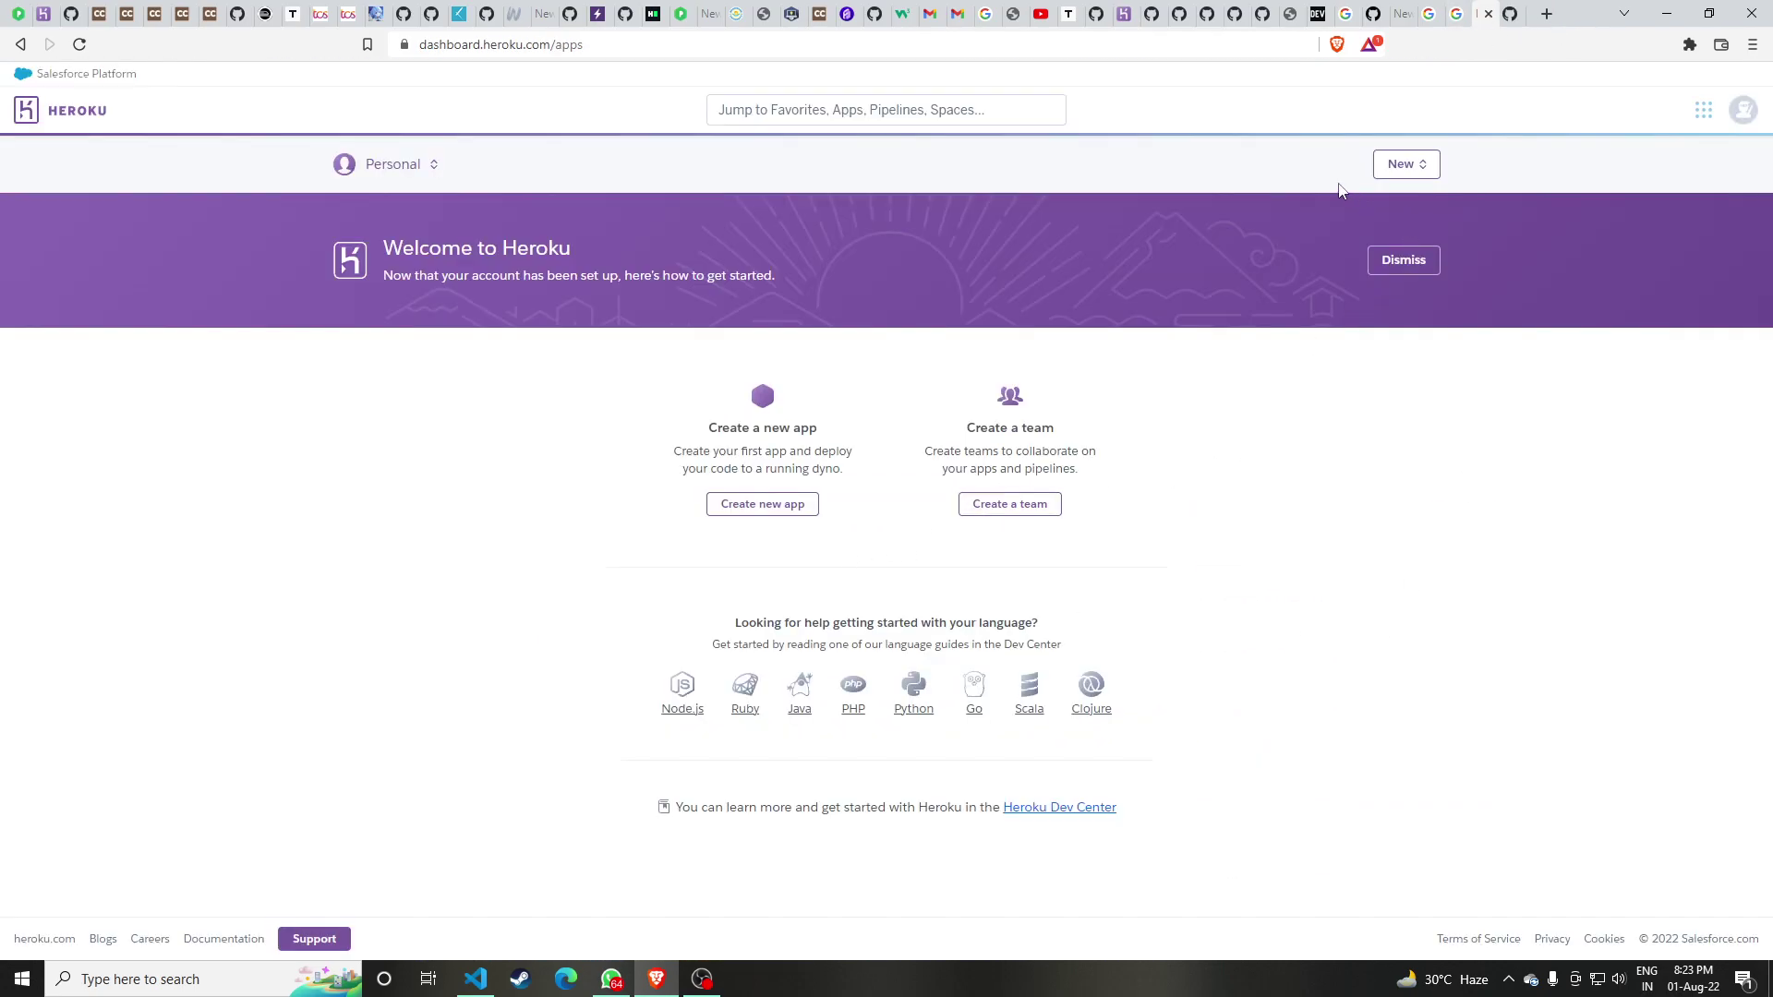
pyautogui.click(1396, 168)
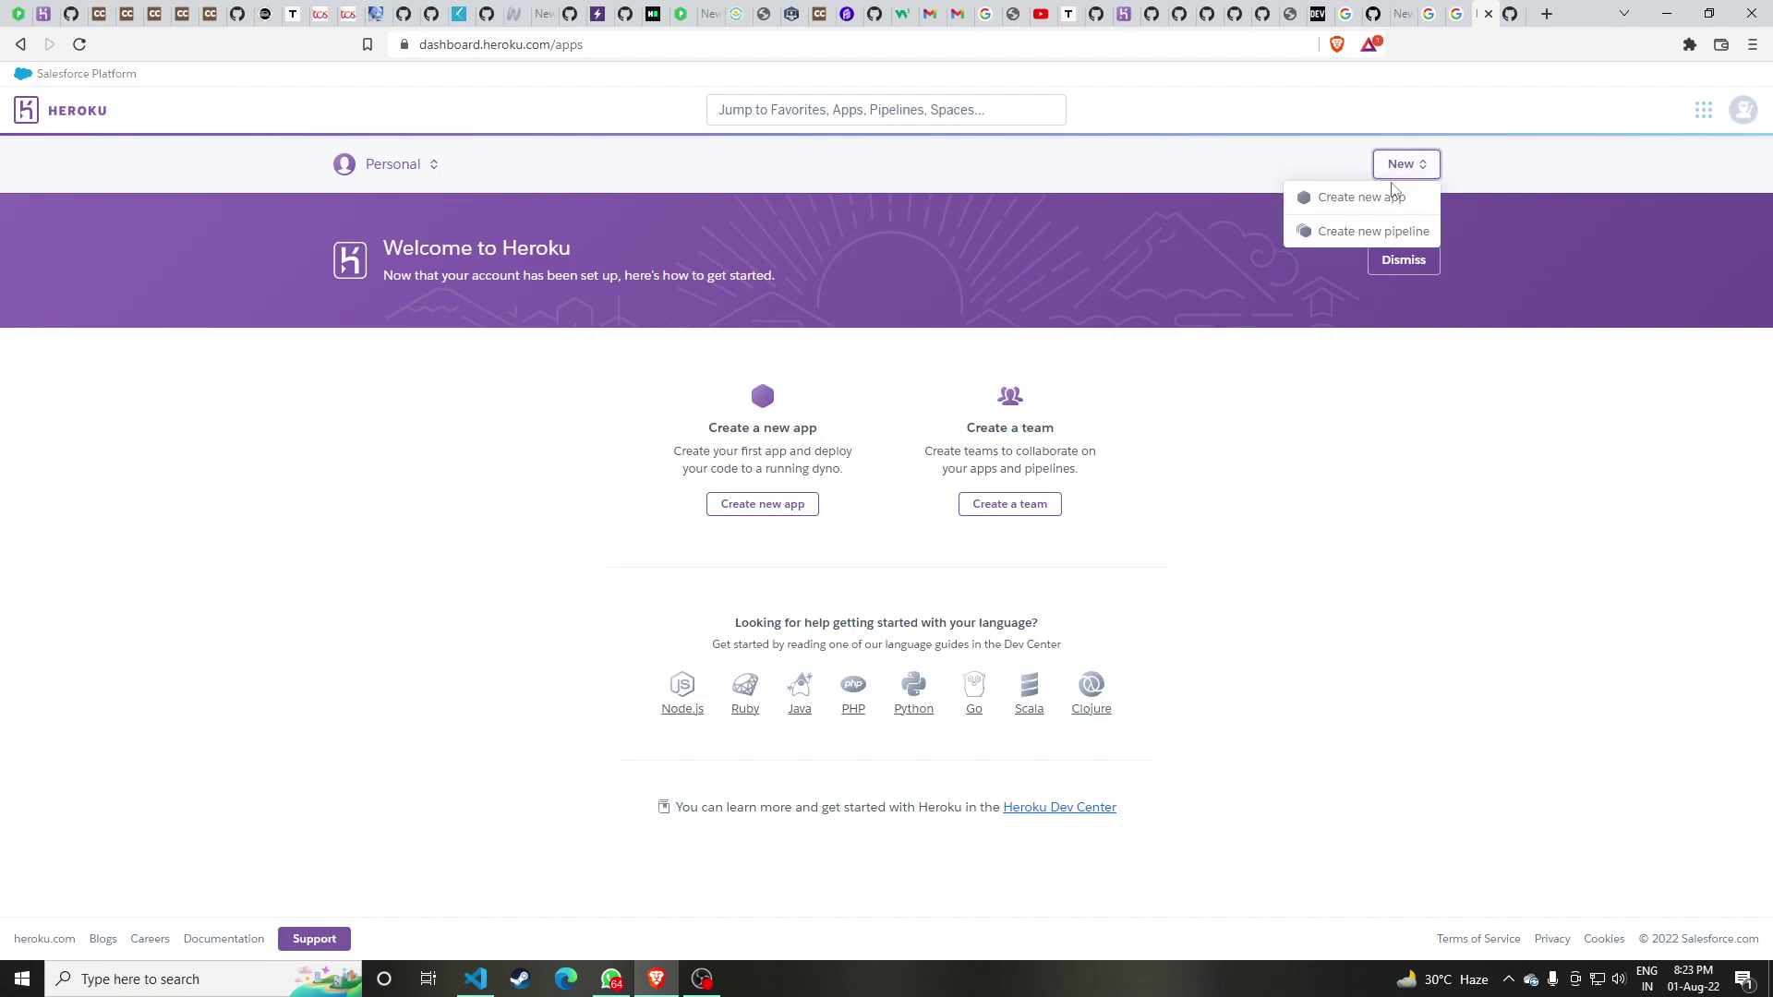
pyautogui.click(1381, 201)
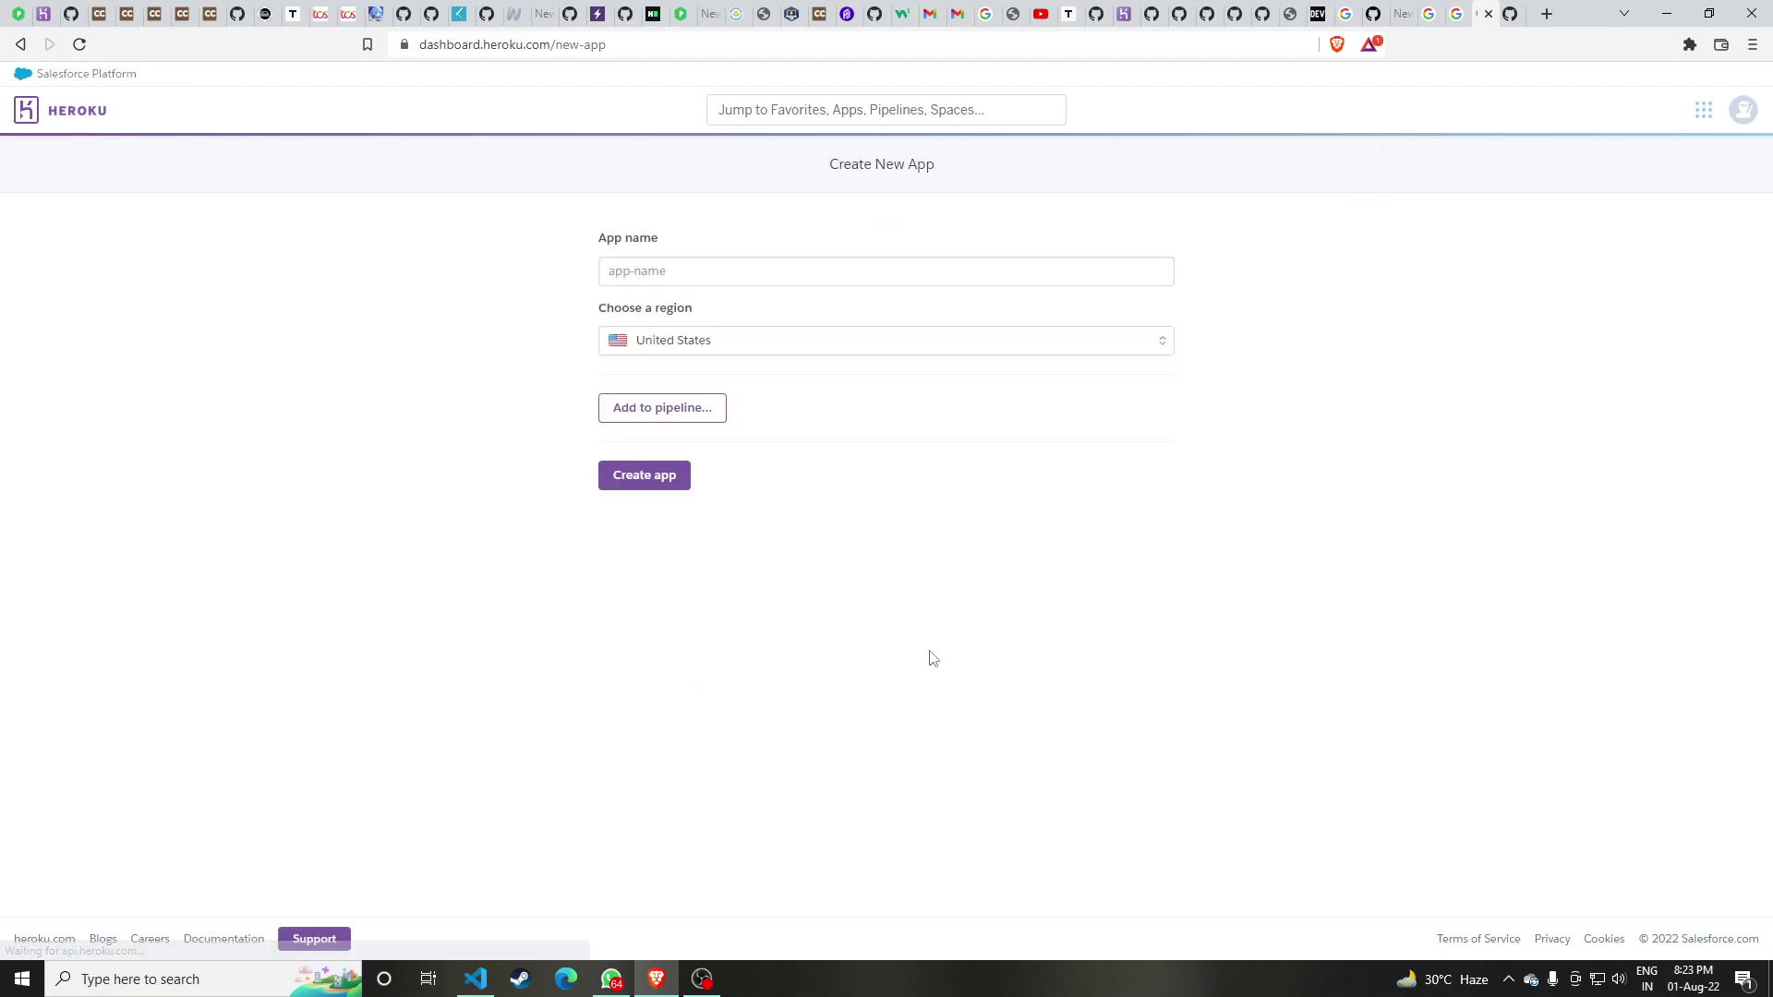
pyautogui.click(681, 277)
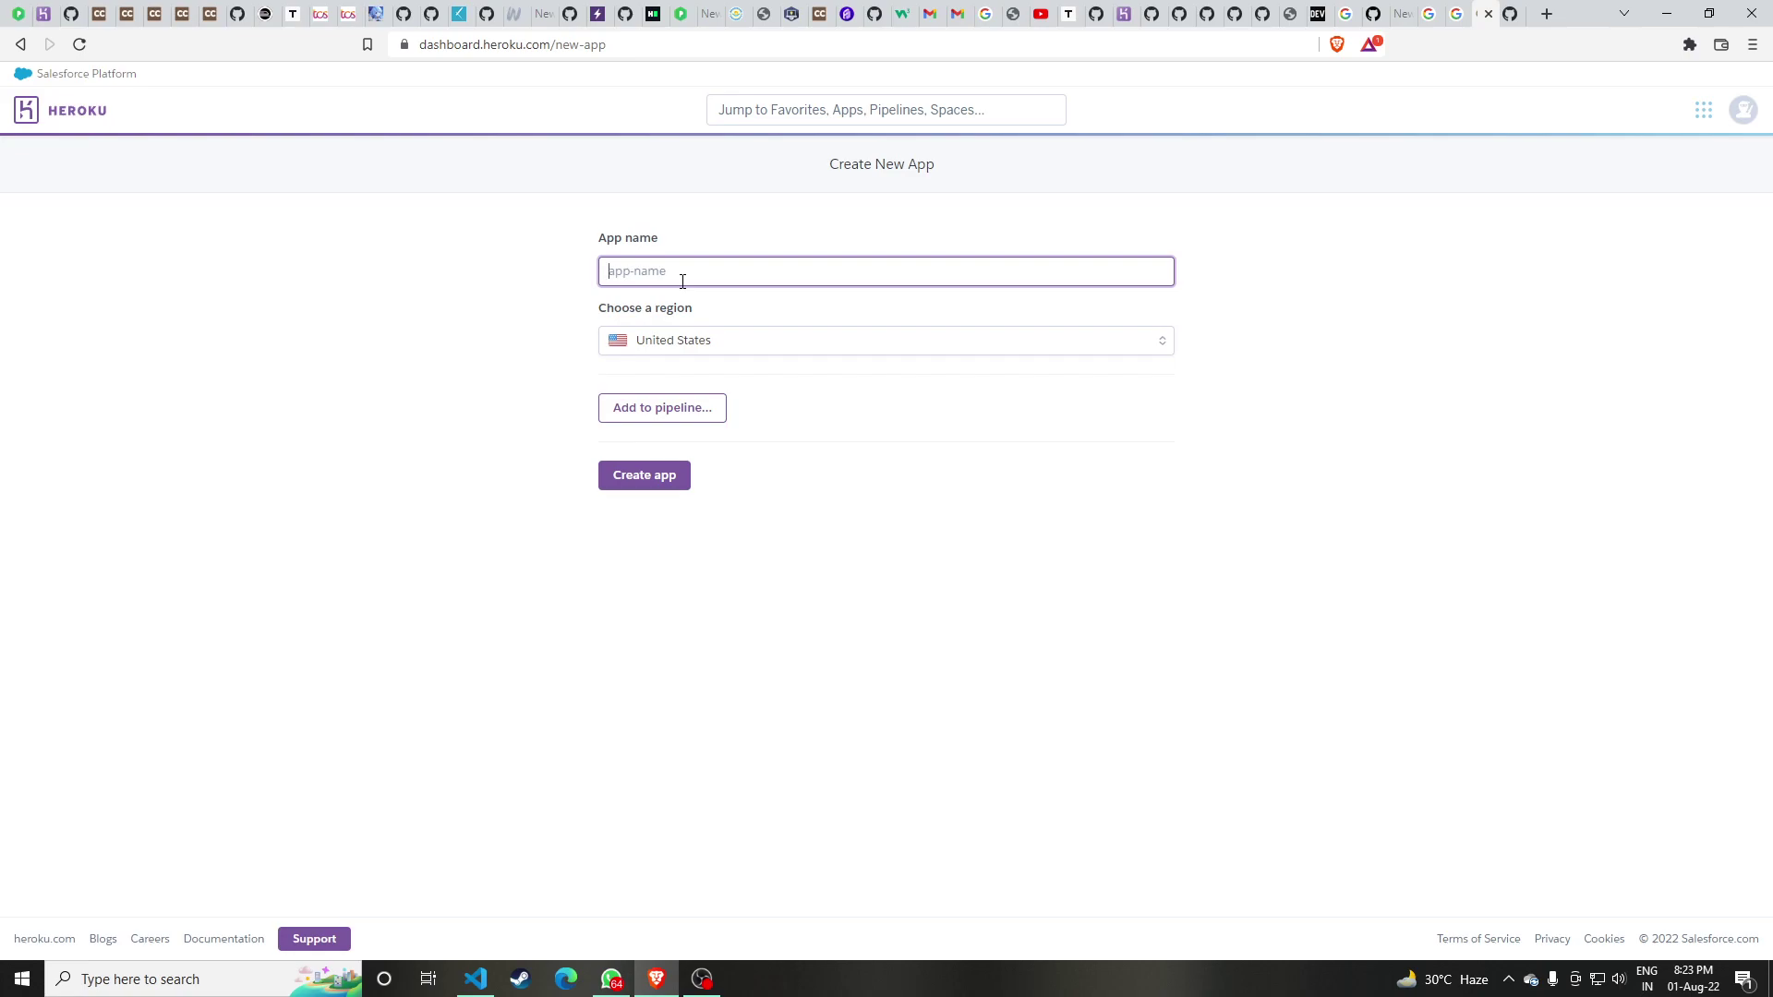
pyautogui.write('M')
pyautogui.press('BackSpace')
pyautogui.press('BackSpace')
pyautogui.write('ml')
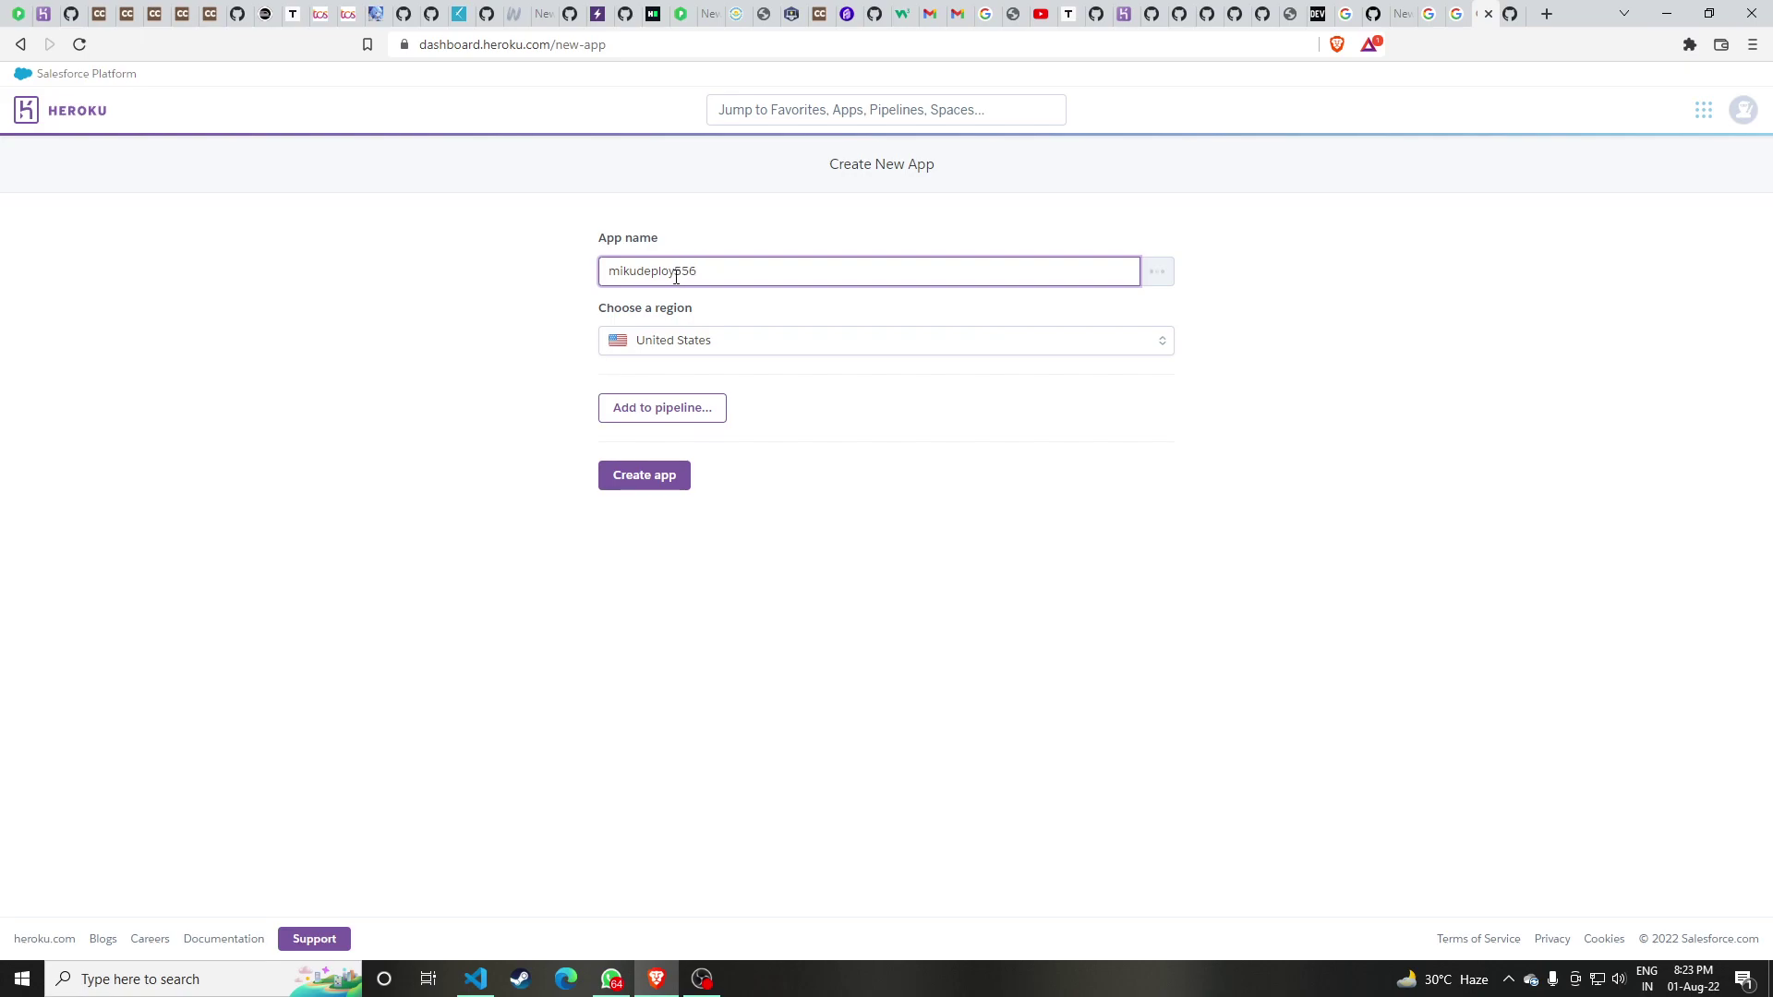
pyautogui.click(653, 500)
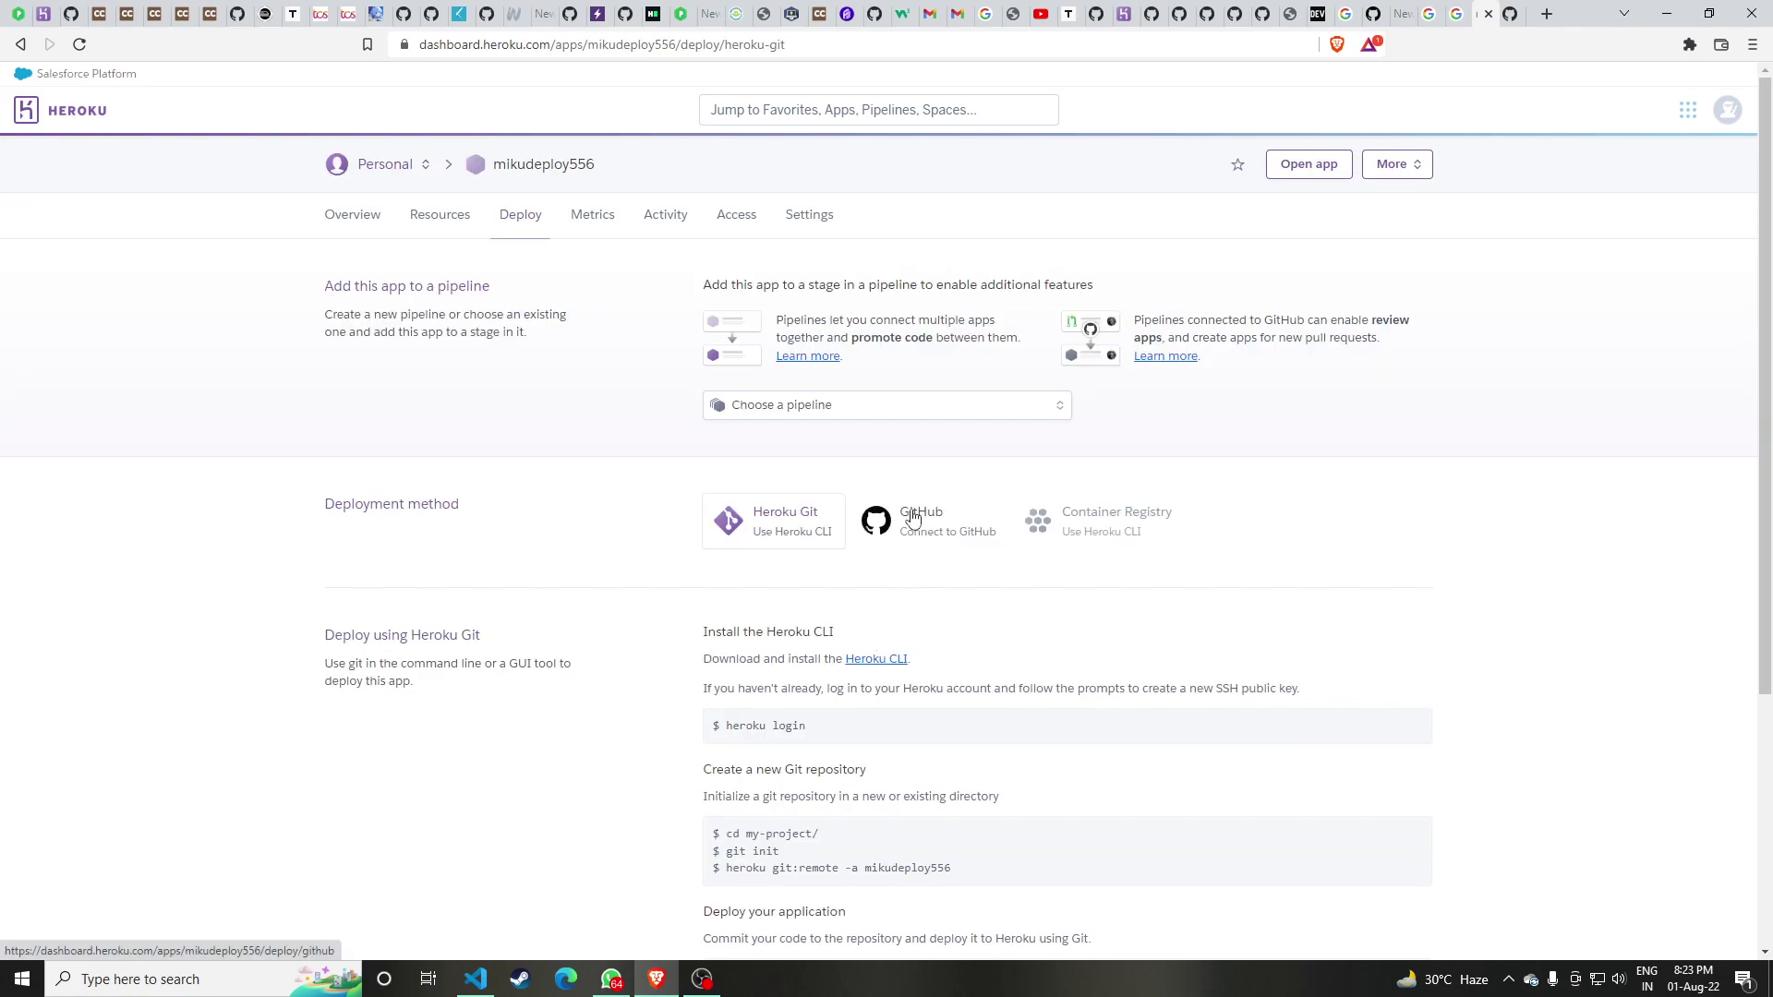
# Choose GitHub deployment, search repositories for 'miku', and connect Fantox01/Miku-MD
pyautogui.click(913, 518)
pyautogui.scroll(-1, 909, 486)
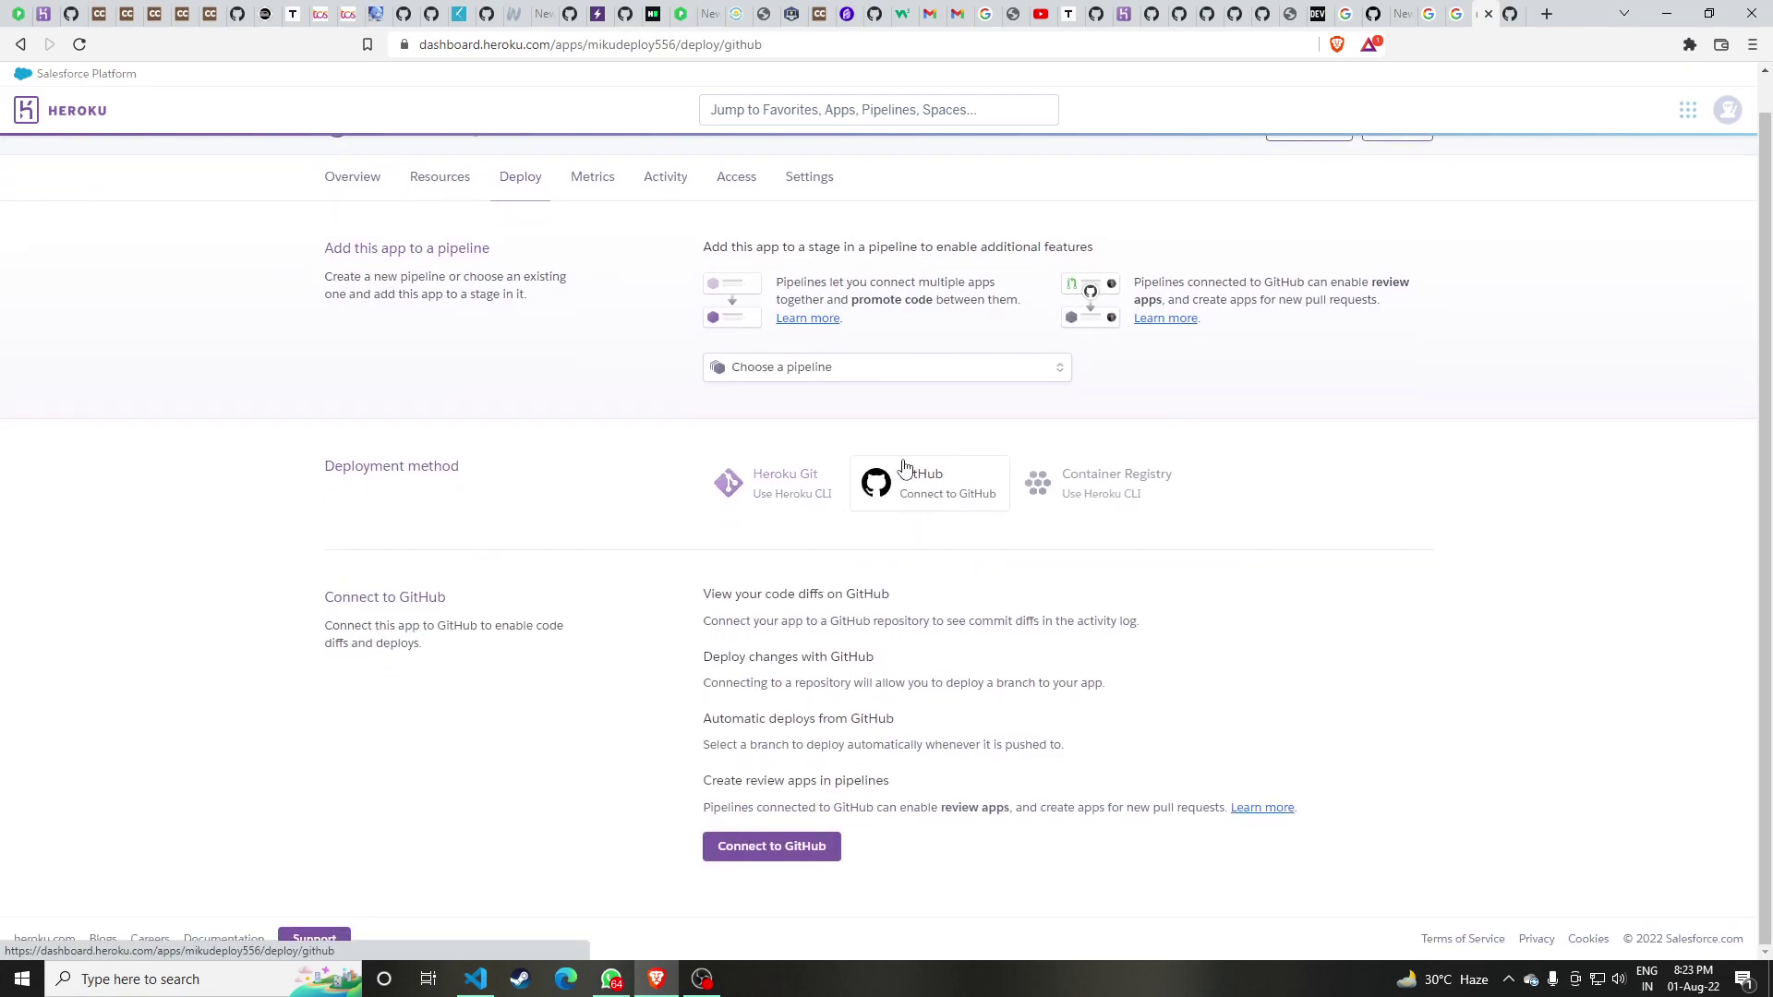
pyautogui.click(755, 855)
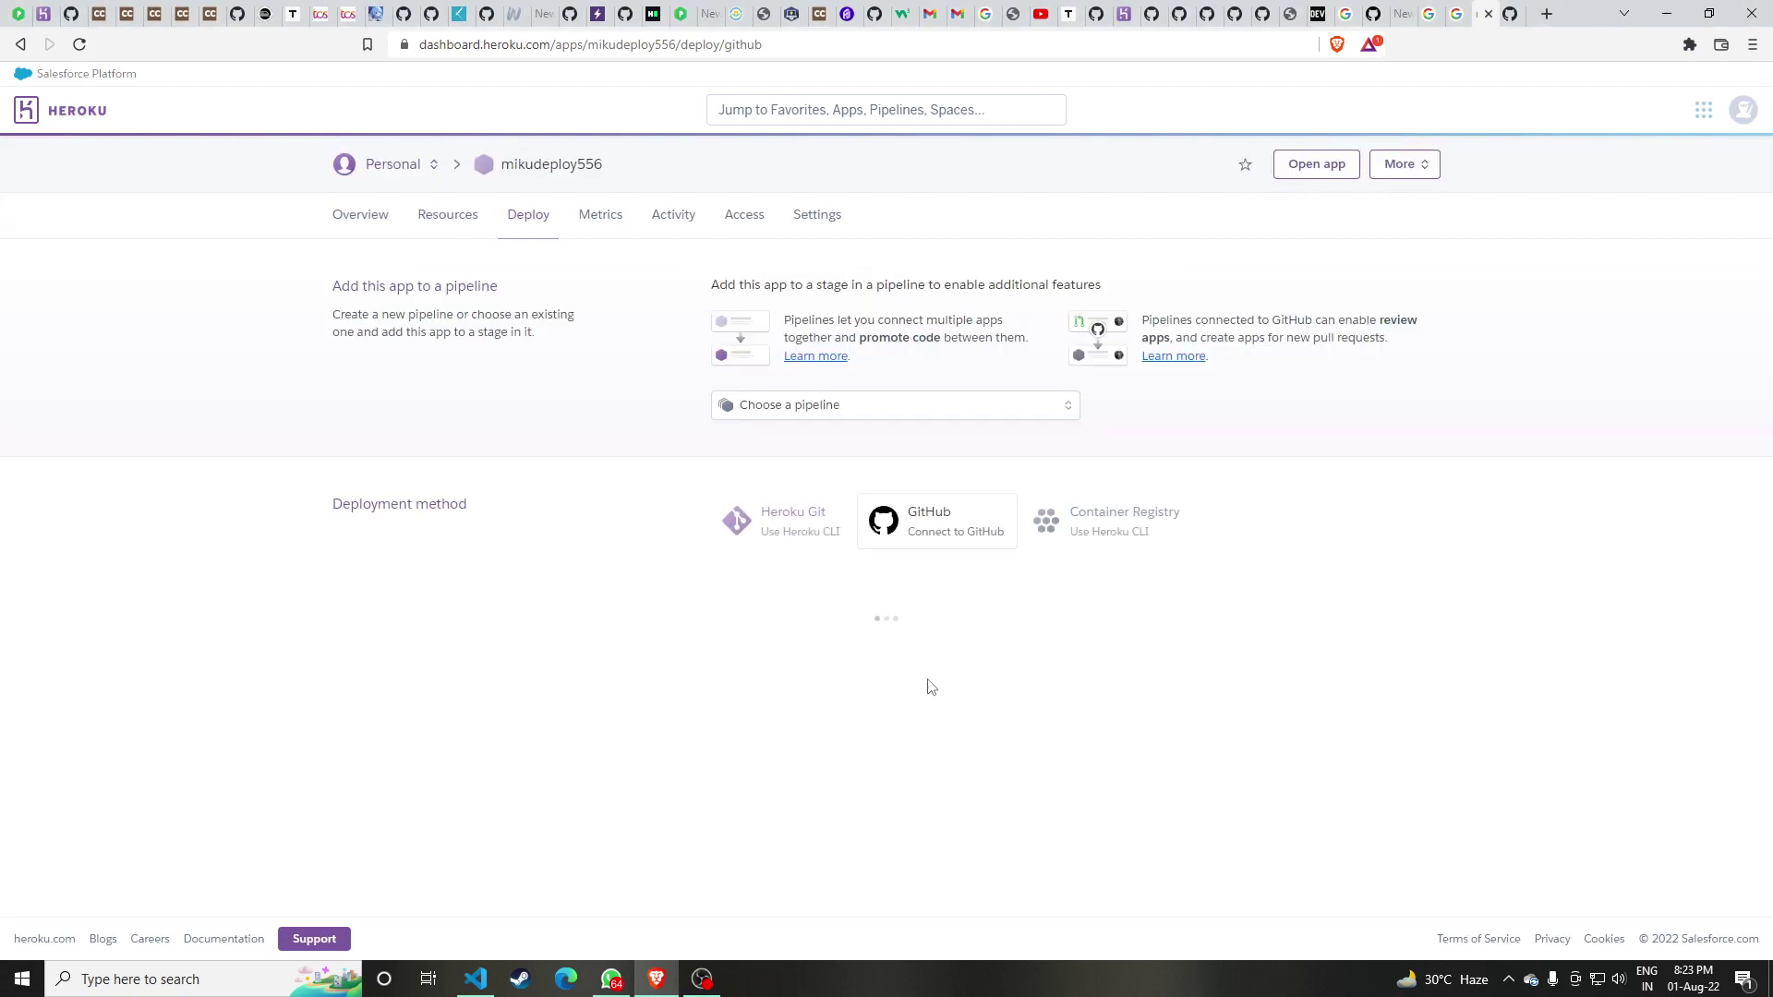
pyautogui.click(1062, 671)
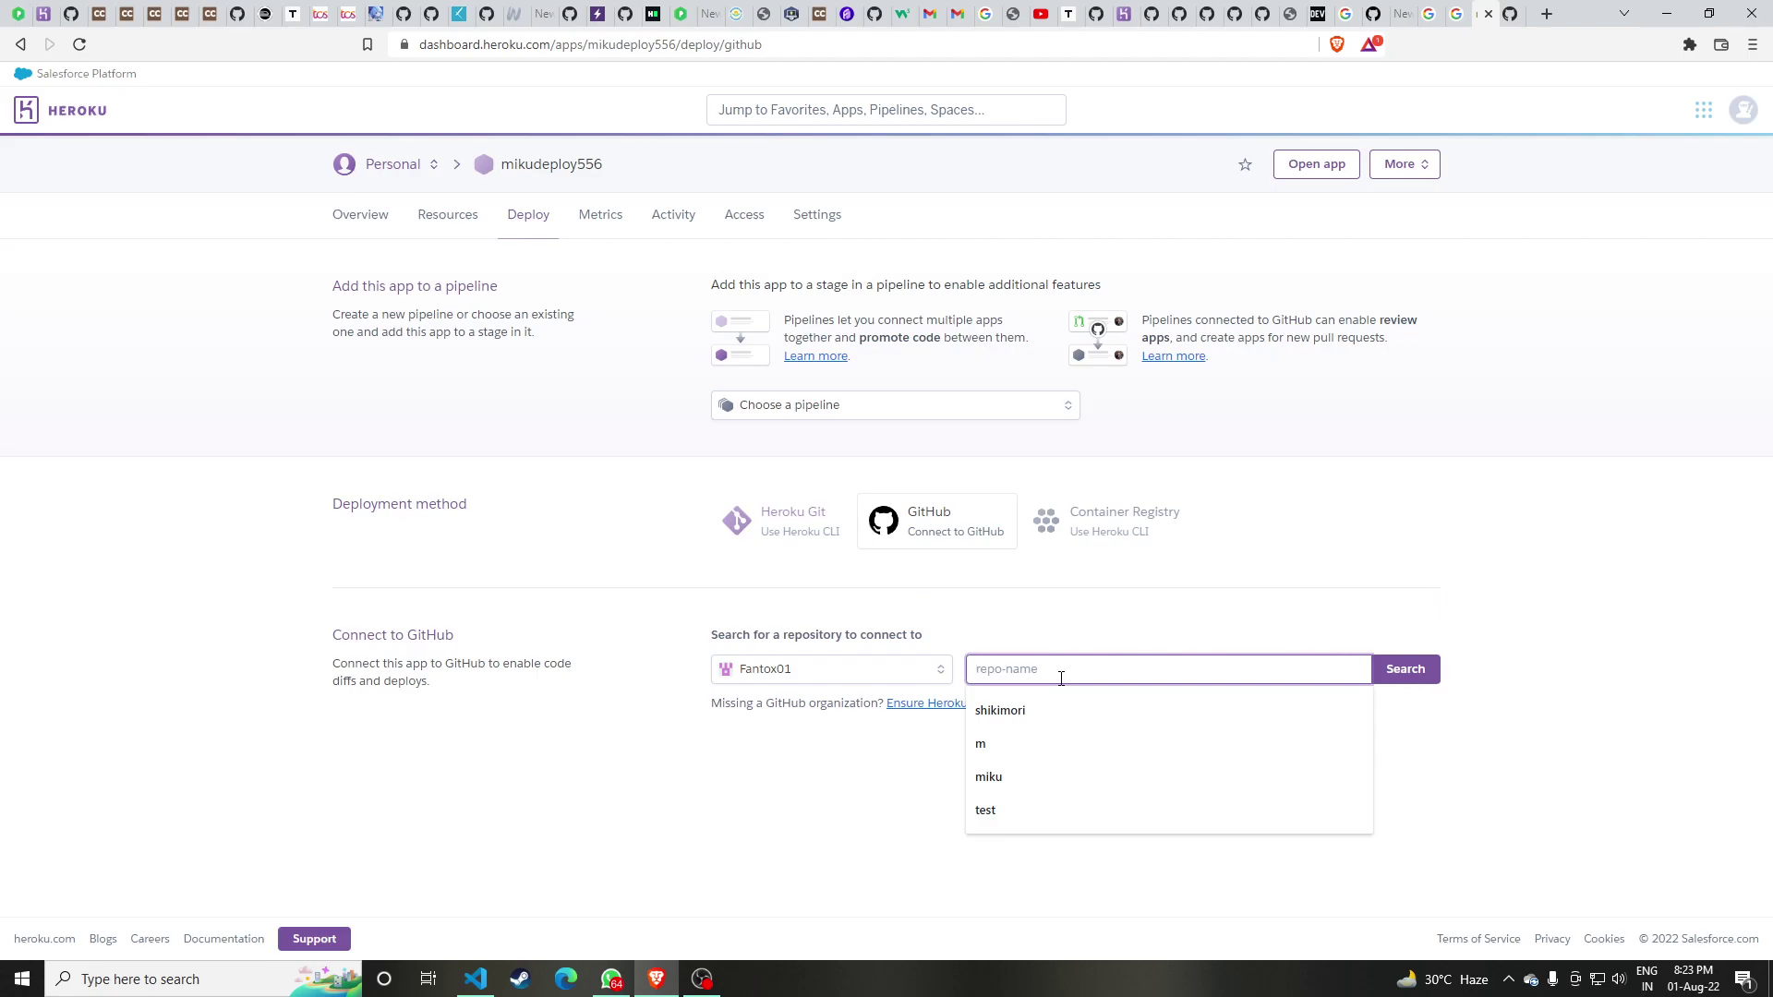
pyautogui.write('miku')
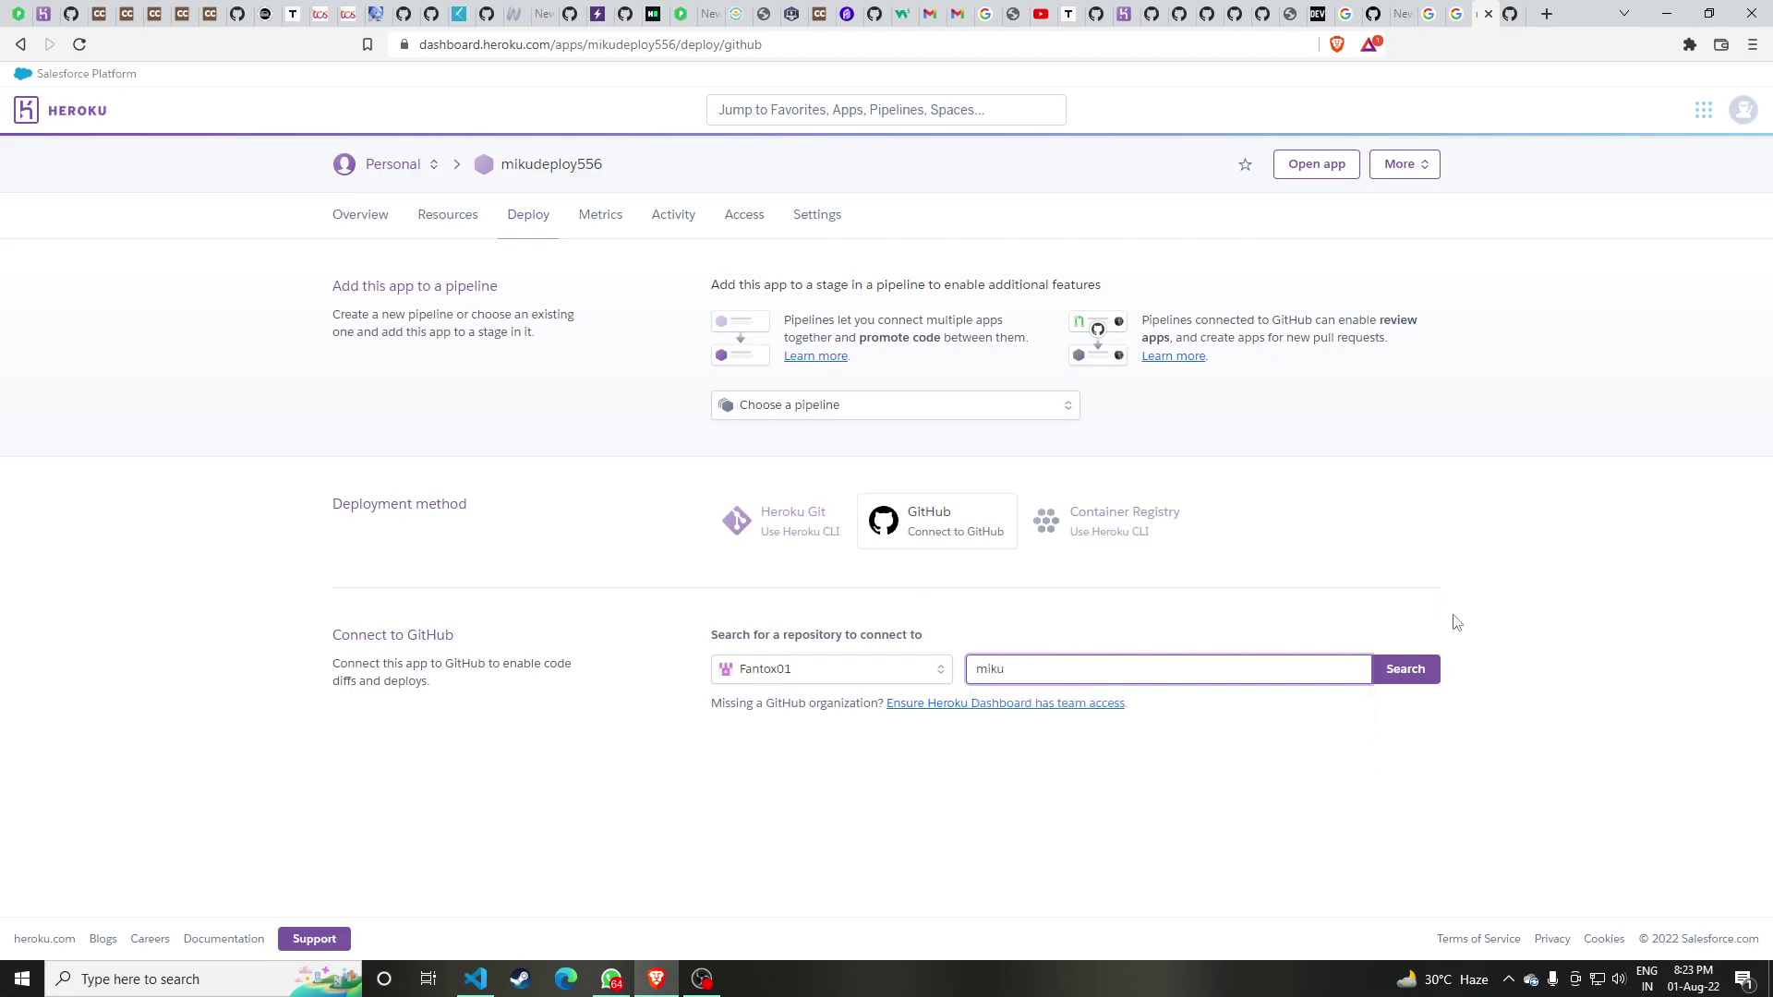
pyautogui.click(1406, 673)
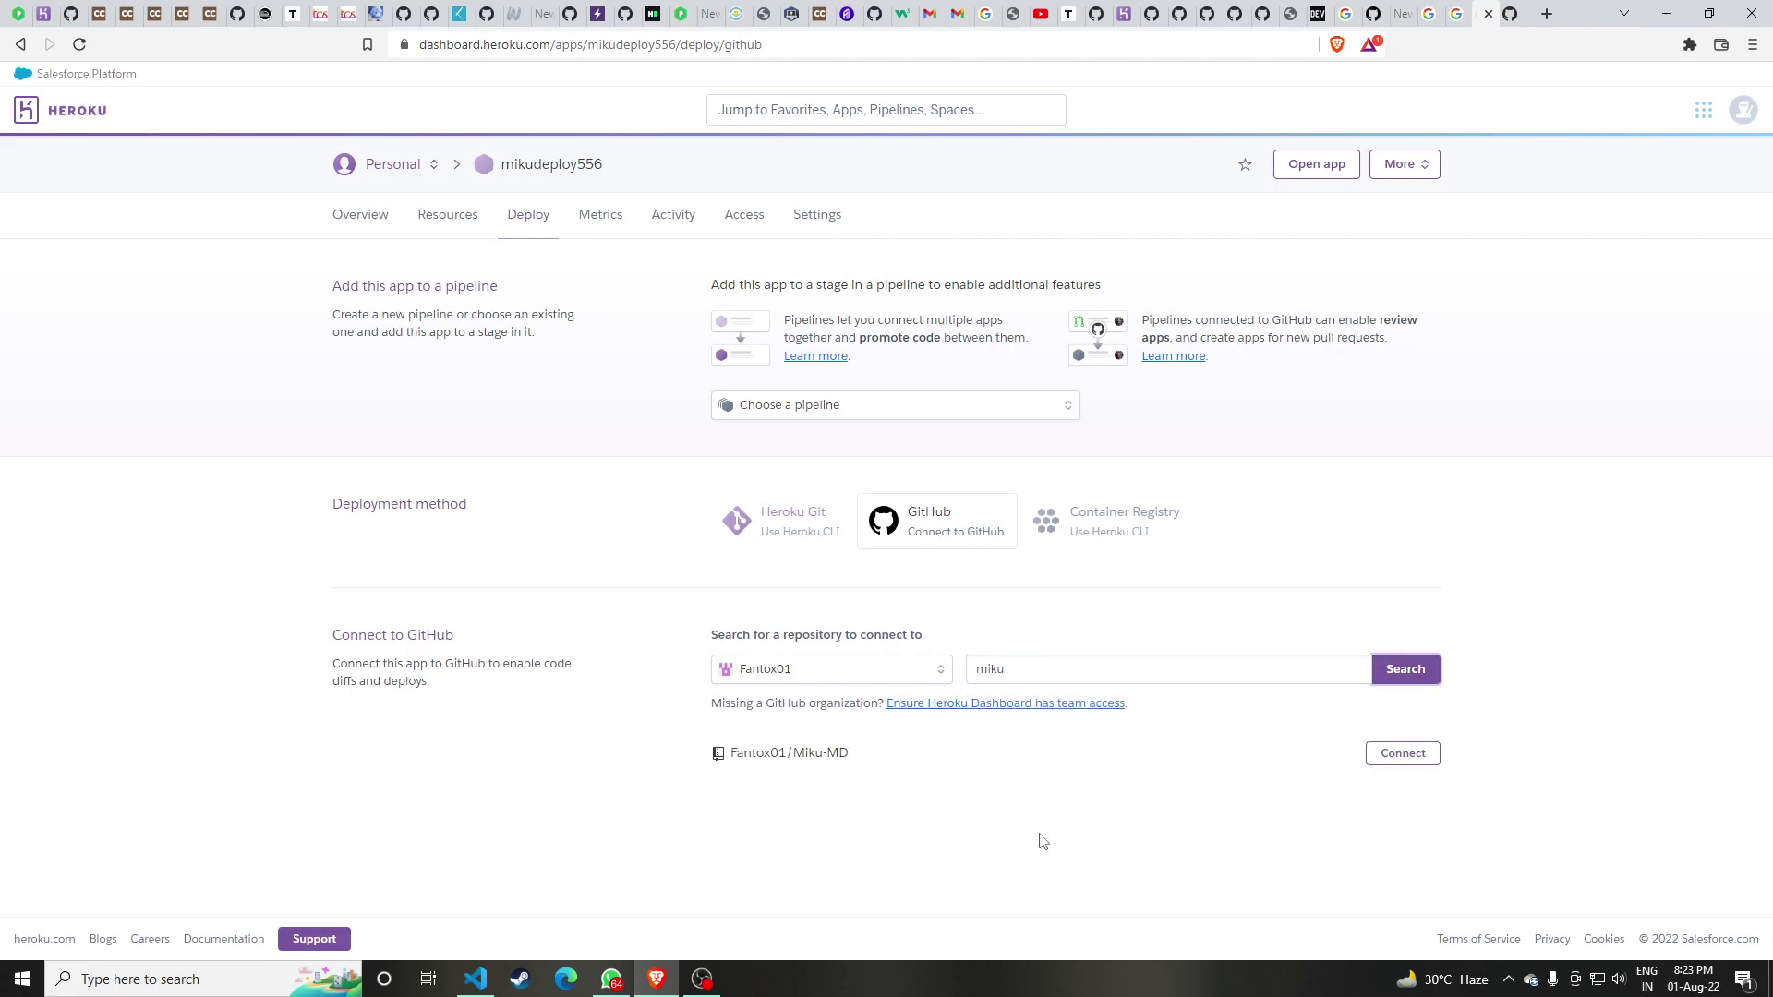
pyautogui.moveTo(851, 772); pyautogui.dragTo(708, 775)
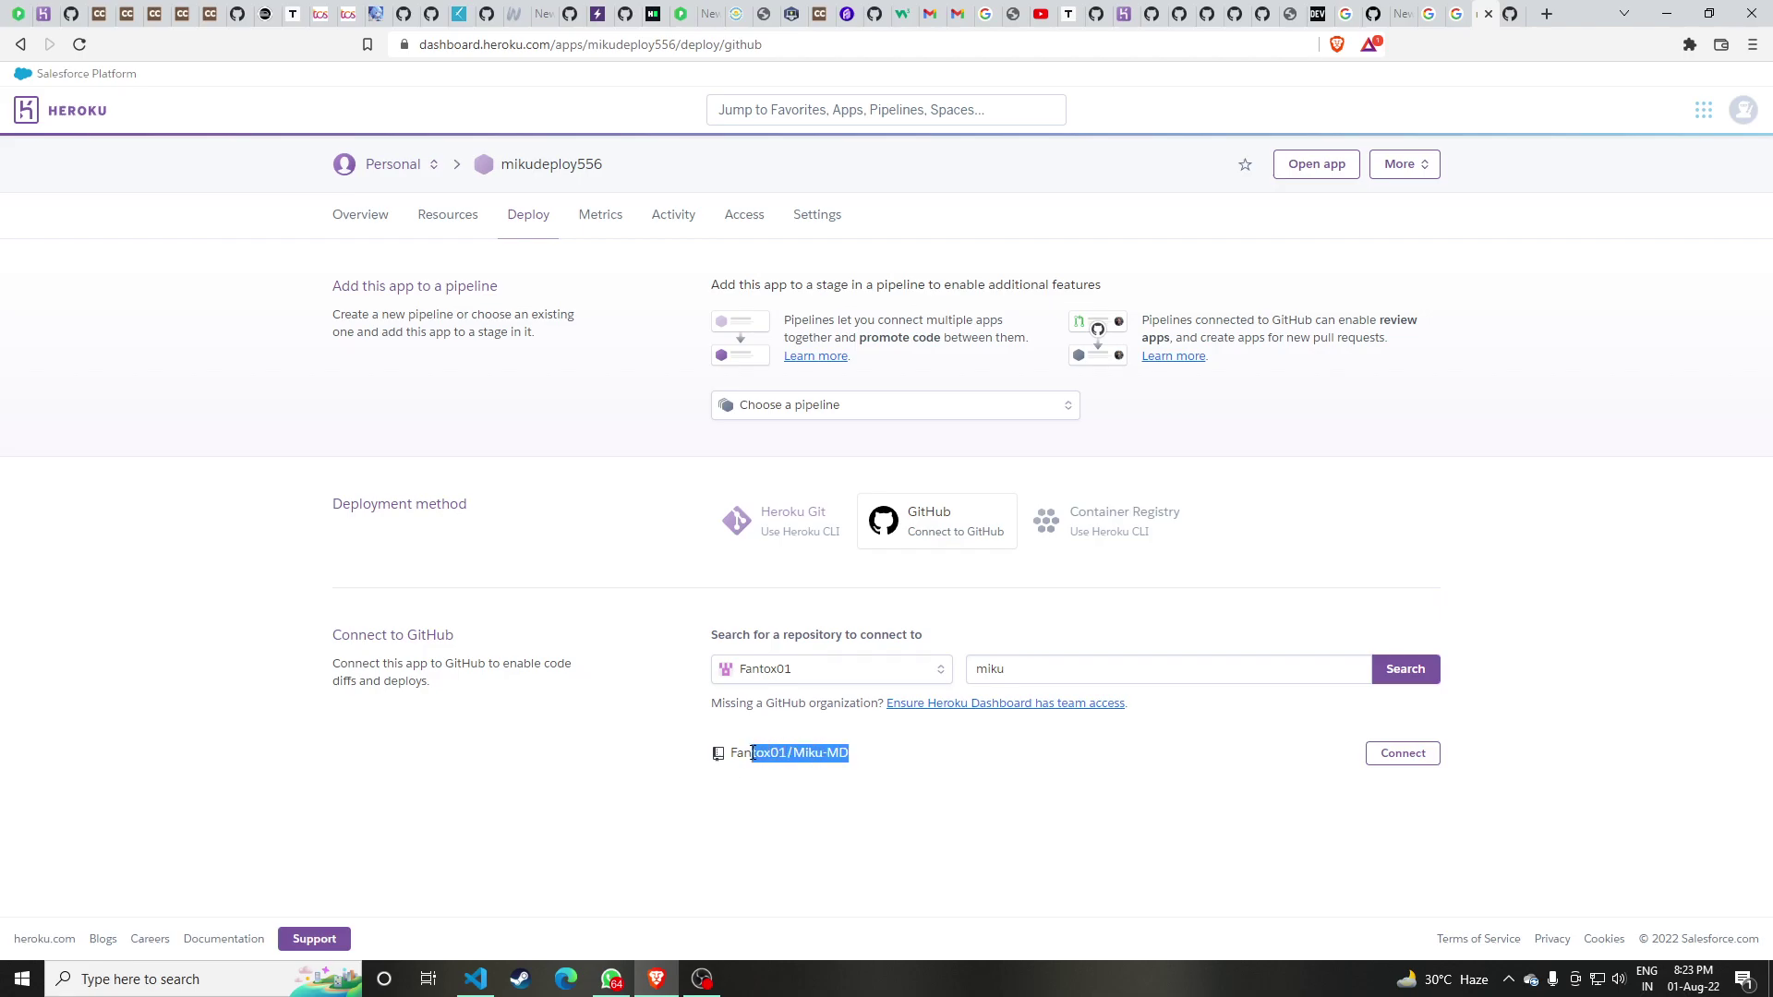
pyautogui.click(1401, 760)
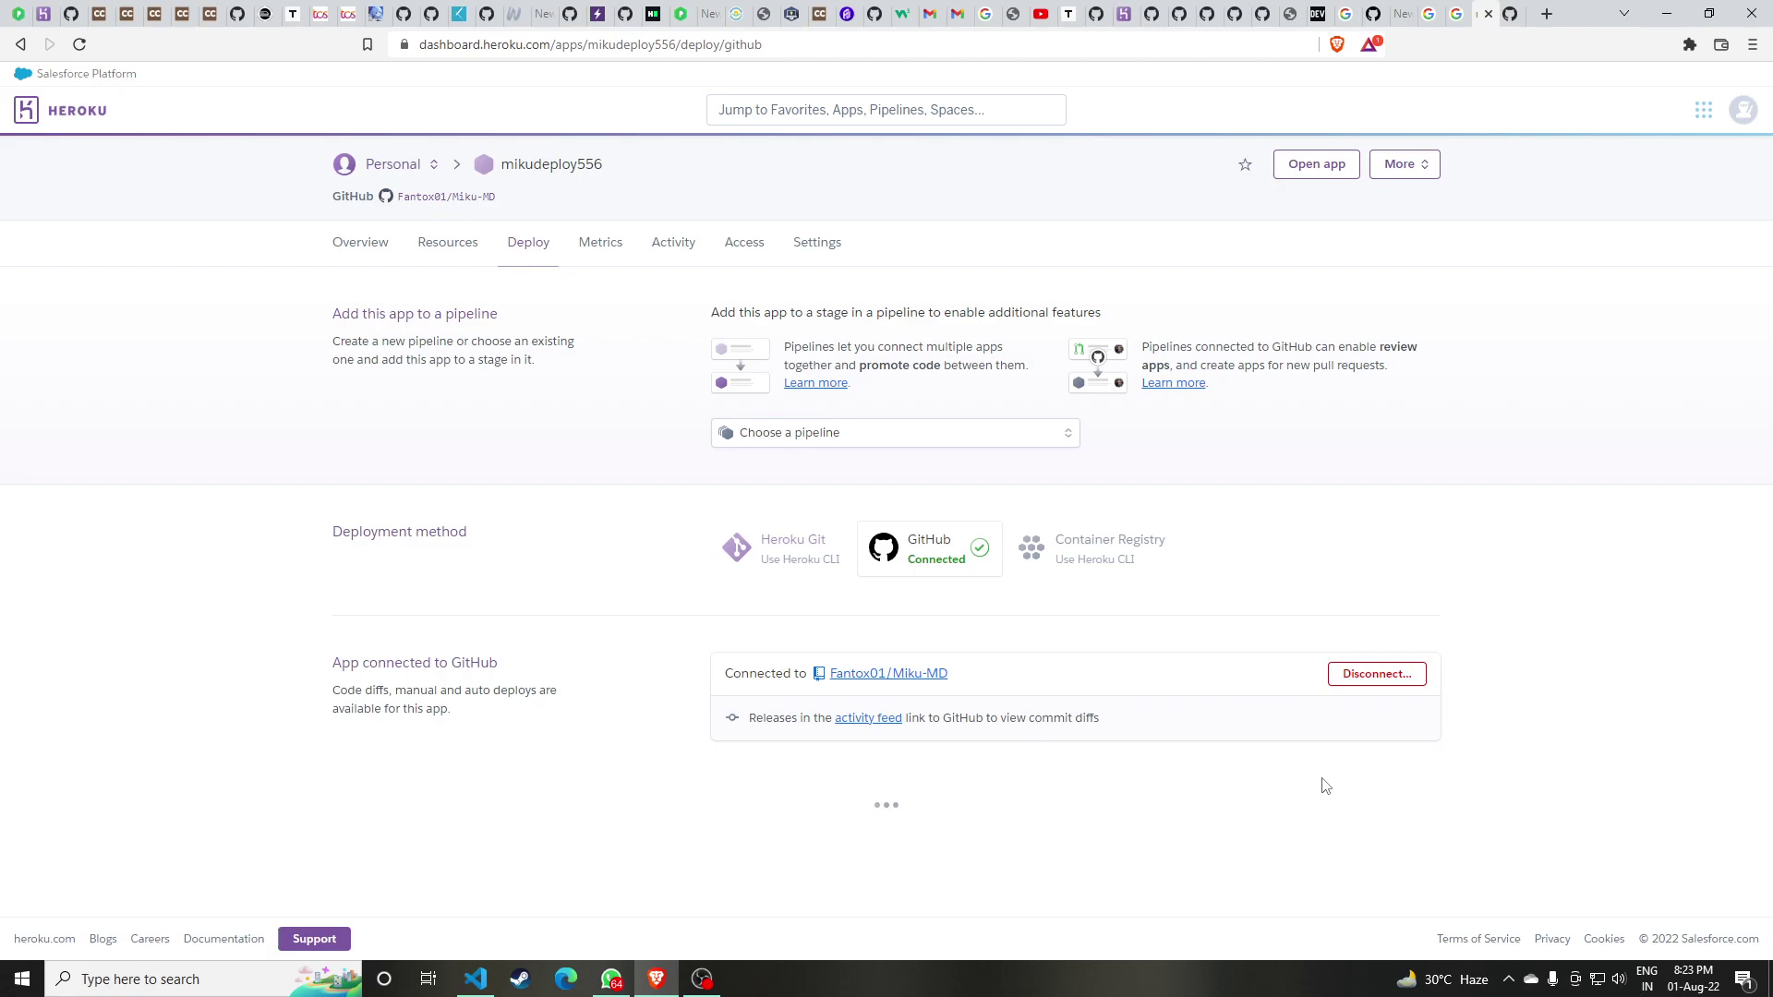
pyautogui.scroll(-3, 1316, 811)
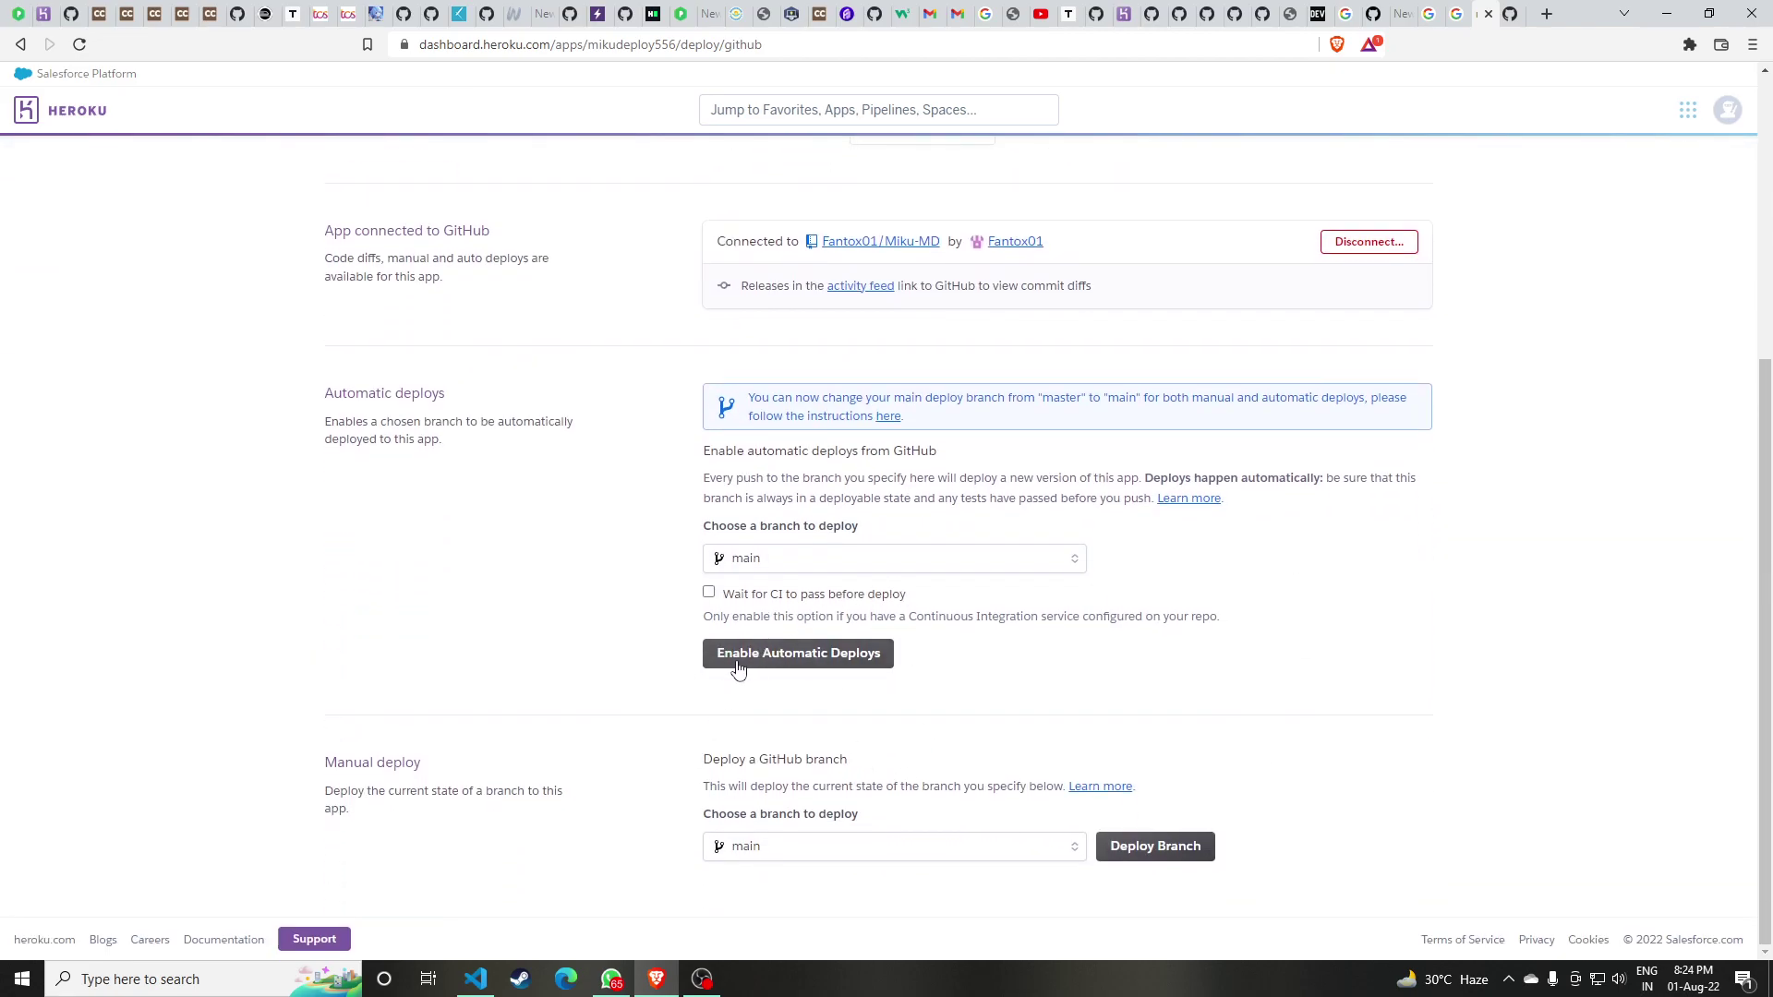
# Enable Automatic Deploys for mikudeploy556, keeping main as the deploy branch
pyautogui.click(823, 662)
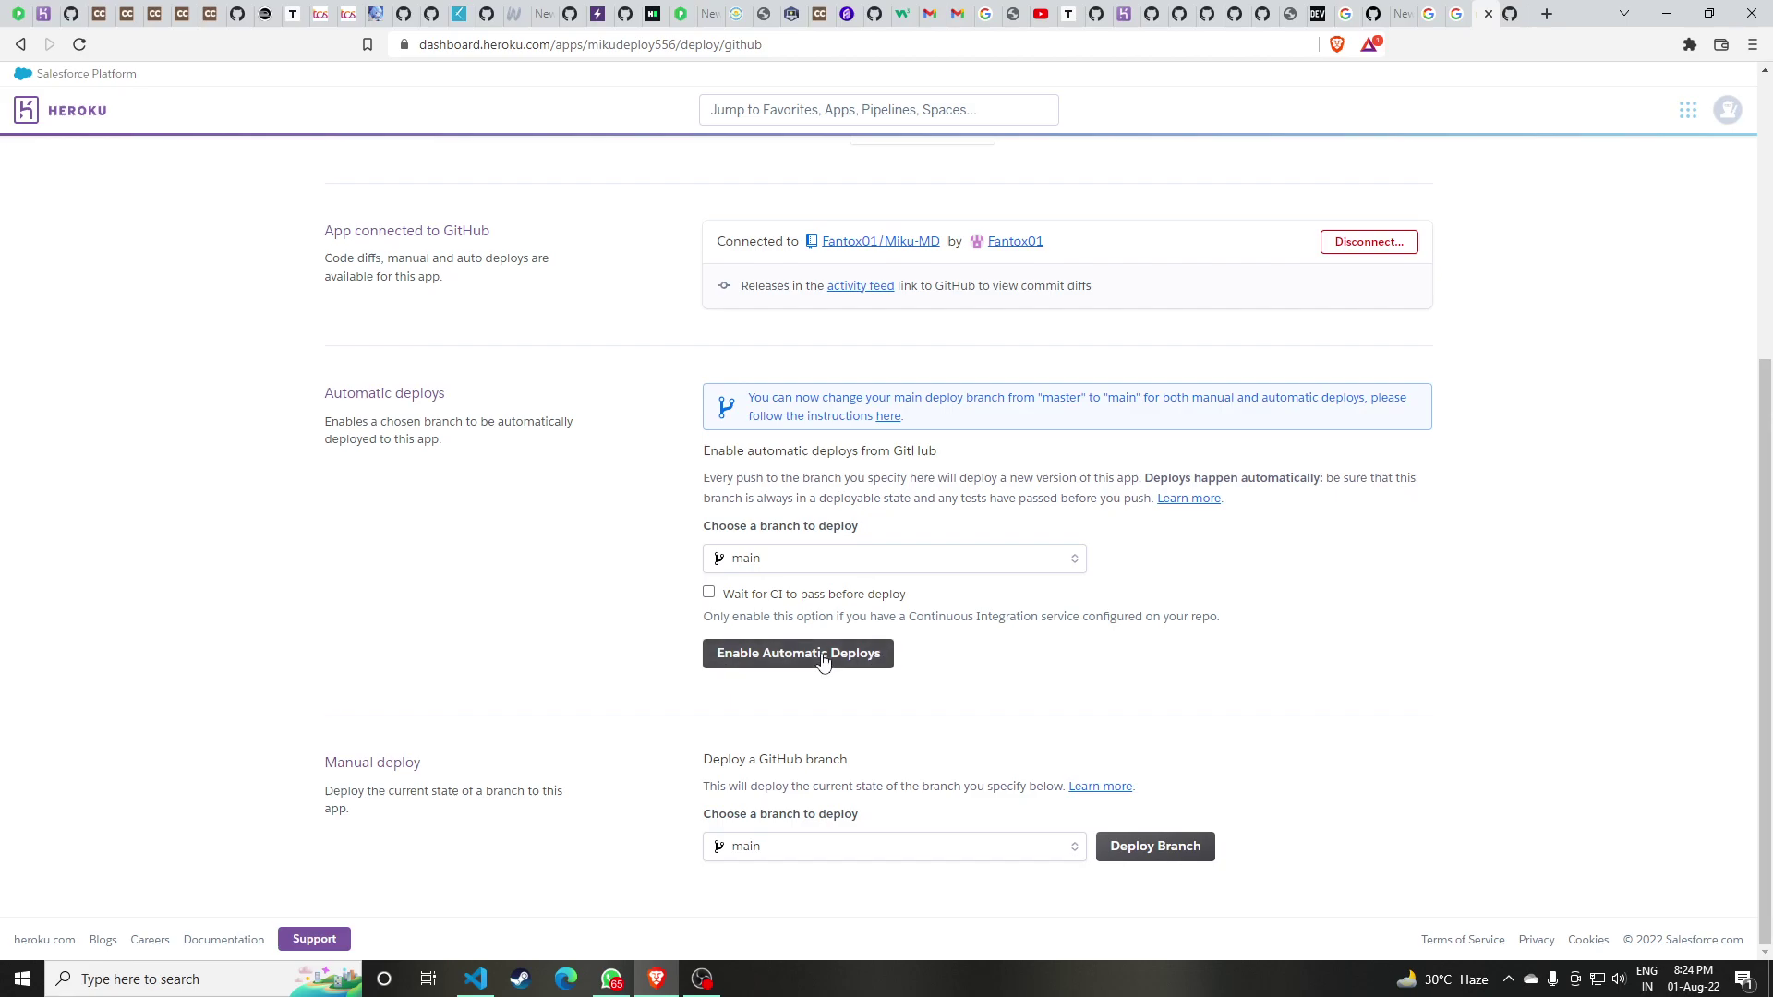
pyautogui.scroll(3, 1179, 780)
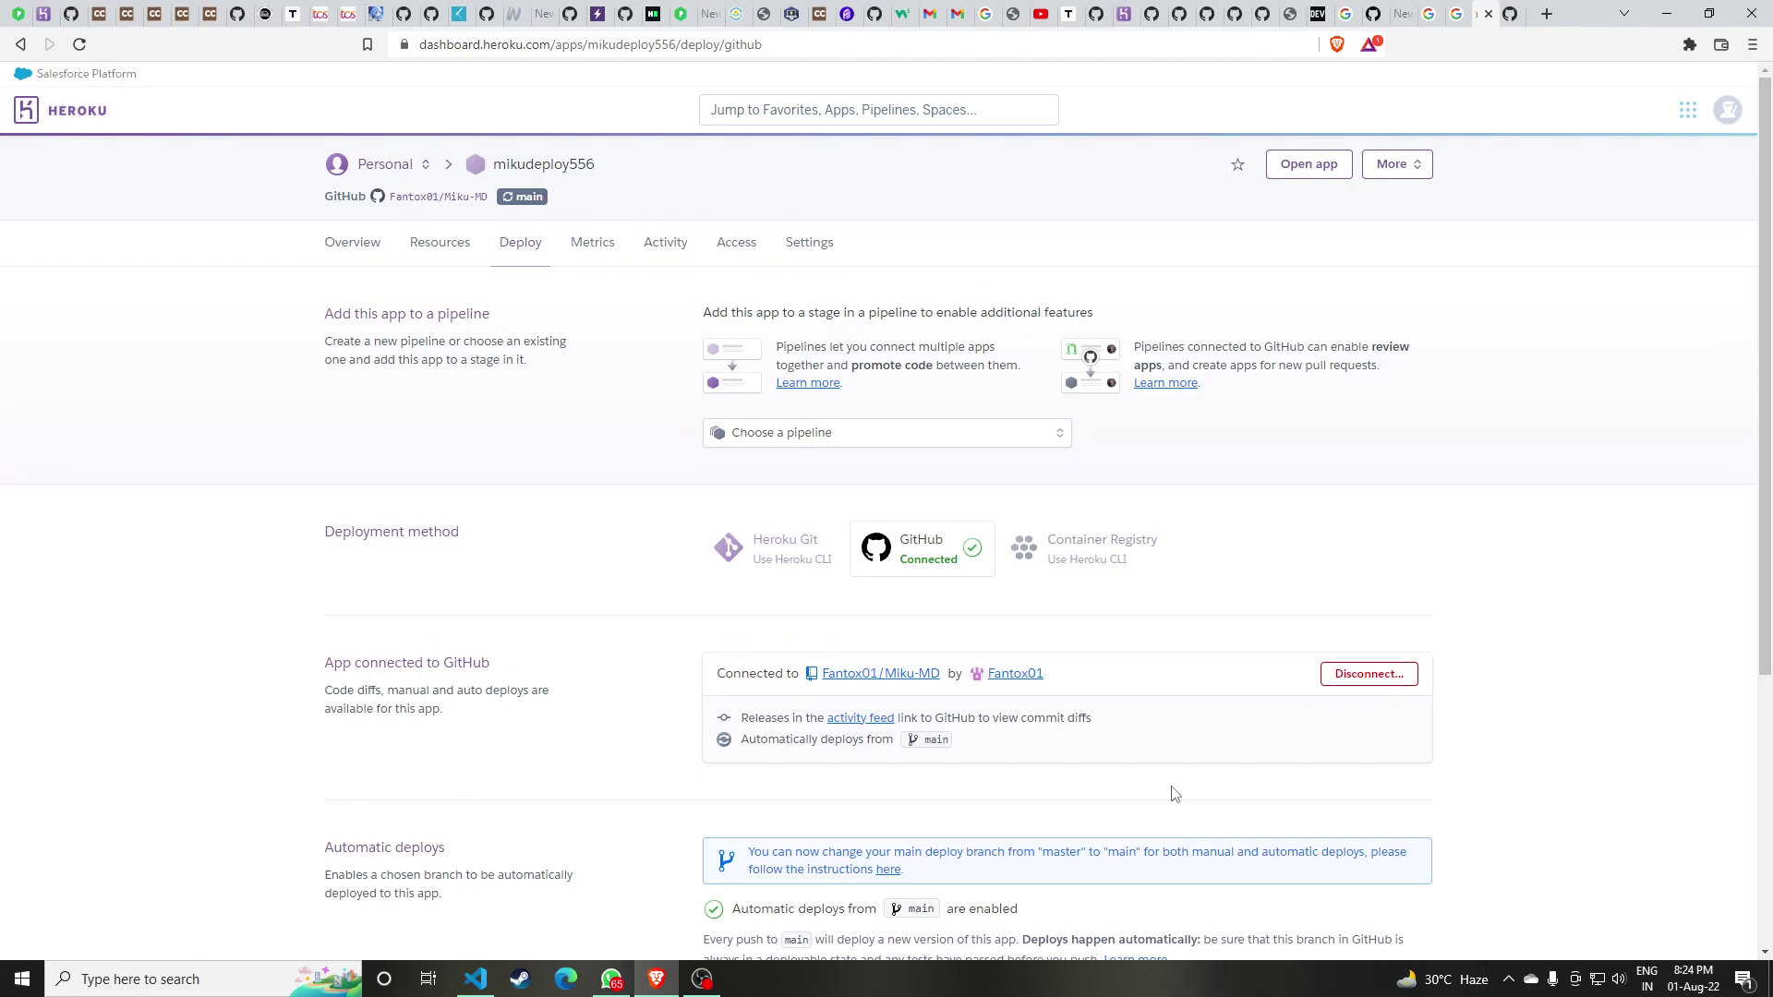
# Add the heroku/nodejs buildpack on the app's Settings page
pyautogui.click(803, 250)
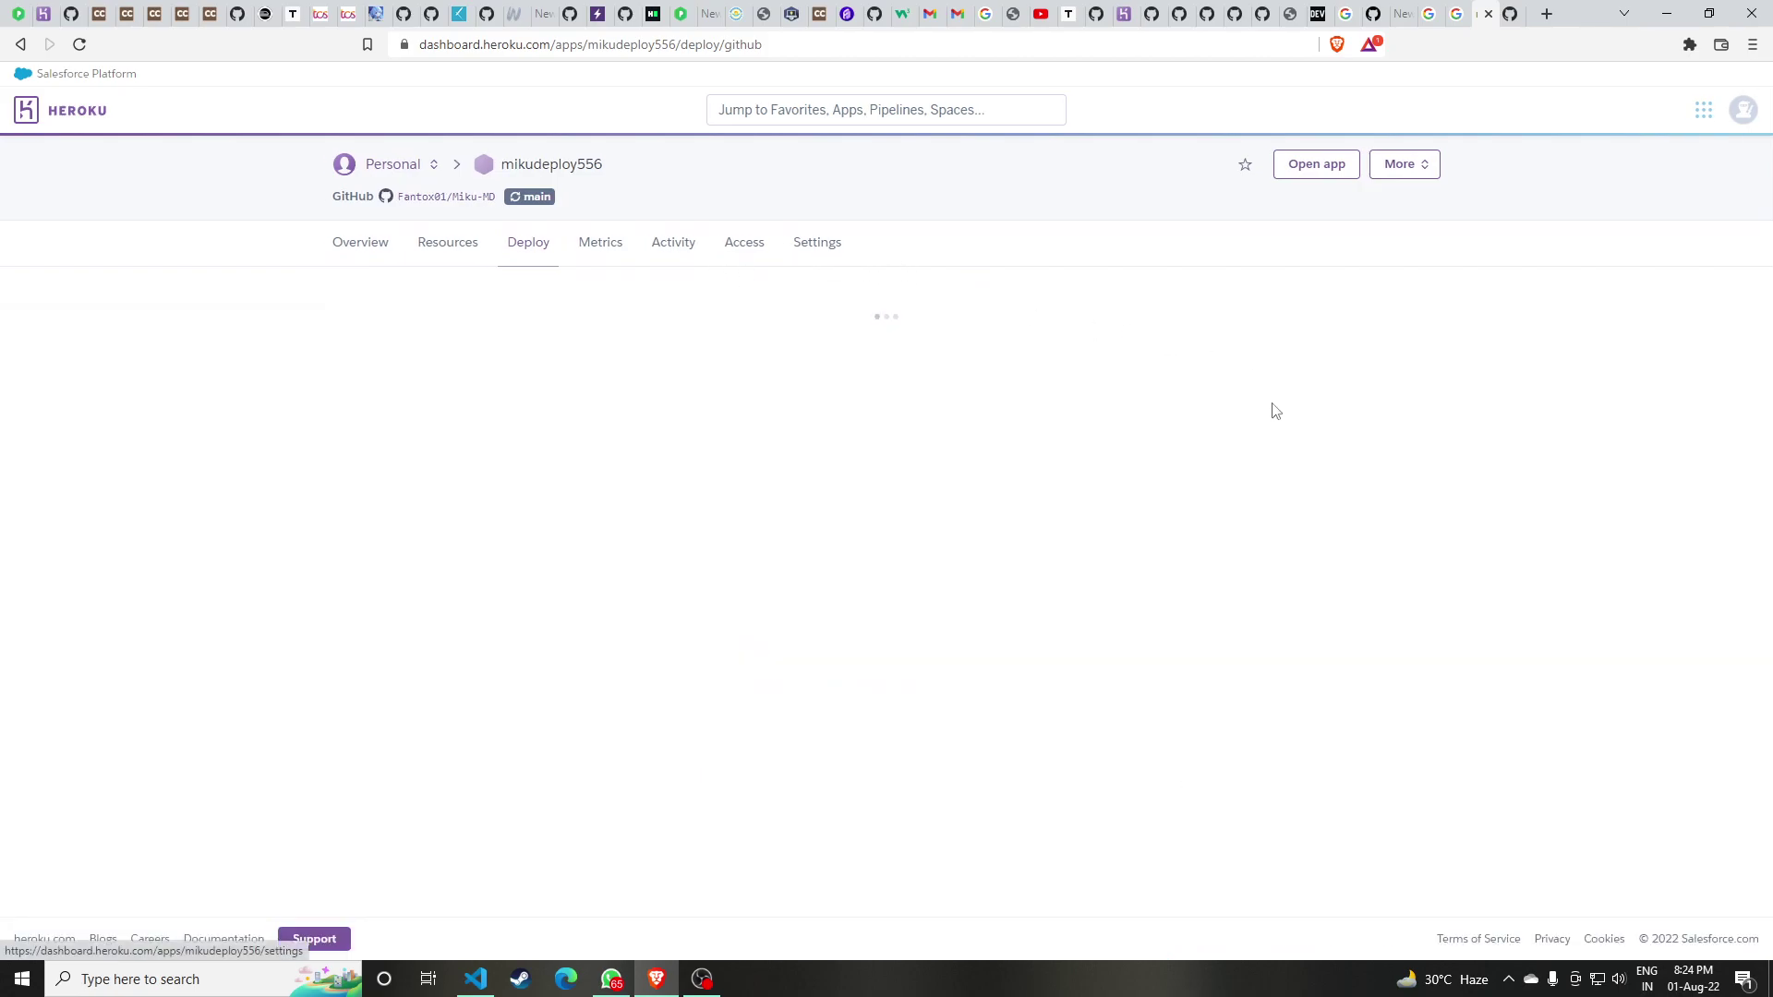
pyautogui.scroll(-1, 1019, 690)
pyautogui.scroll(-3, 997, 712)
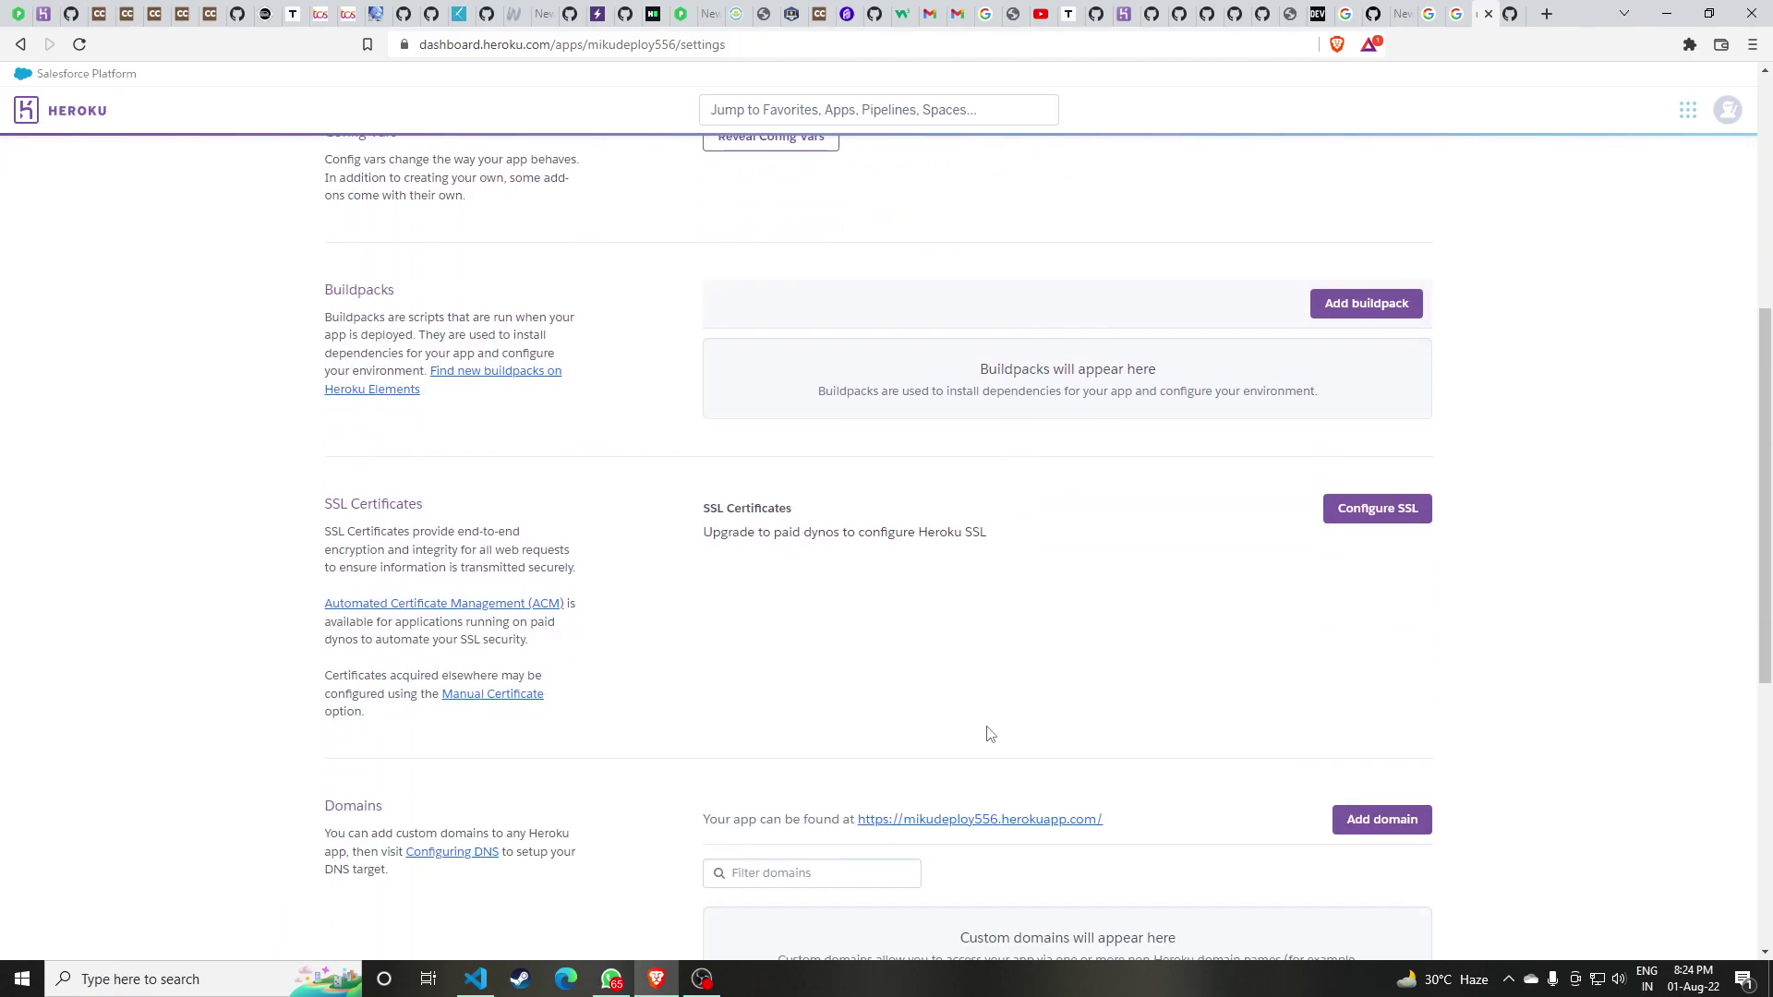
pyautogui.scroll(2, 1040, 706)
pyautogui.click(1378, 490)
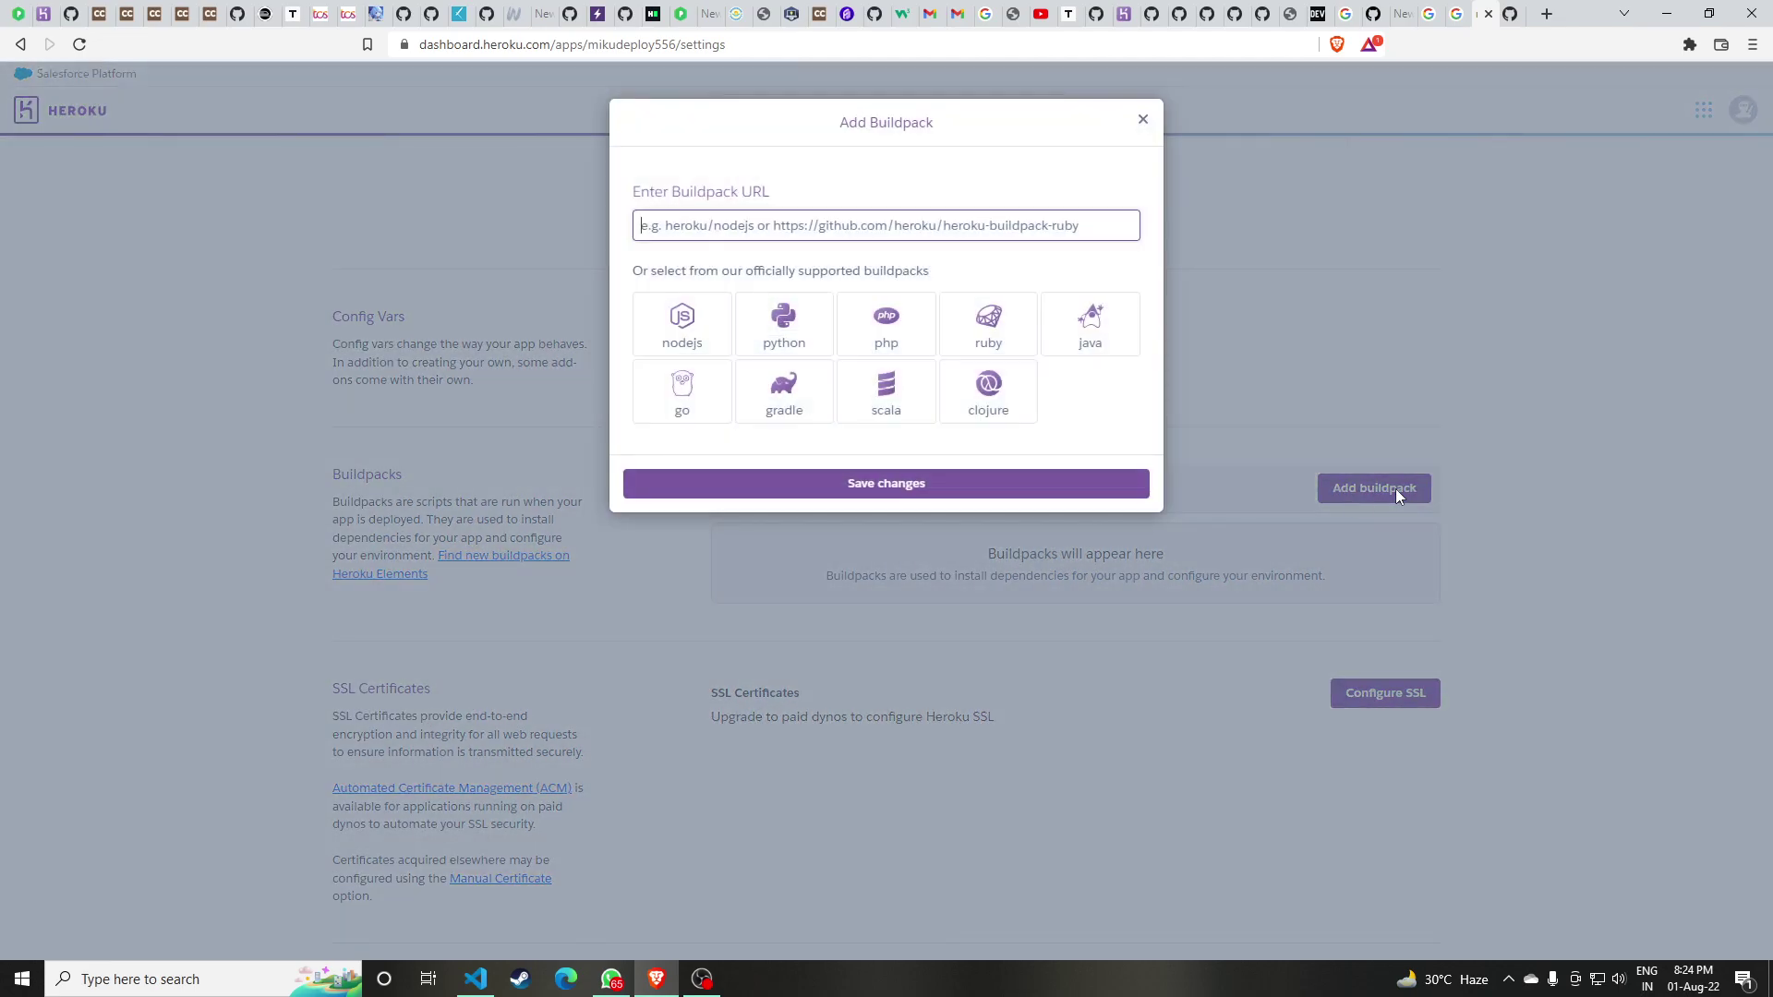
pyautogui.click(699, 321)
pyautogui.click(989, 488)
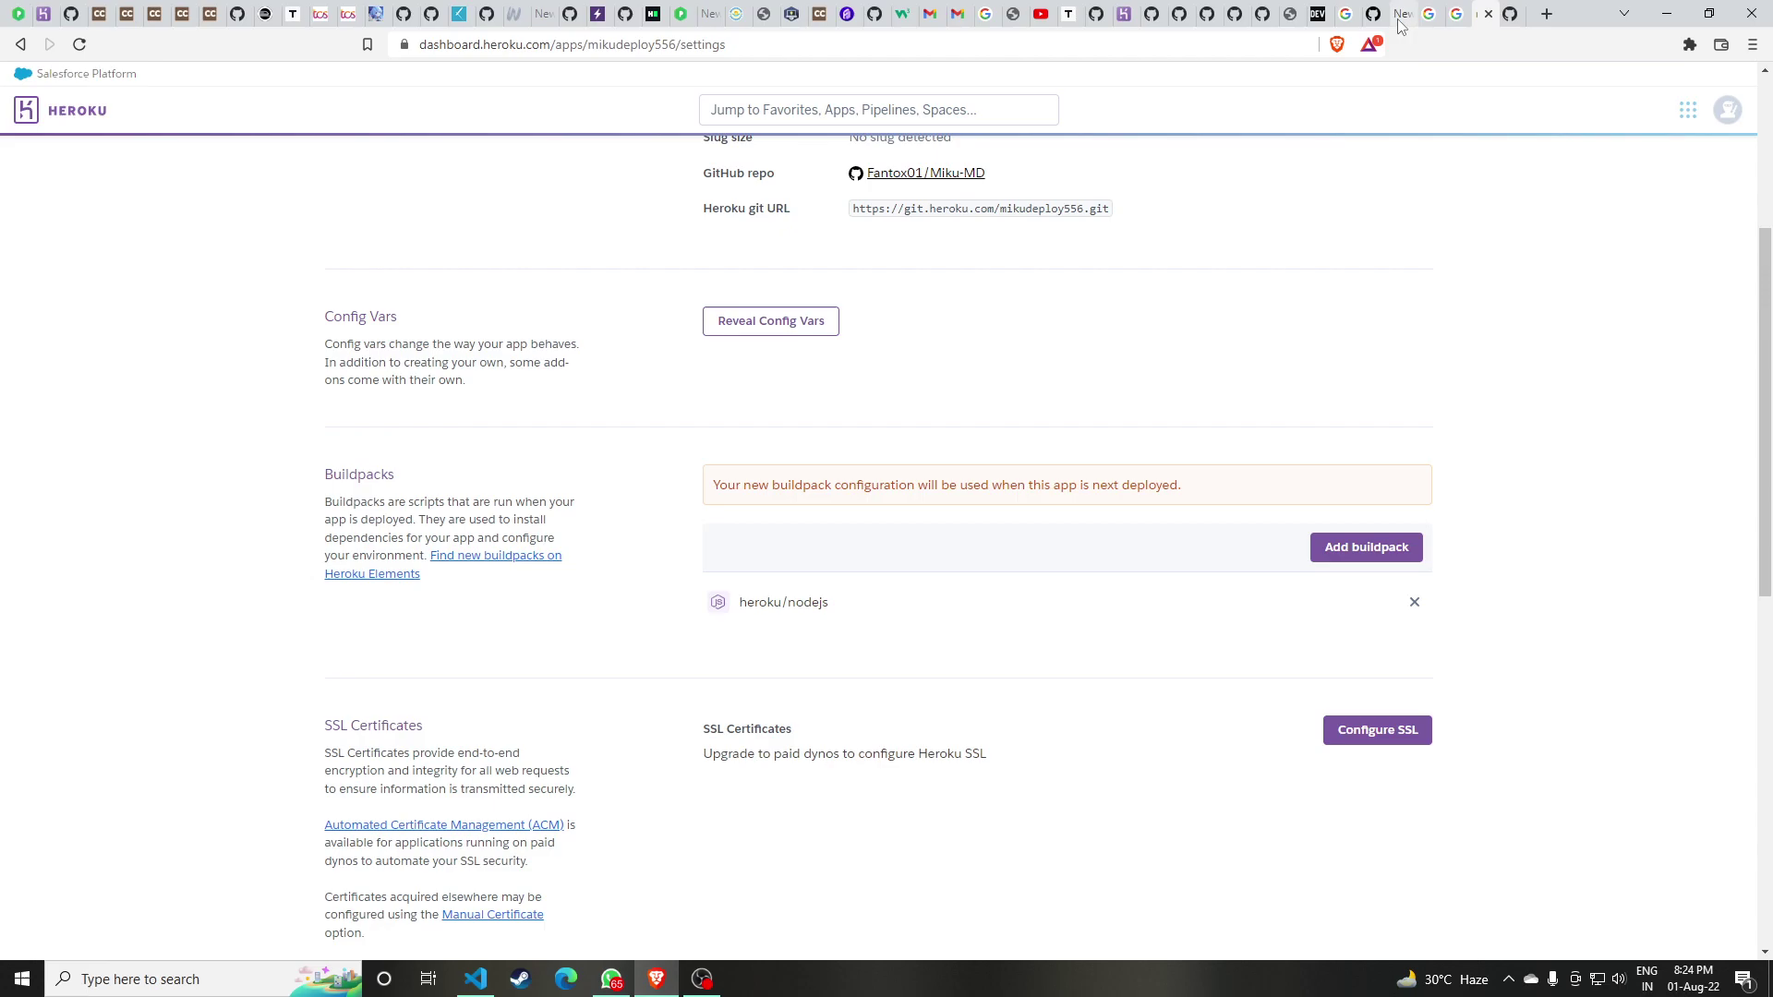
# Copy the ffmpeg-latest buildpack URL from the README and add it as a buildpack
pyautogui.click(1484, 14)
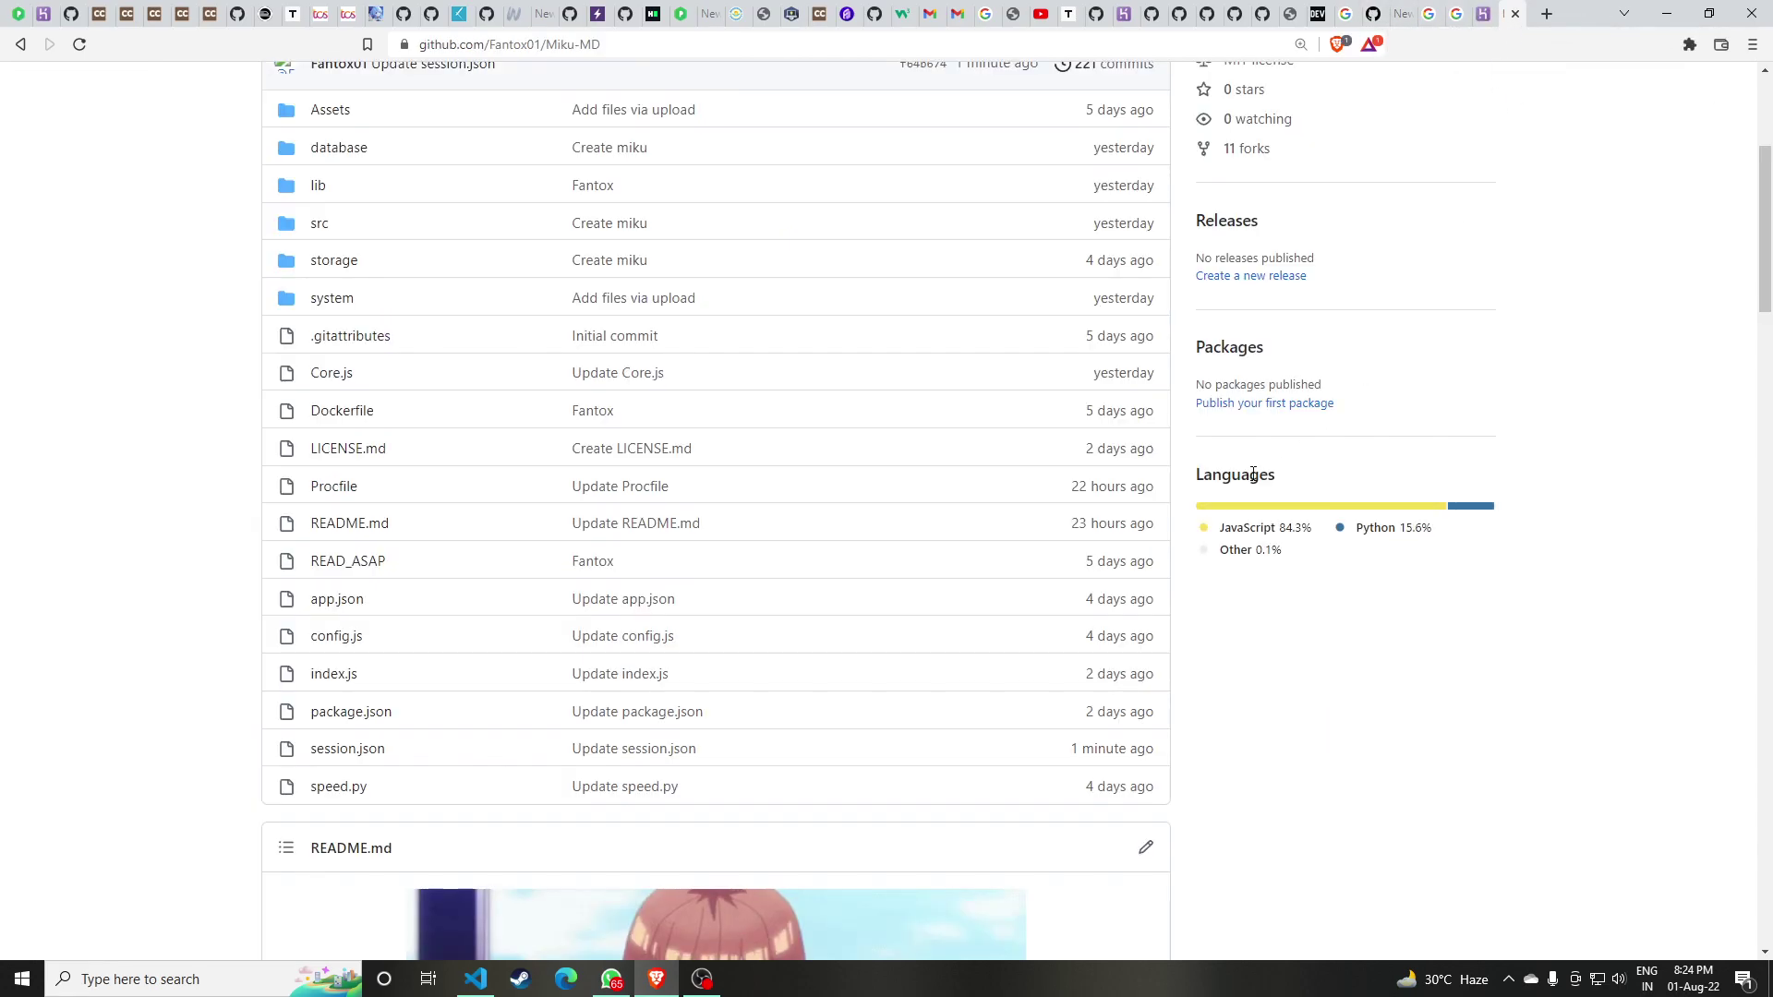
pyautogui.scroll(-5, 1187, 487)
pyautogui.scroll(-5, 1188, 488)
pyautogui.scroll(-5, 1187, 487)
pyautogui.scroll(-4, 1183, 494)
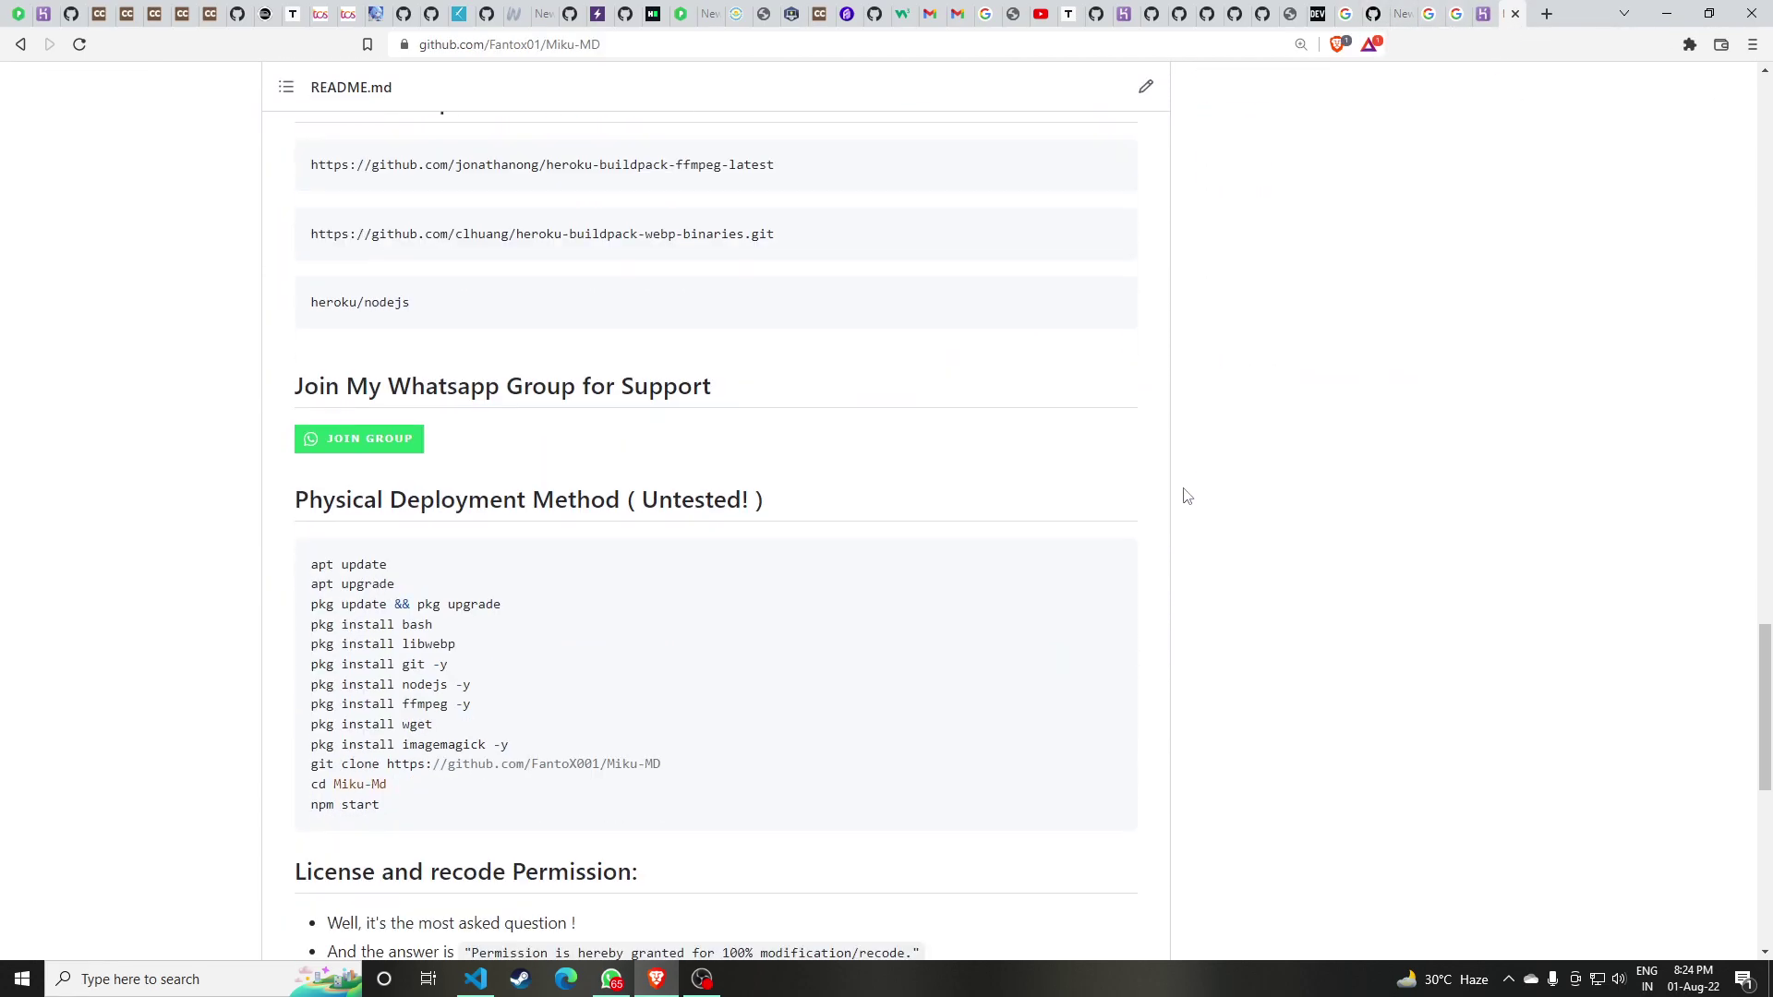
pyautogui.scroll(2, 887, 430)
pyautogui.click(1116, 441)
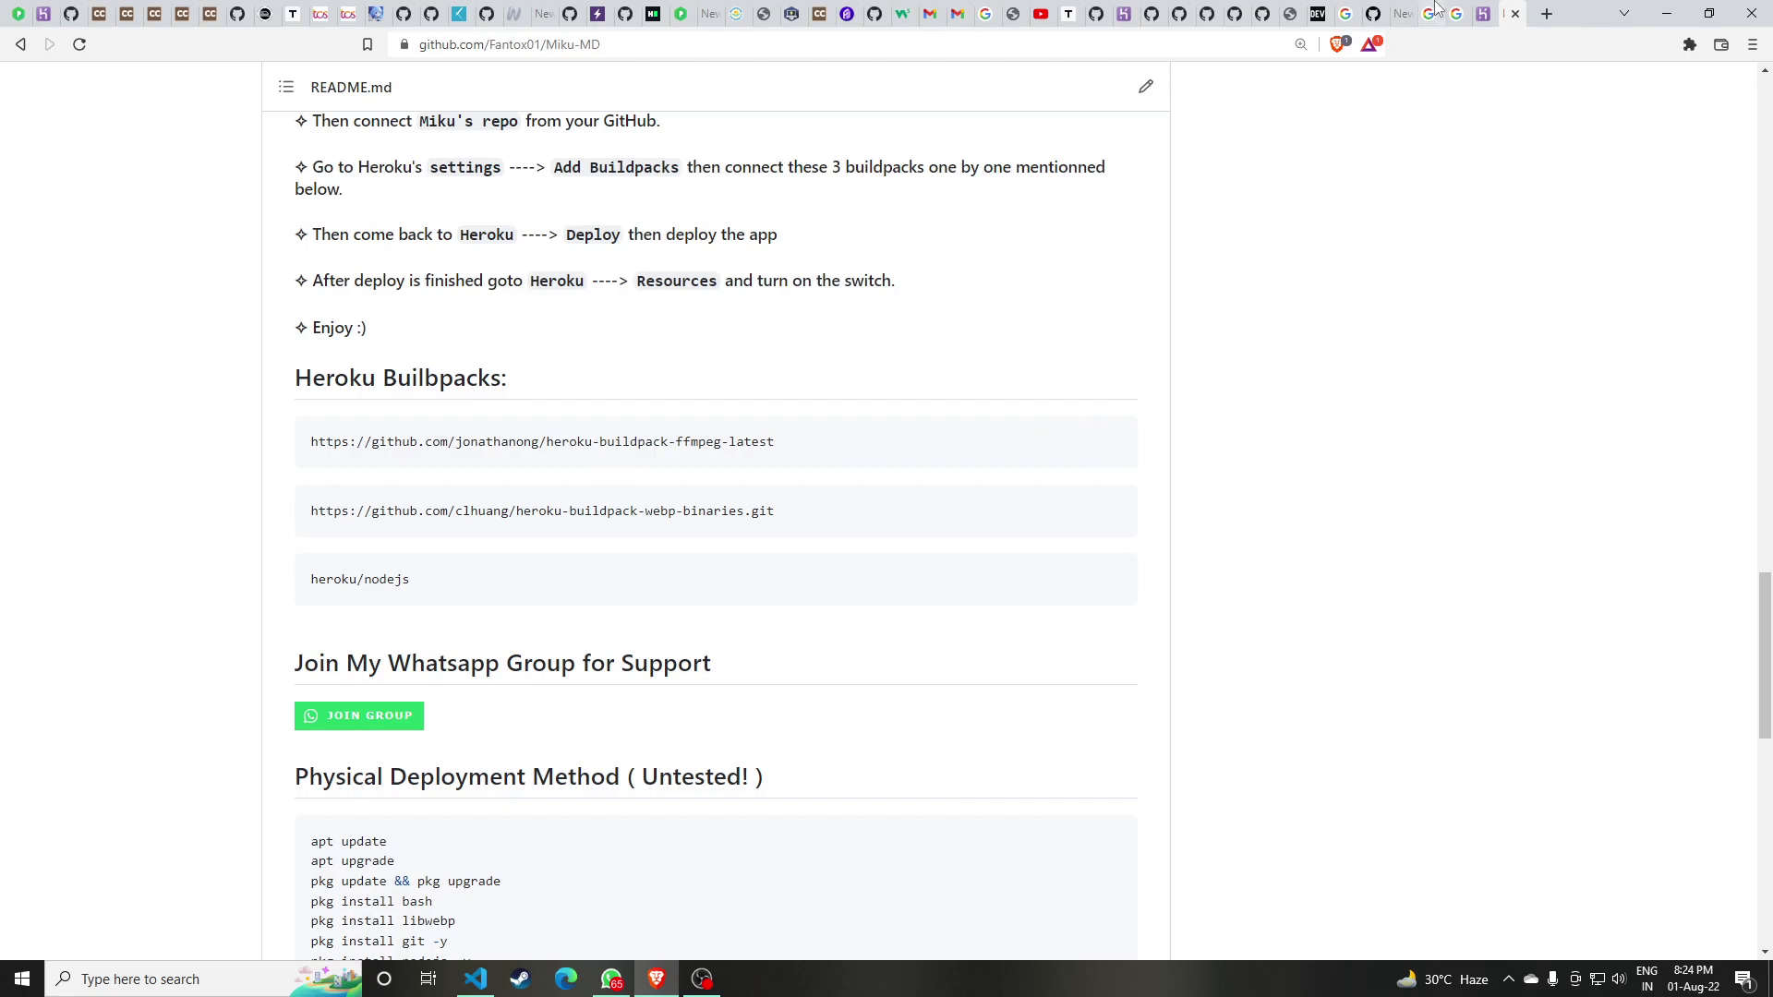
pyautogui.click(1479, 14)
pyautogui.click(1371, 552)
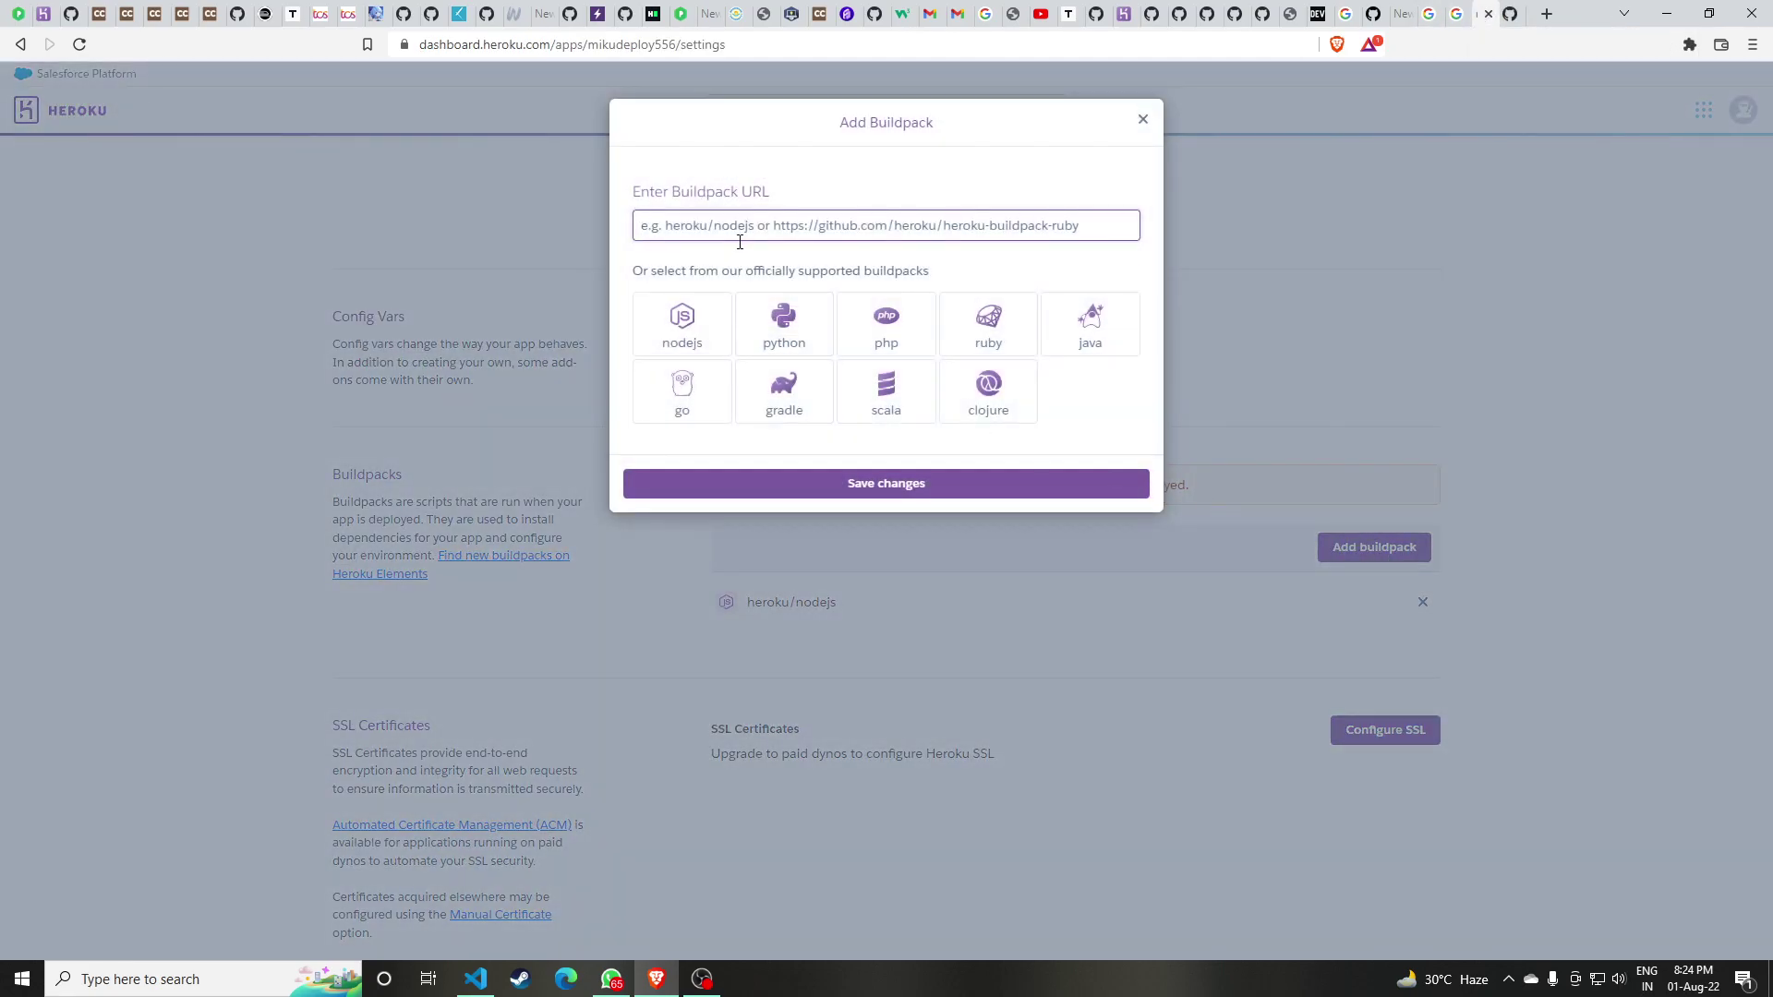
pyautogui.rightClick(740, 232)
pyautogui.click(866, 377)
pyautogui.click(867, 484)
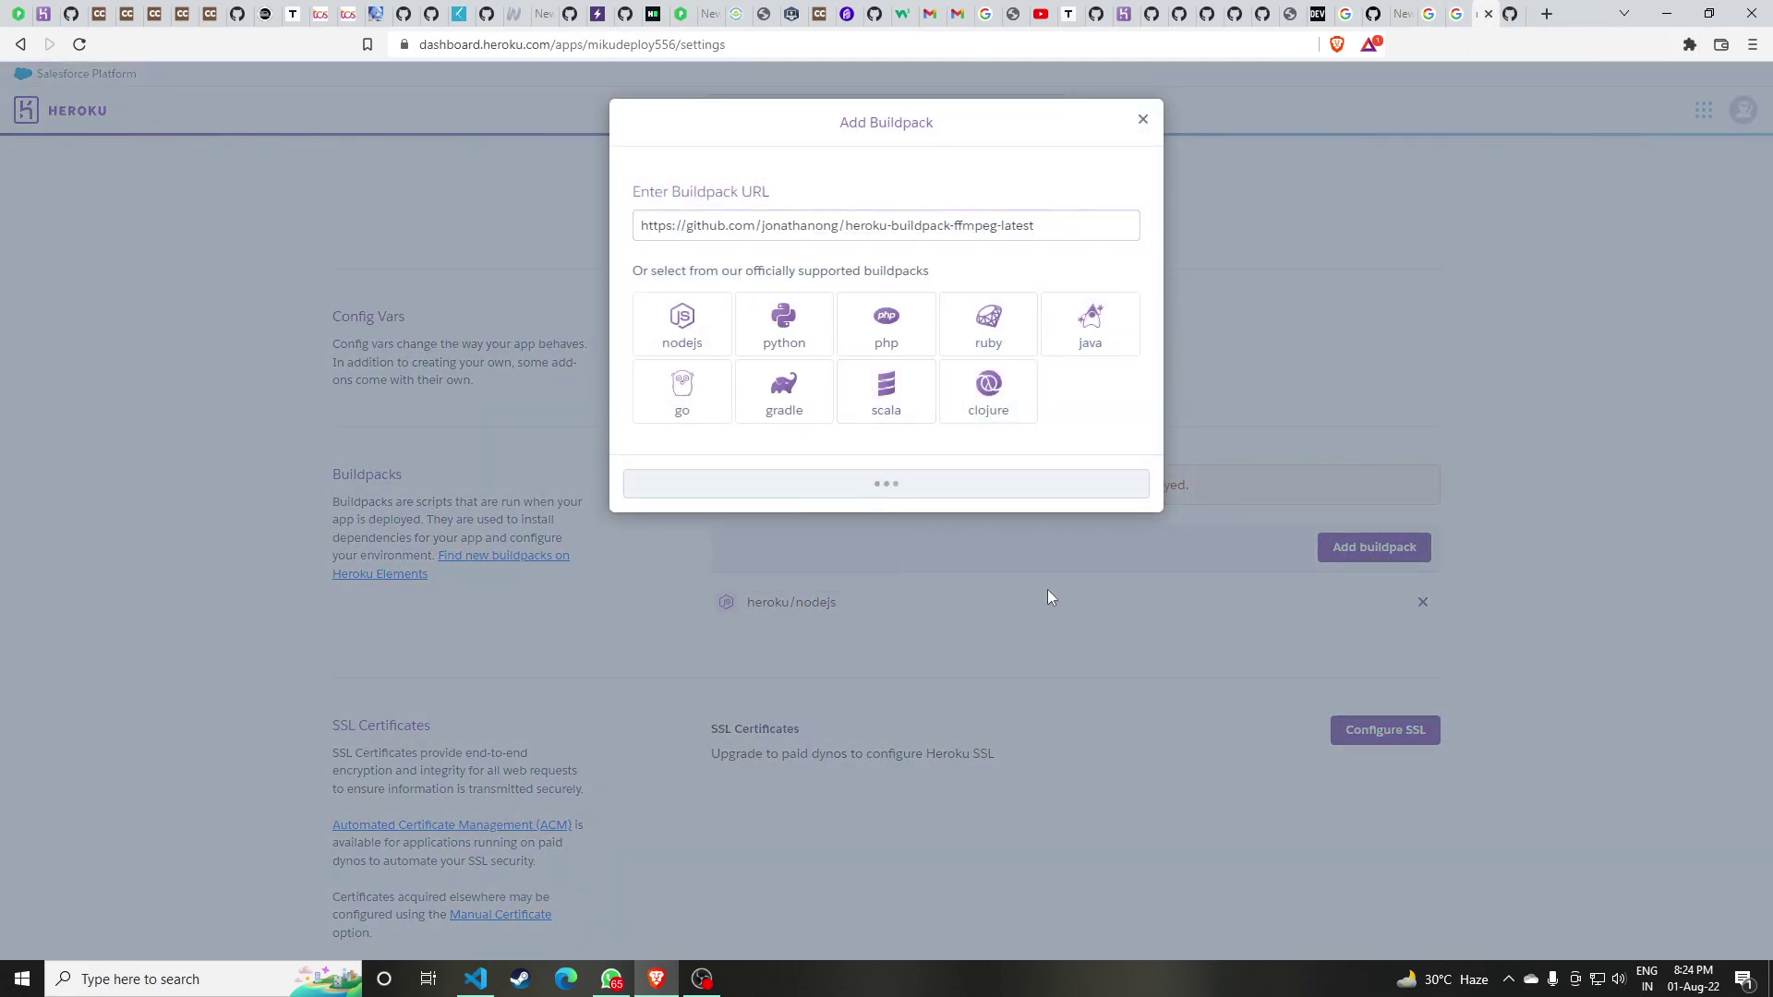
# Copy the webp-binaries buildpack URL from the README and add it as a buildpack
pyautogui.click(1510, 15)
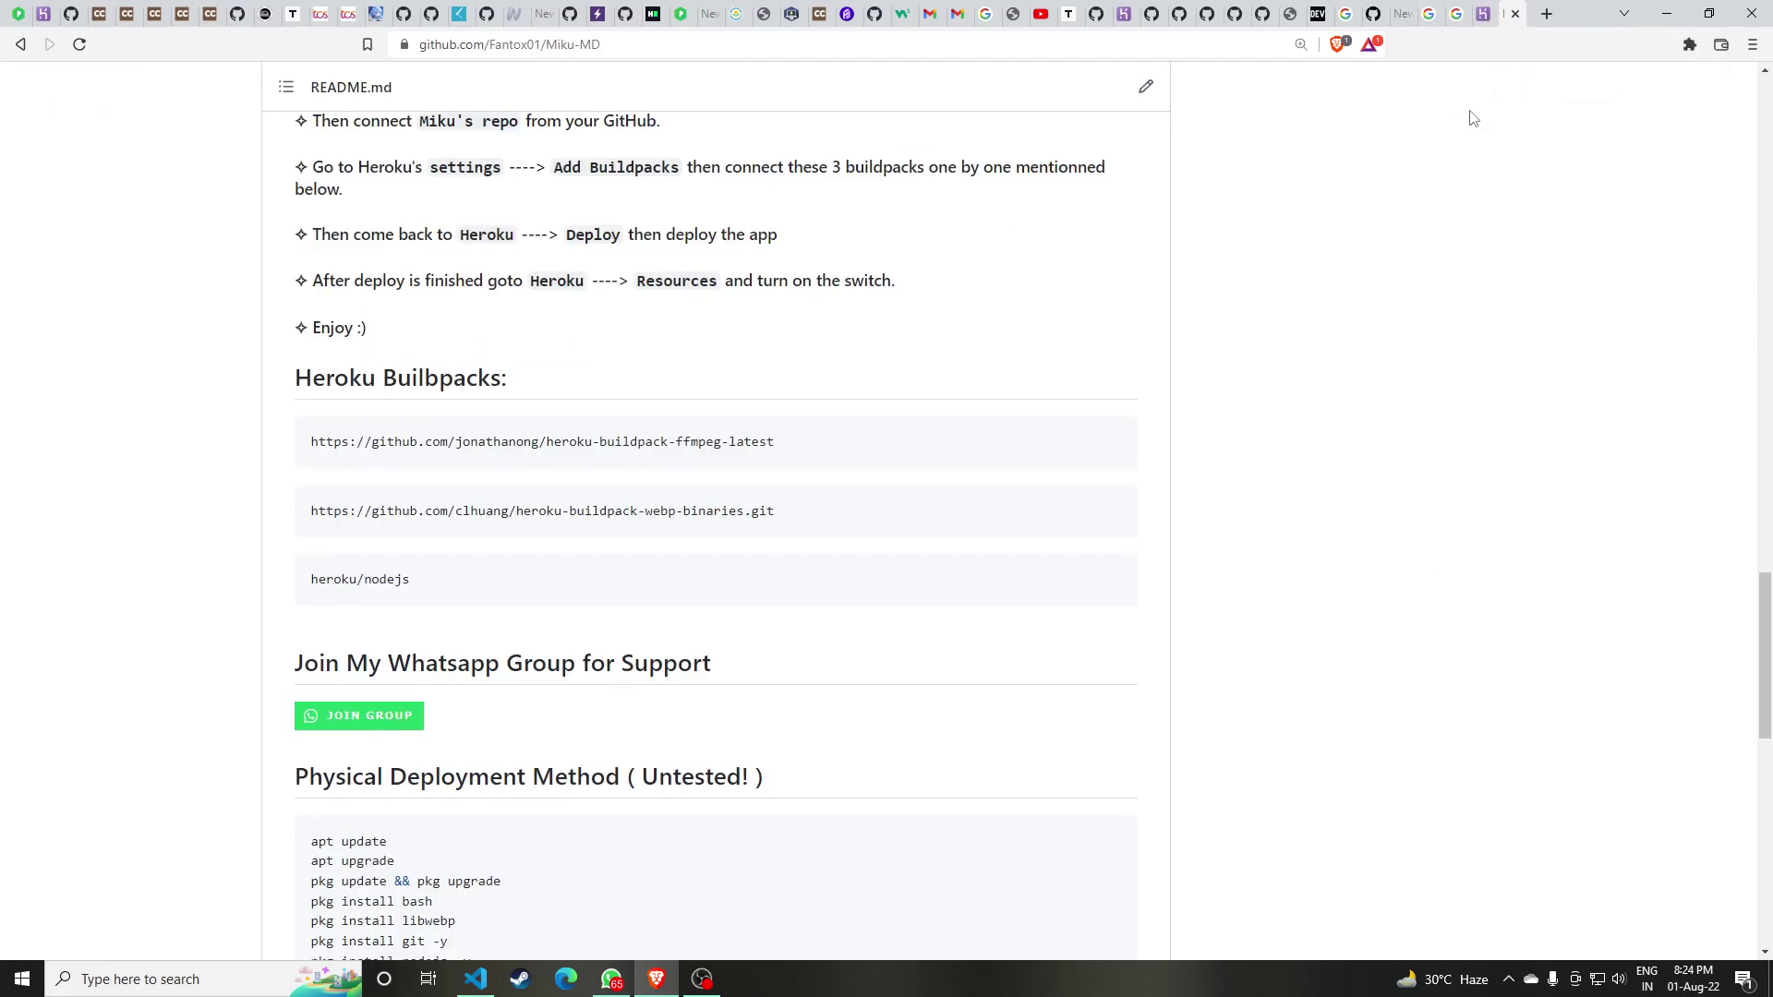
pyautogui.click(1111, 512)
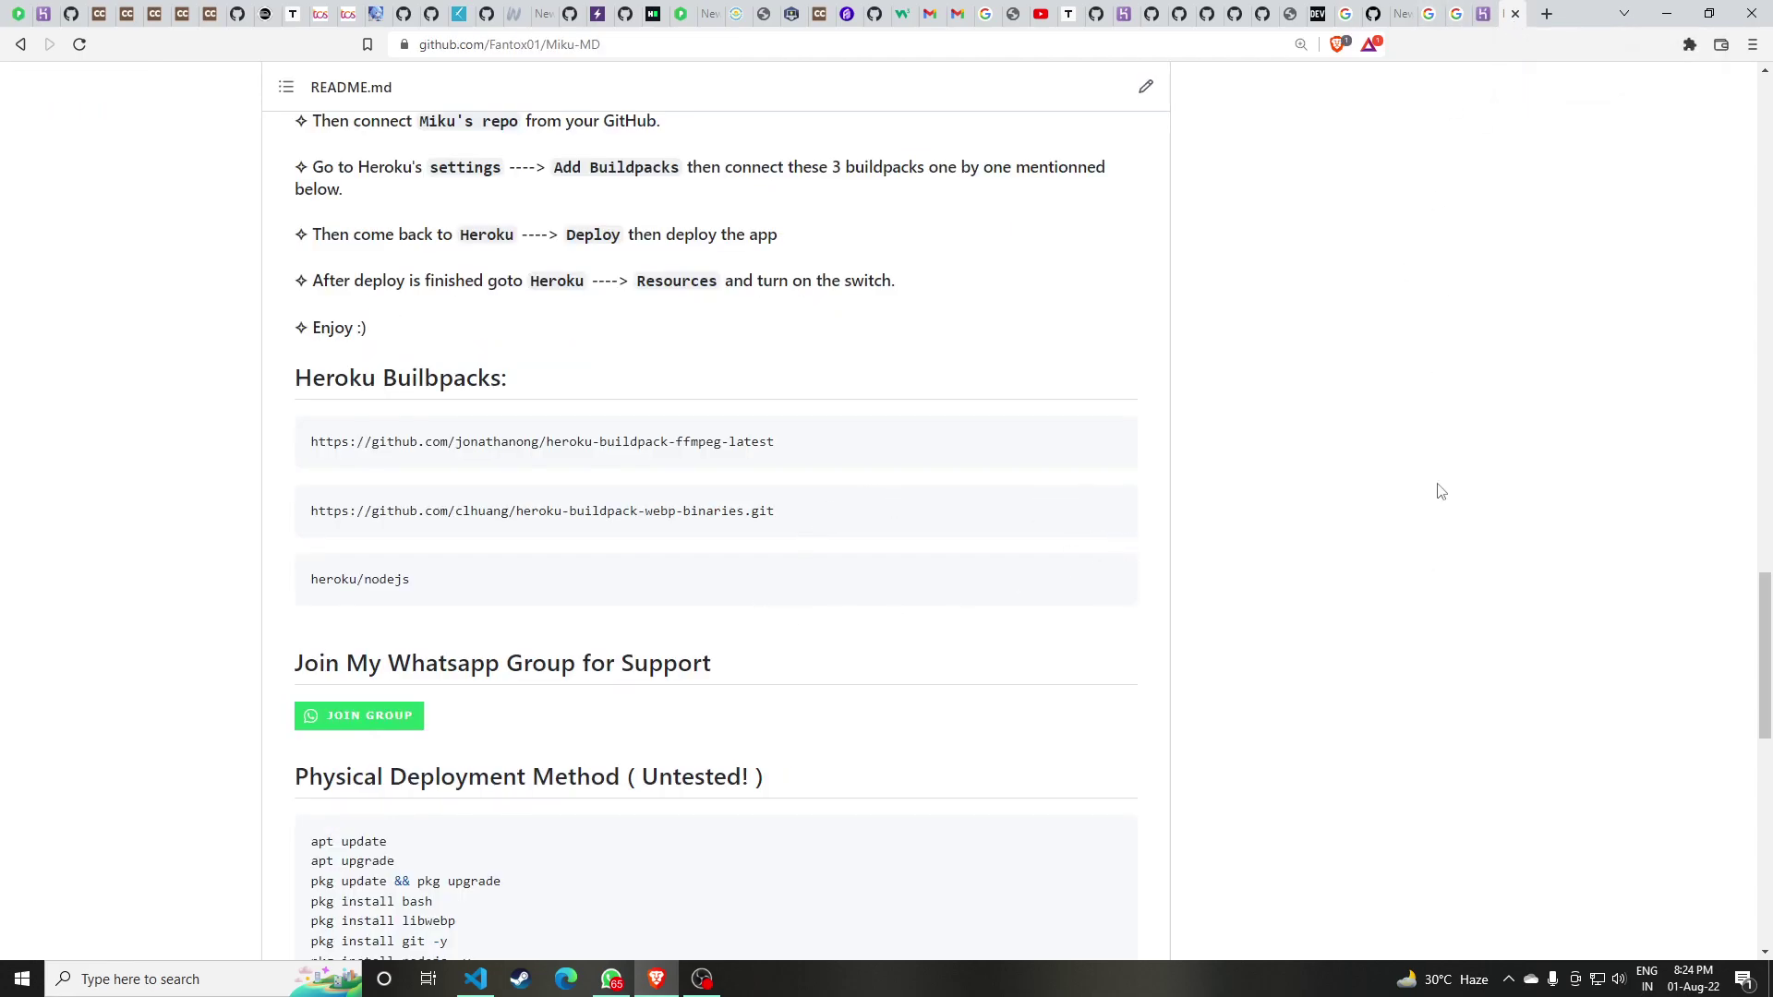
pyautogui.click(1483, 15)
pyautogui.click(1368, 548)
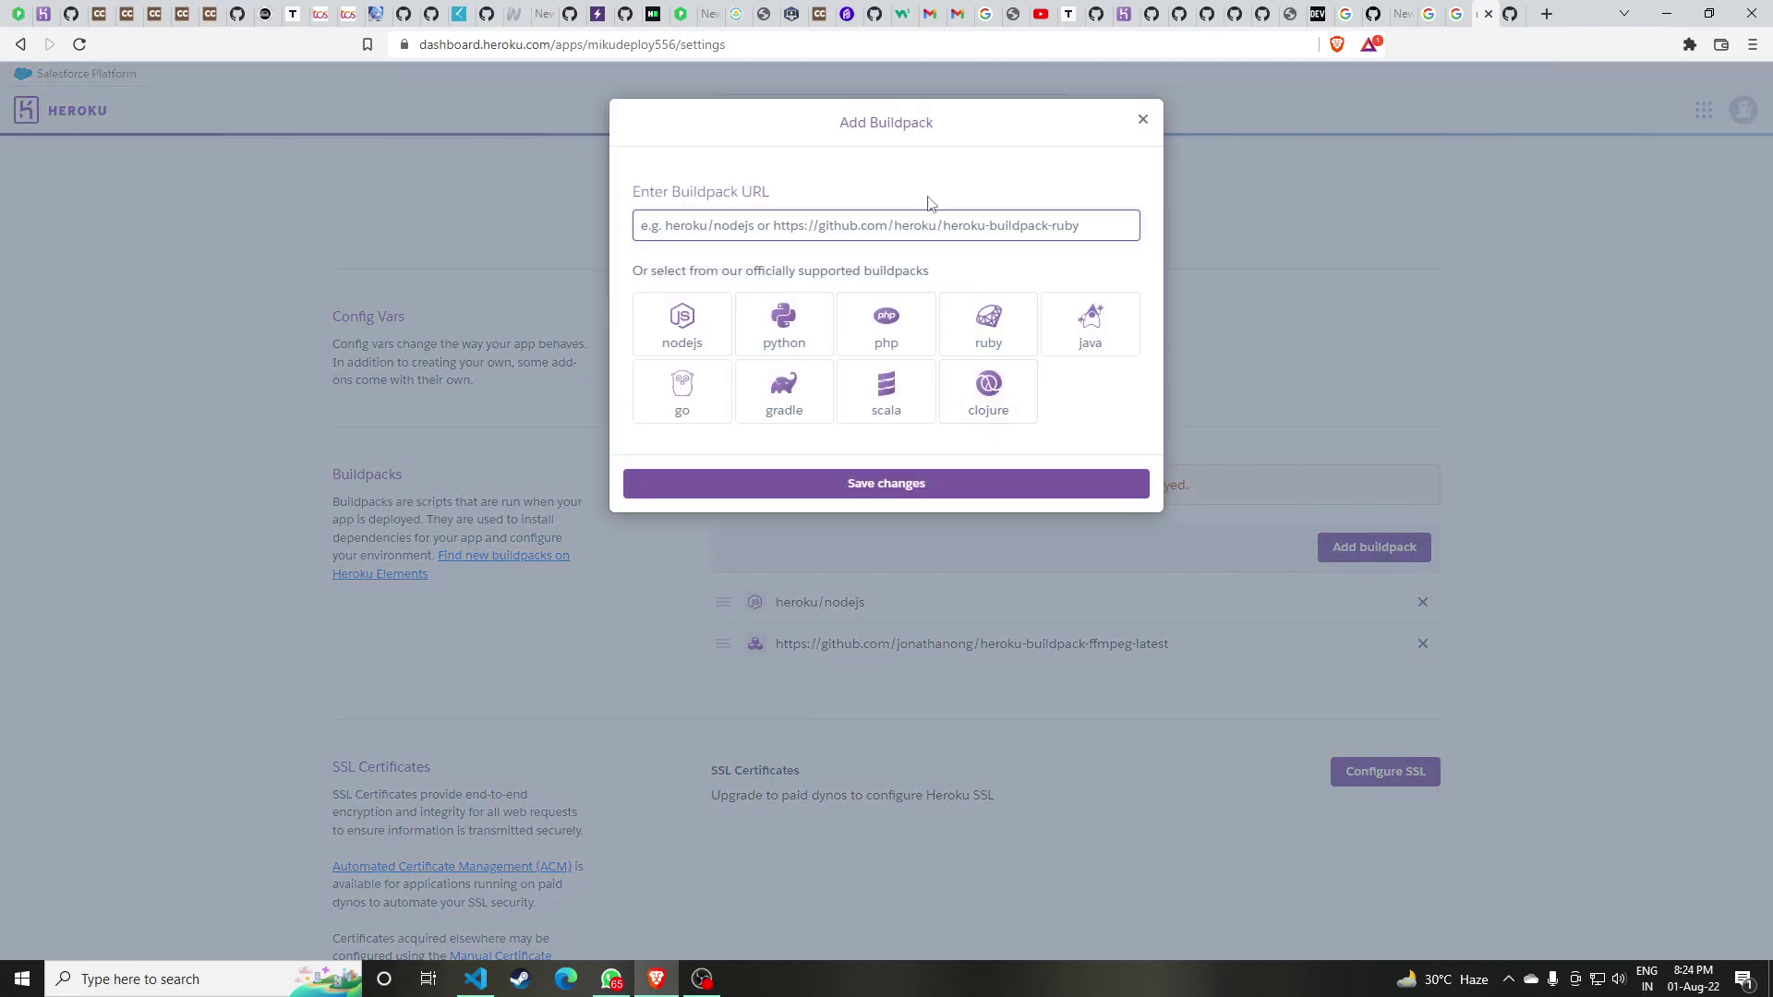
pyautogui.rightClick(925, 225)
pyautogui.click(1040, 382)
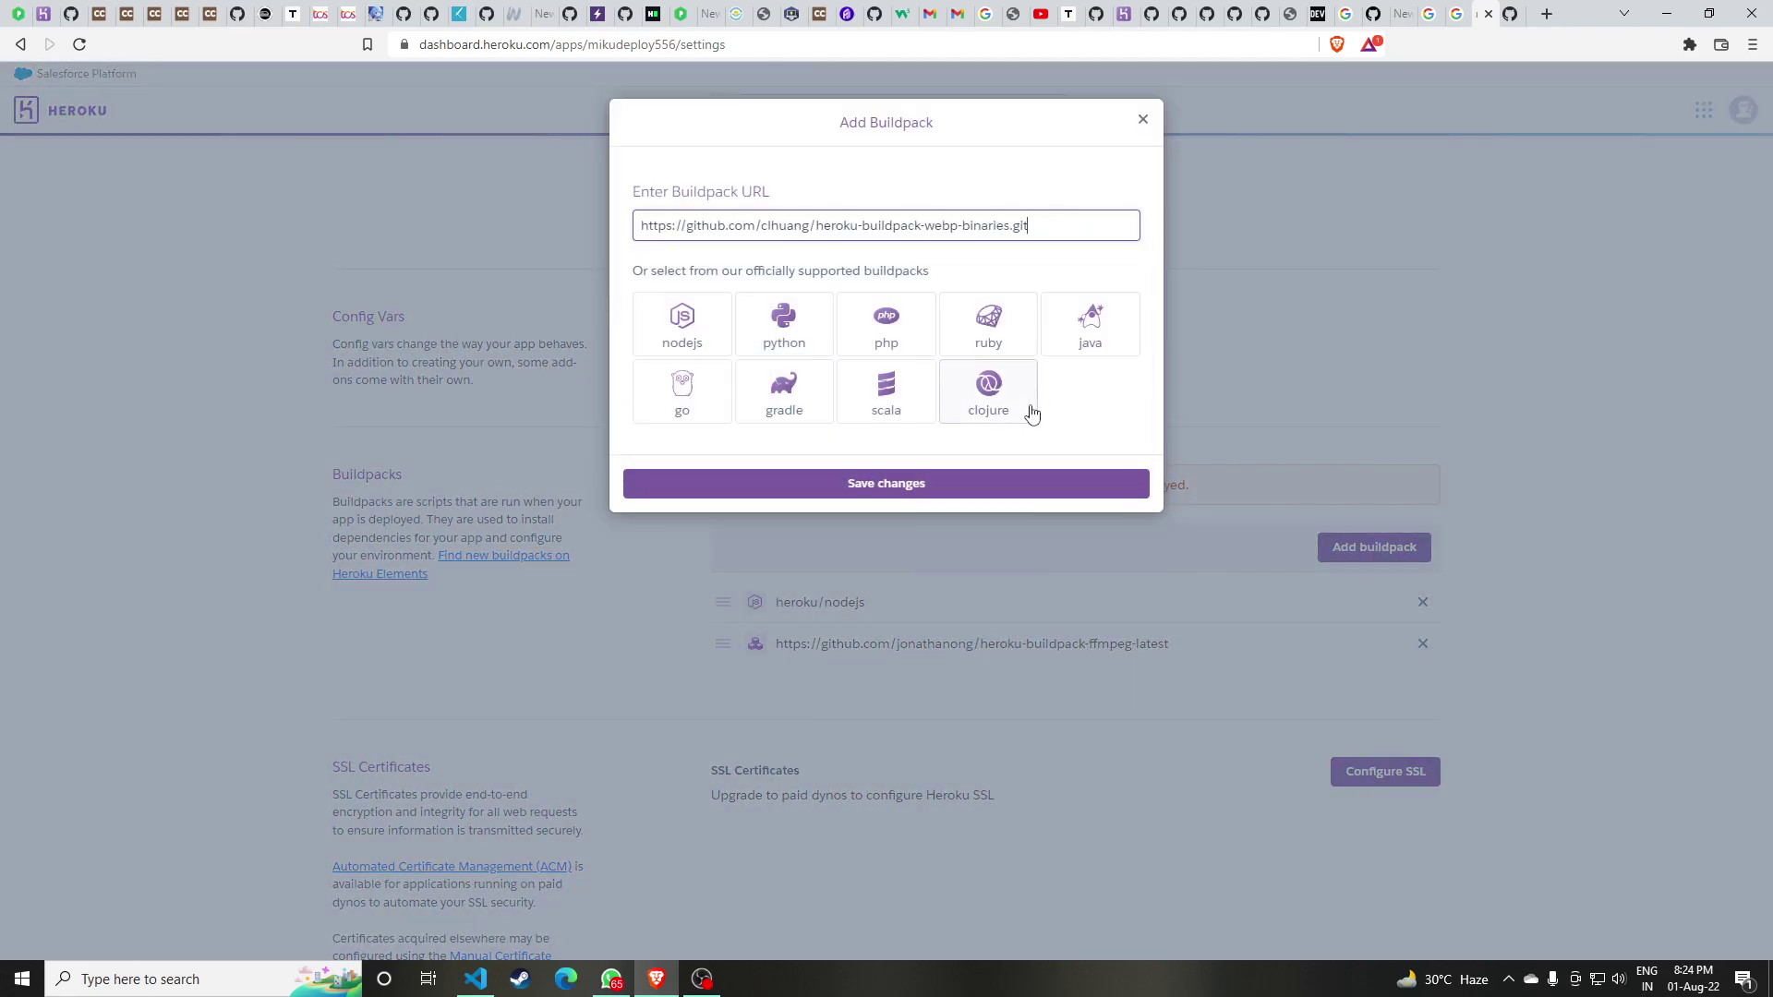
pyautogui.click(978, 489)
pyautogui.scroll(-1, 997, 595)
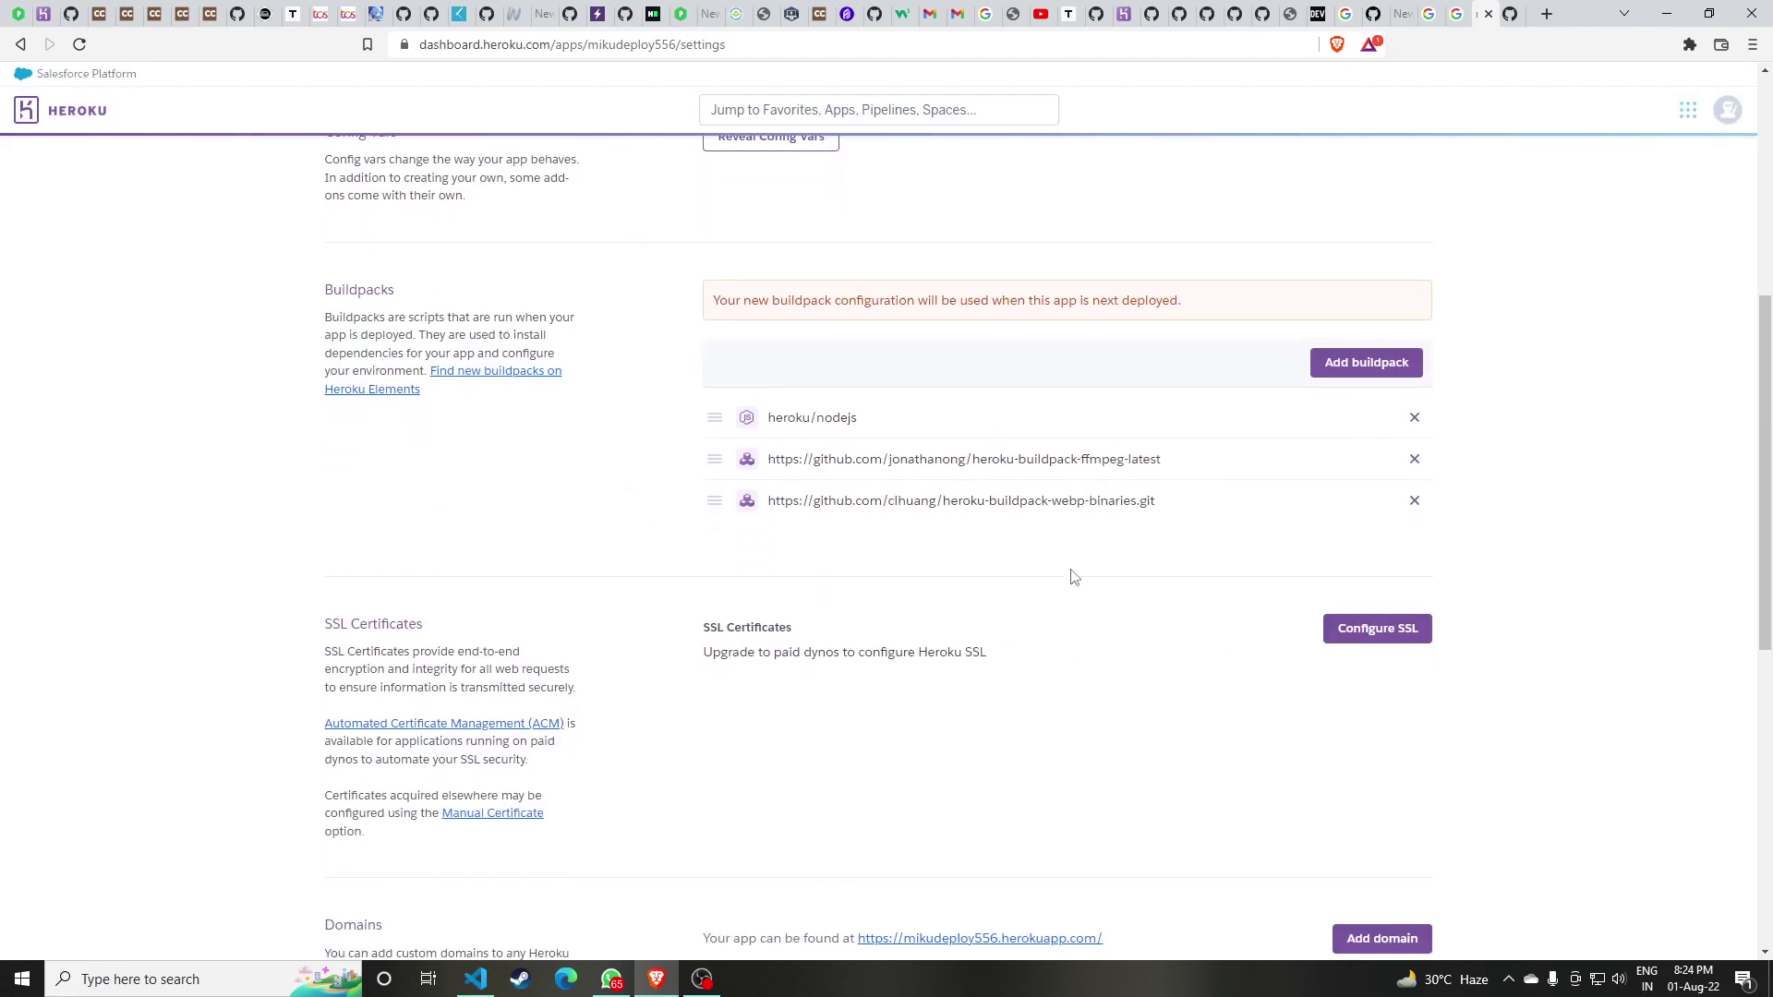
pyautogui.scroll(2, 1053, 571)
pyautogui.scroll(1, 1018, 566)
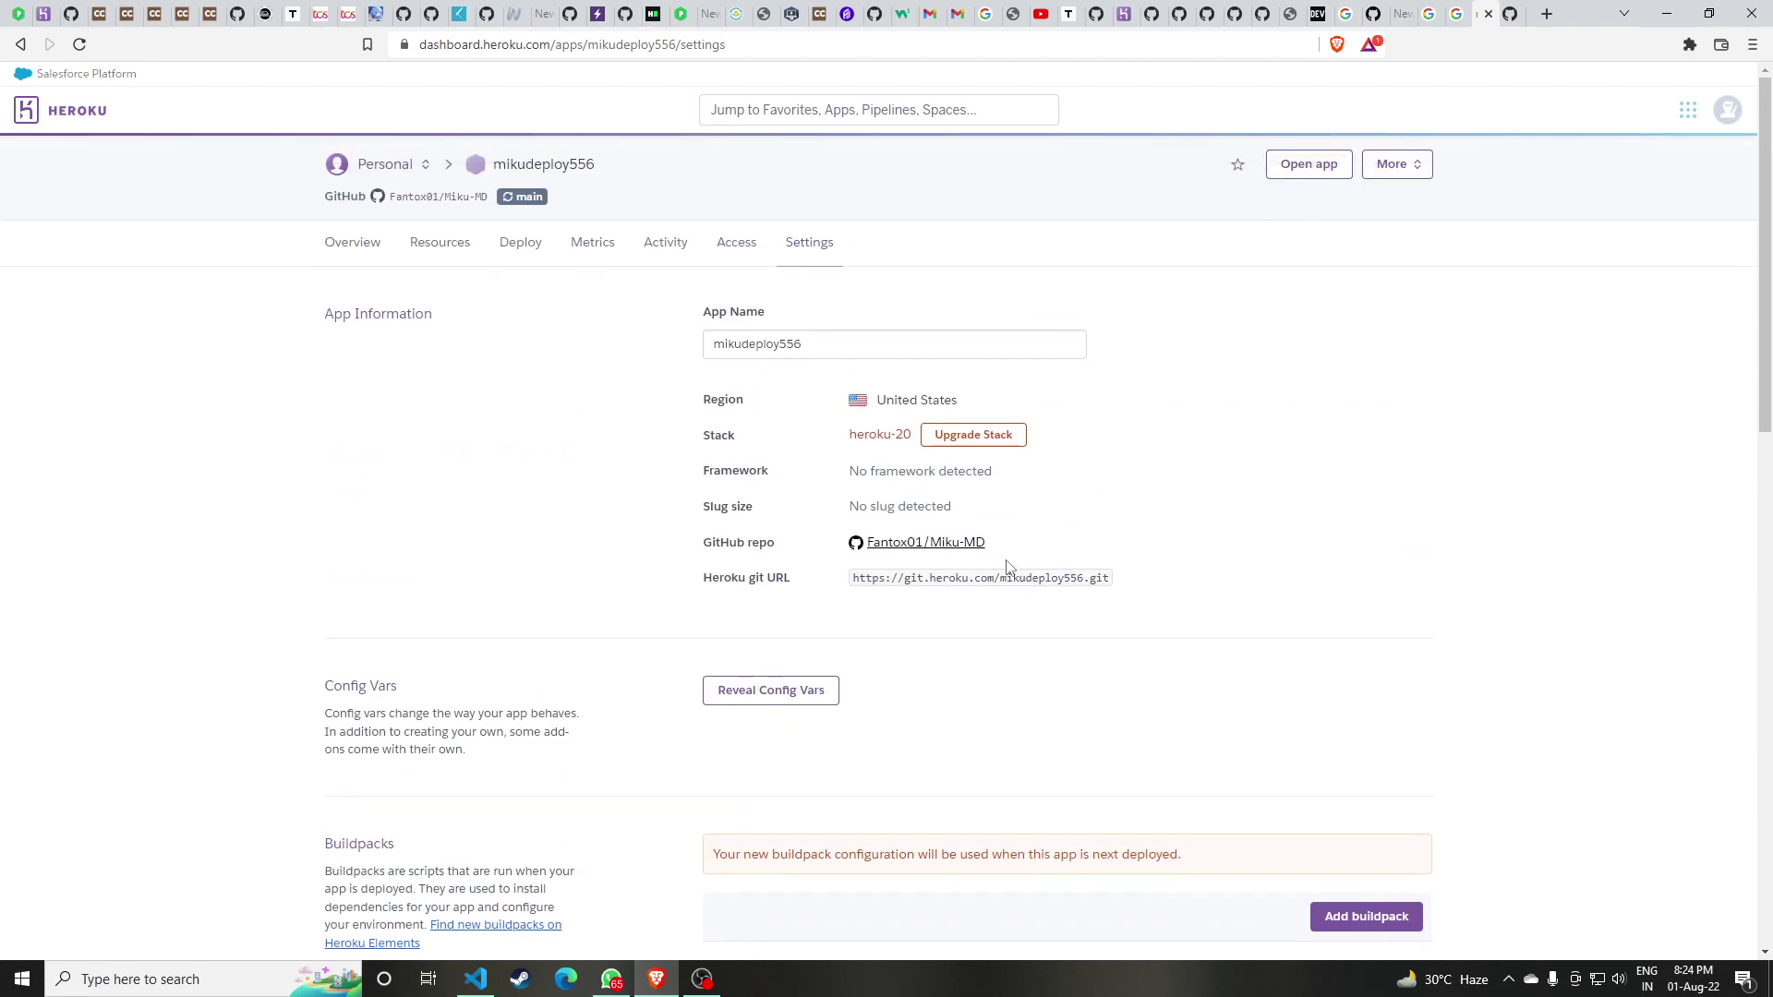
# Manually deploy mikudeploy556's main branch, then view its web and worker dynos
pyautogui.click(519, 244)
pyautogui.scroll(-3, 1205, 431)
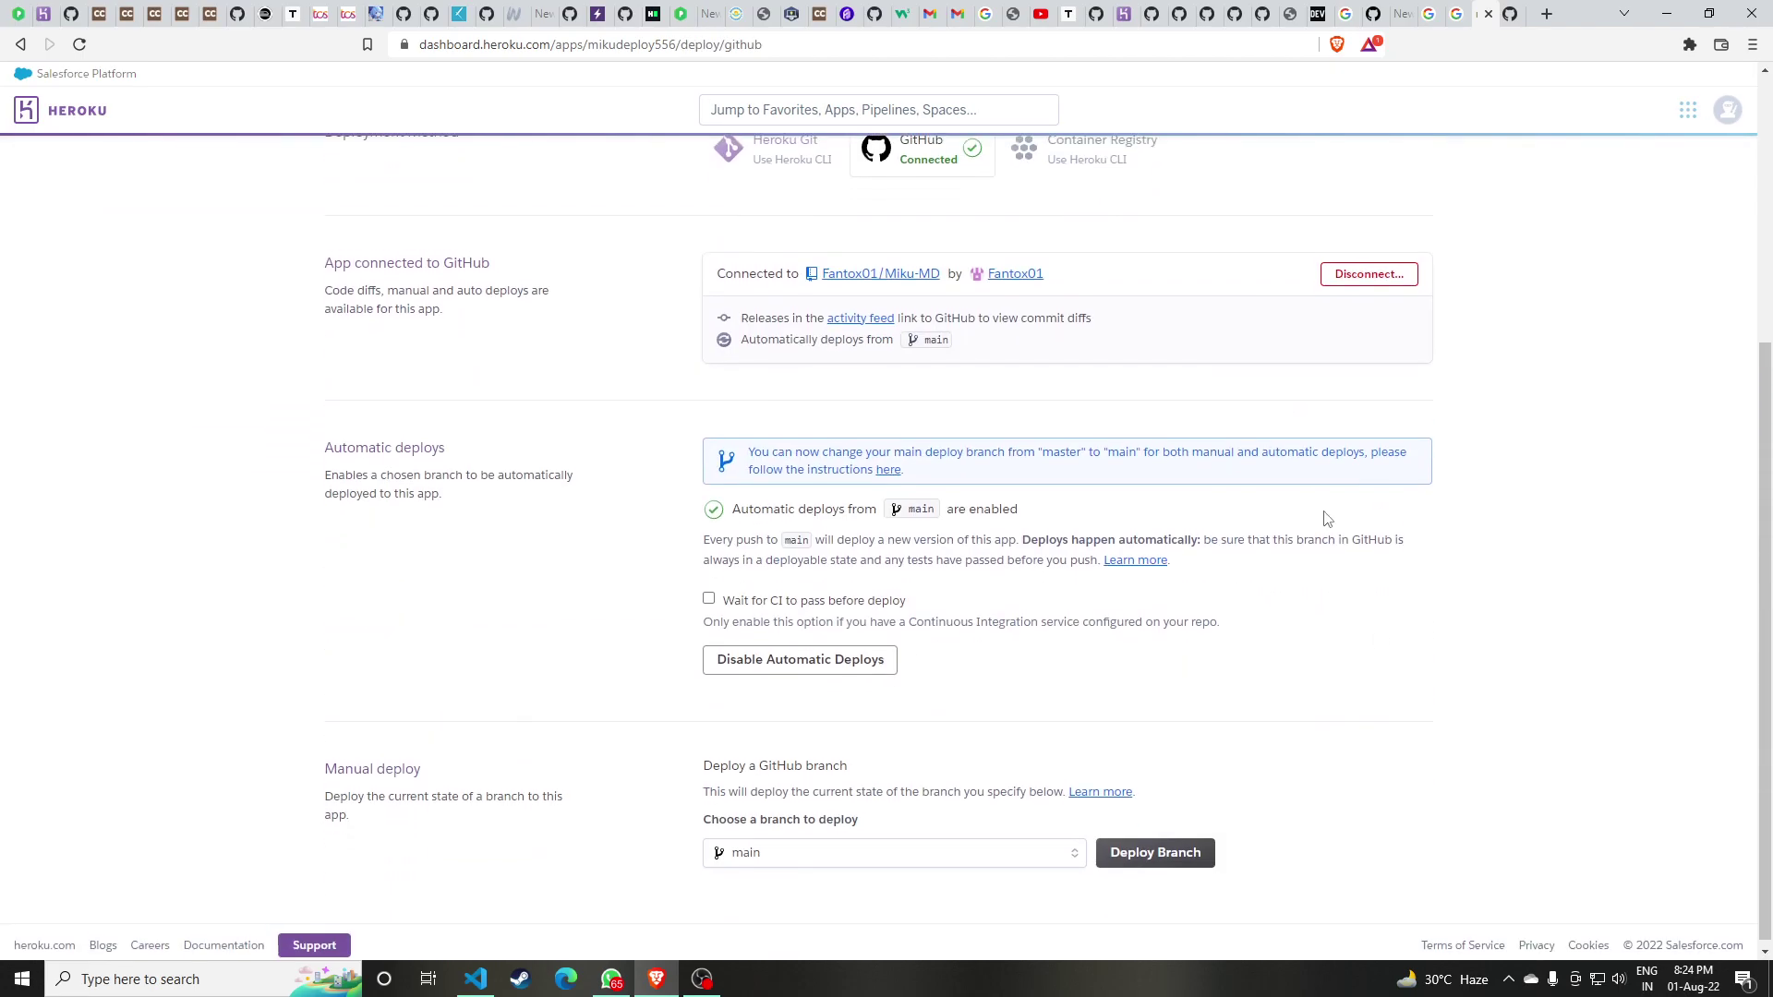
pyautogui.click(1175, 843)
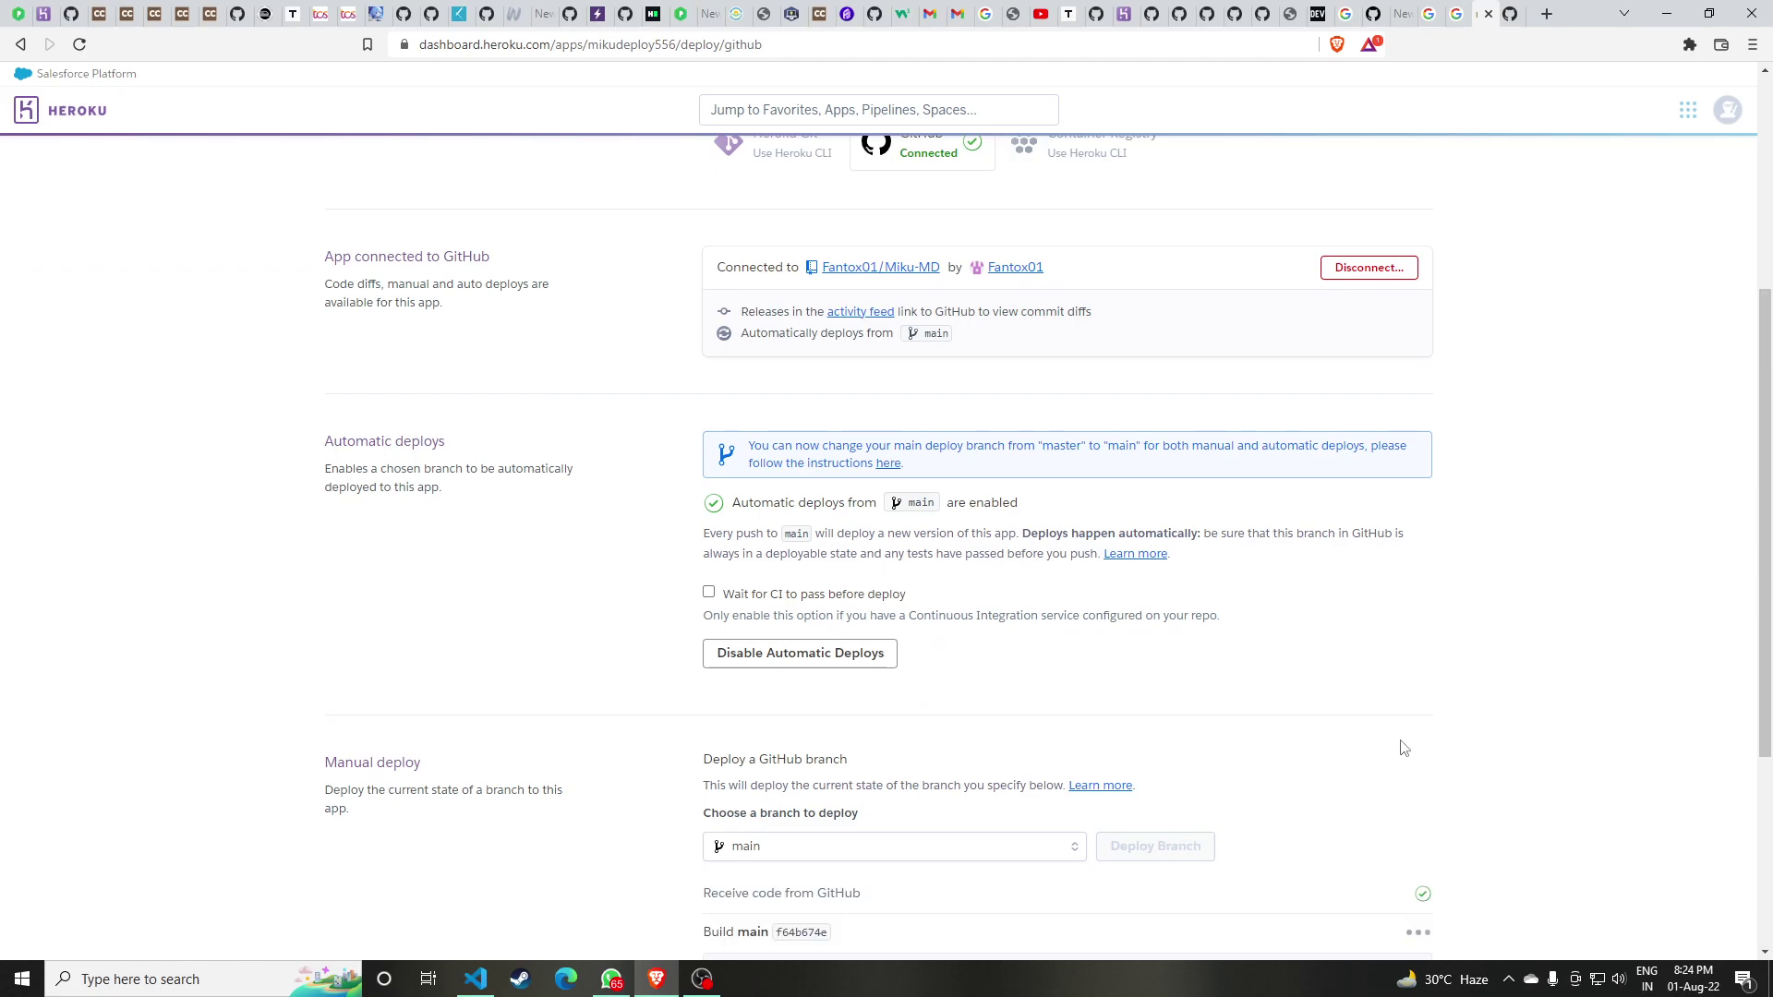
pyautogui.scroll(-3, 1357, 694)
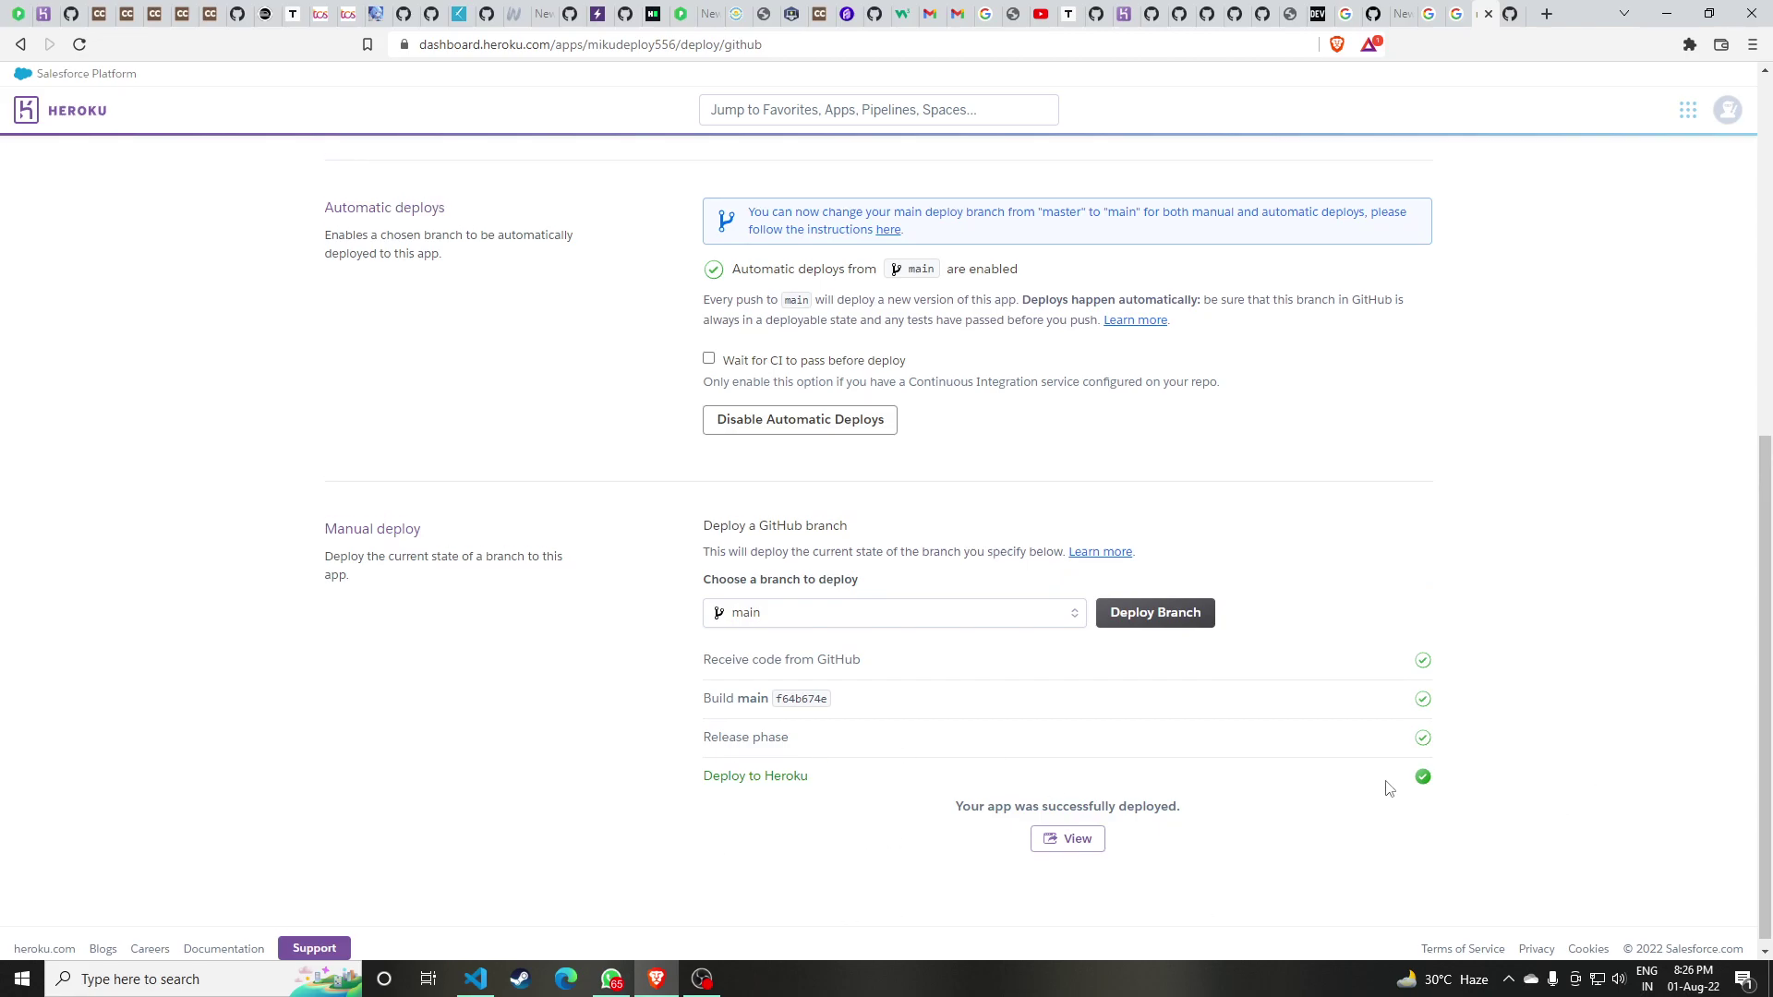
pyautogui.scroll(5, 1385, 783)
pyautogui.click(446, 242)
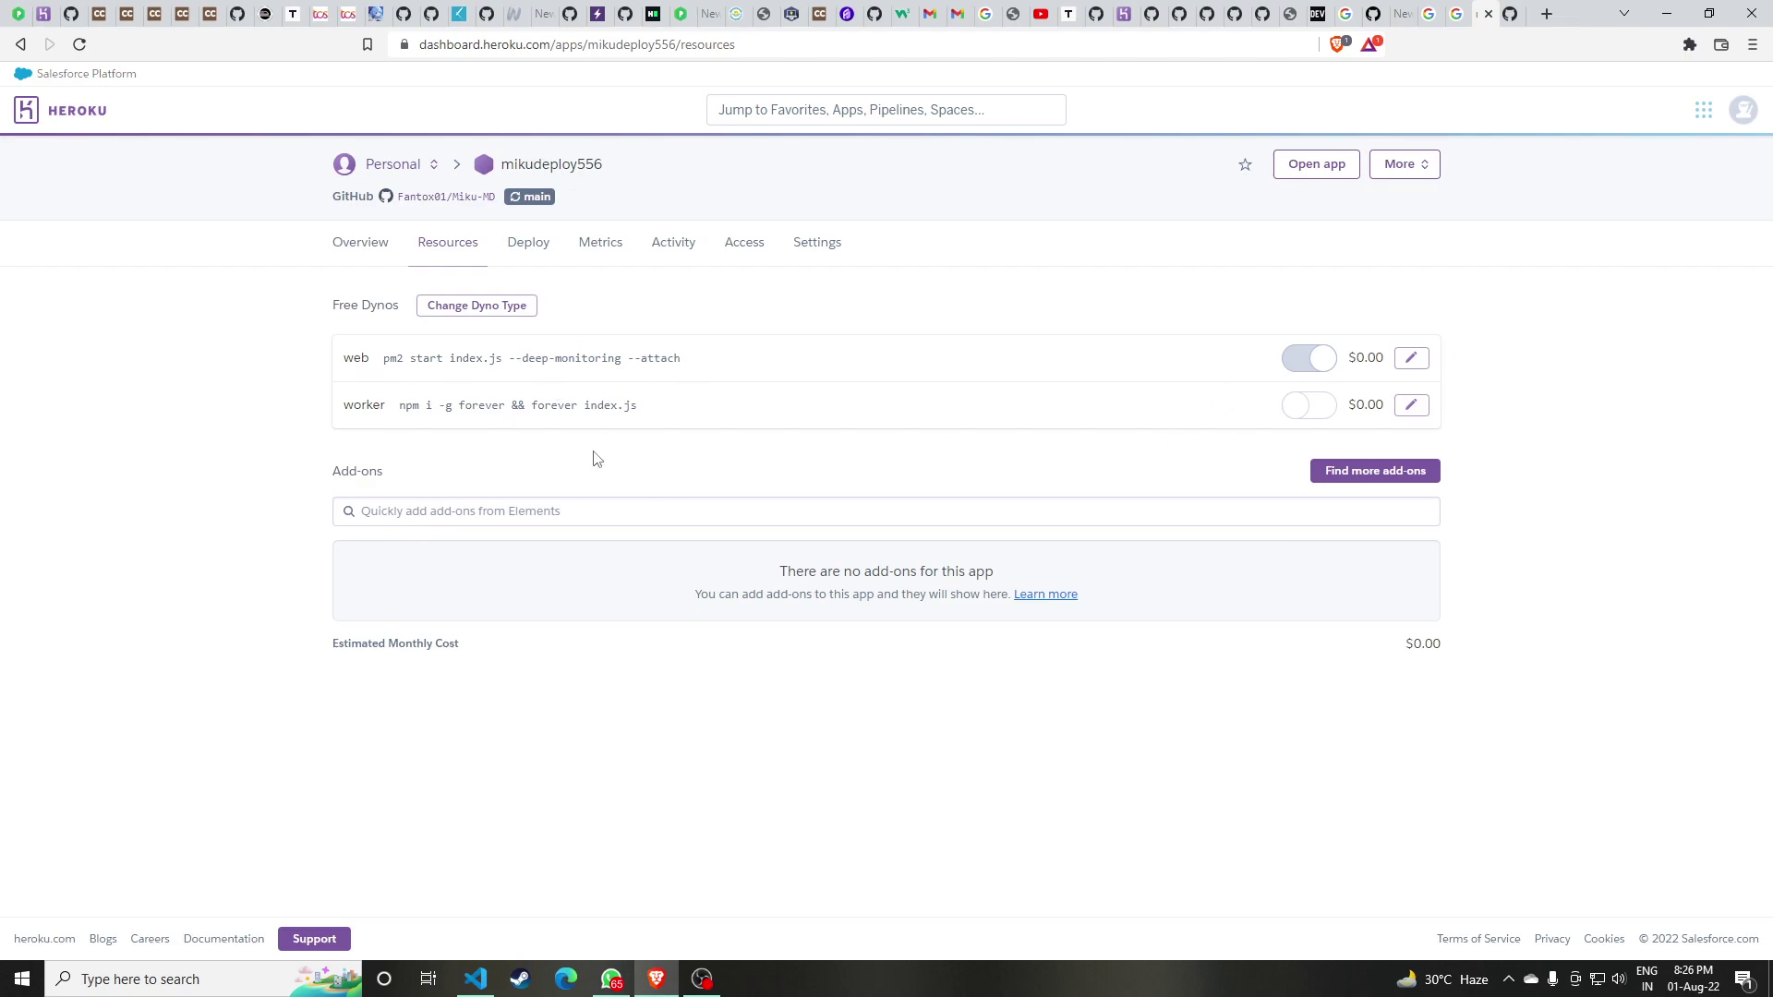
# Turn the web dyno off and confirm the change
pyautogui.click(1410, 360)
pyautogui.click(1207, 358)
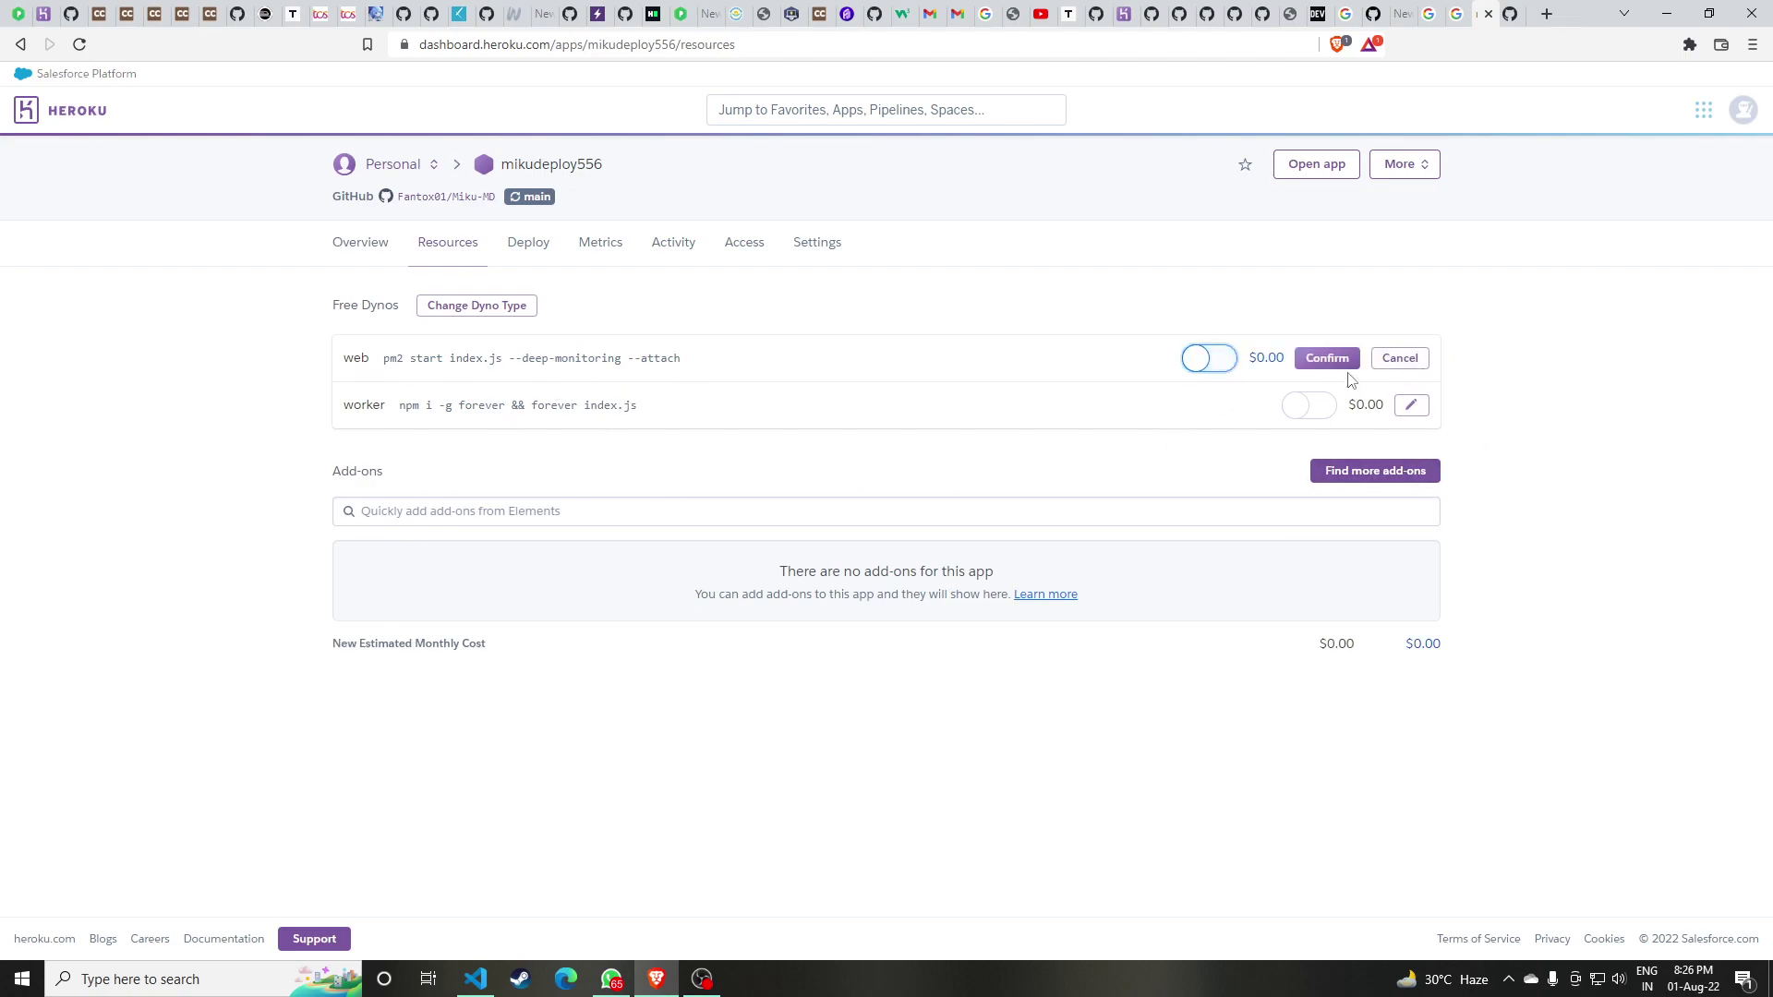
pyautogui.click(1332, 361)
# Turn the worker dyno on and confirm it
pyautogui.click(1410, 403)
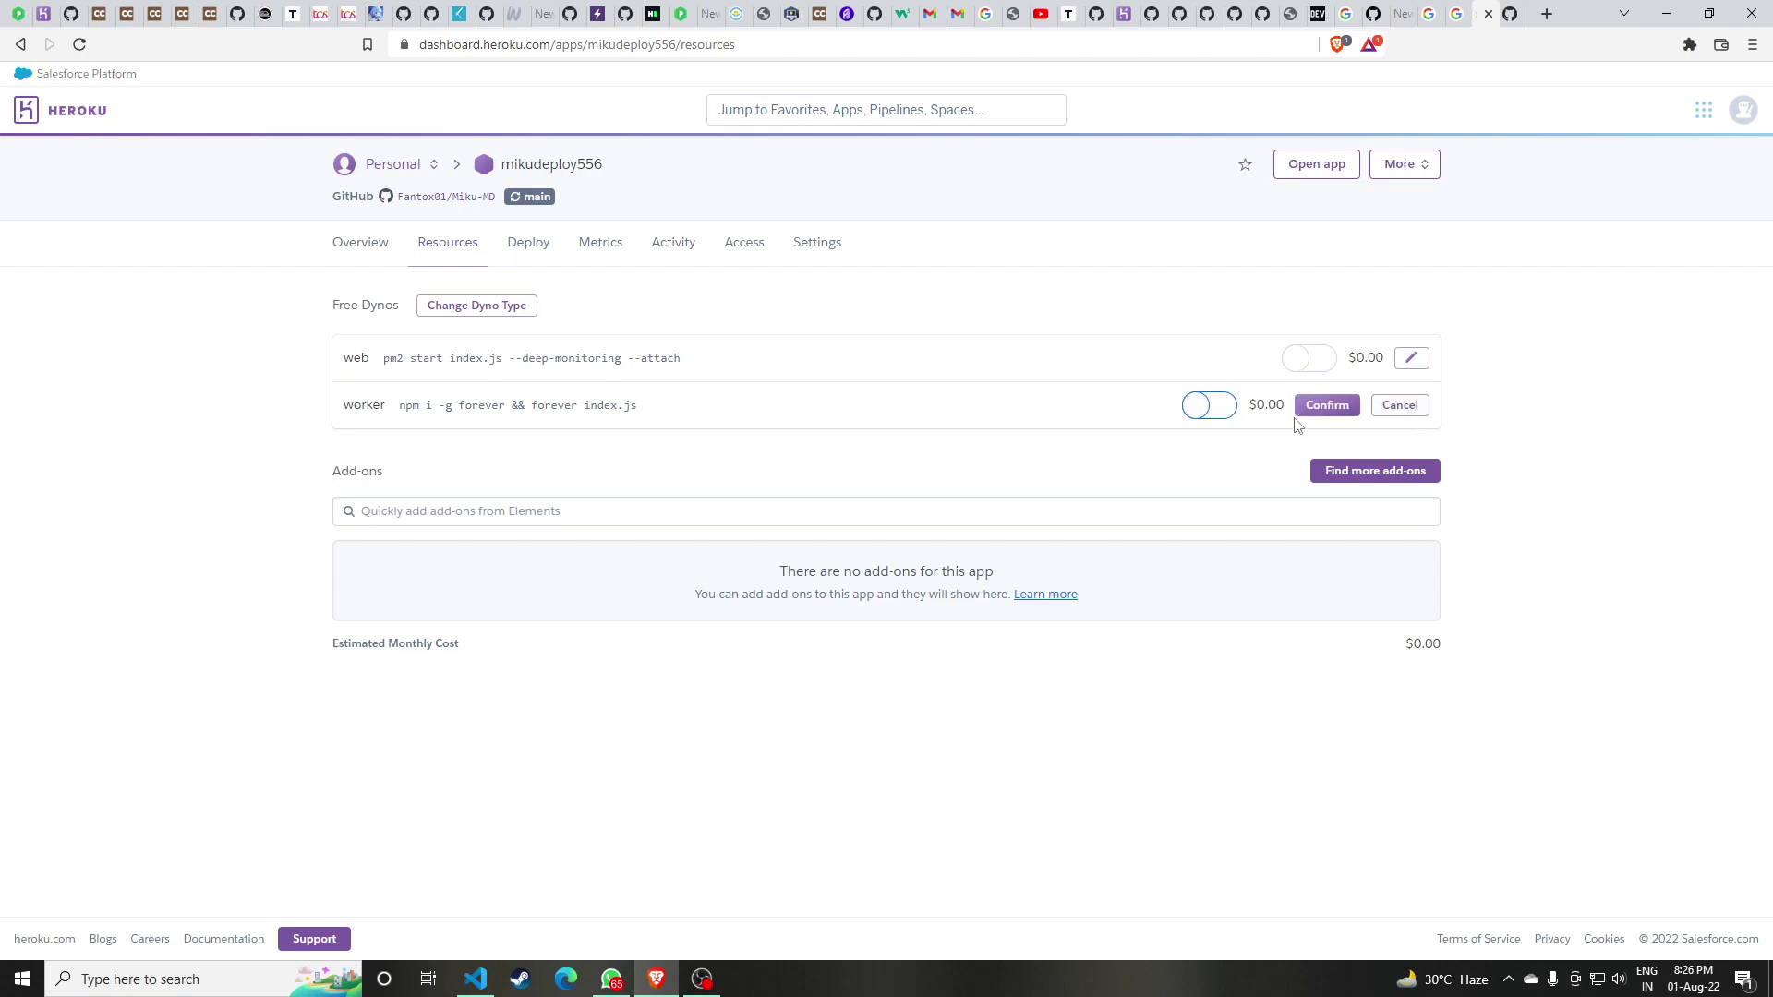
pyautogui.click(1208, 404)
pyautogui.doubleClick(610, 406)
pyautogui.moveTo(572, 405); pyautogui.dragTo(356, 412)
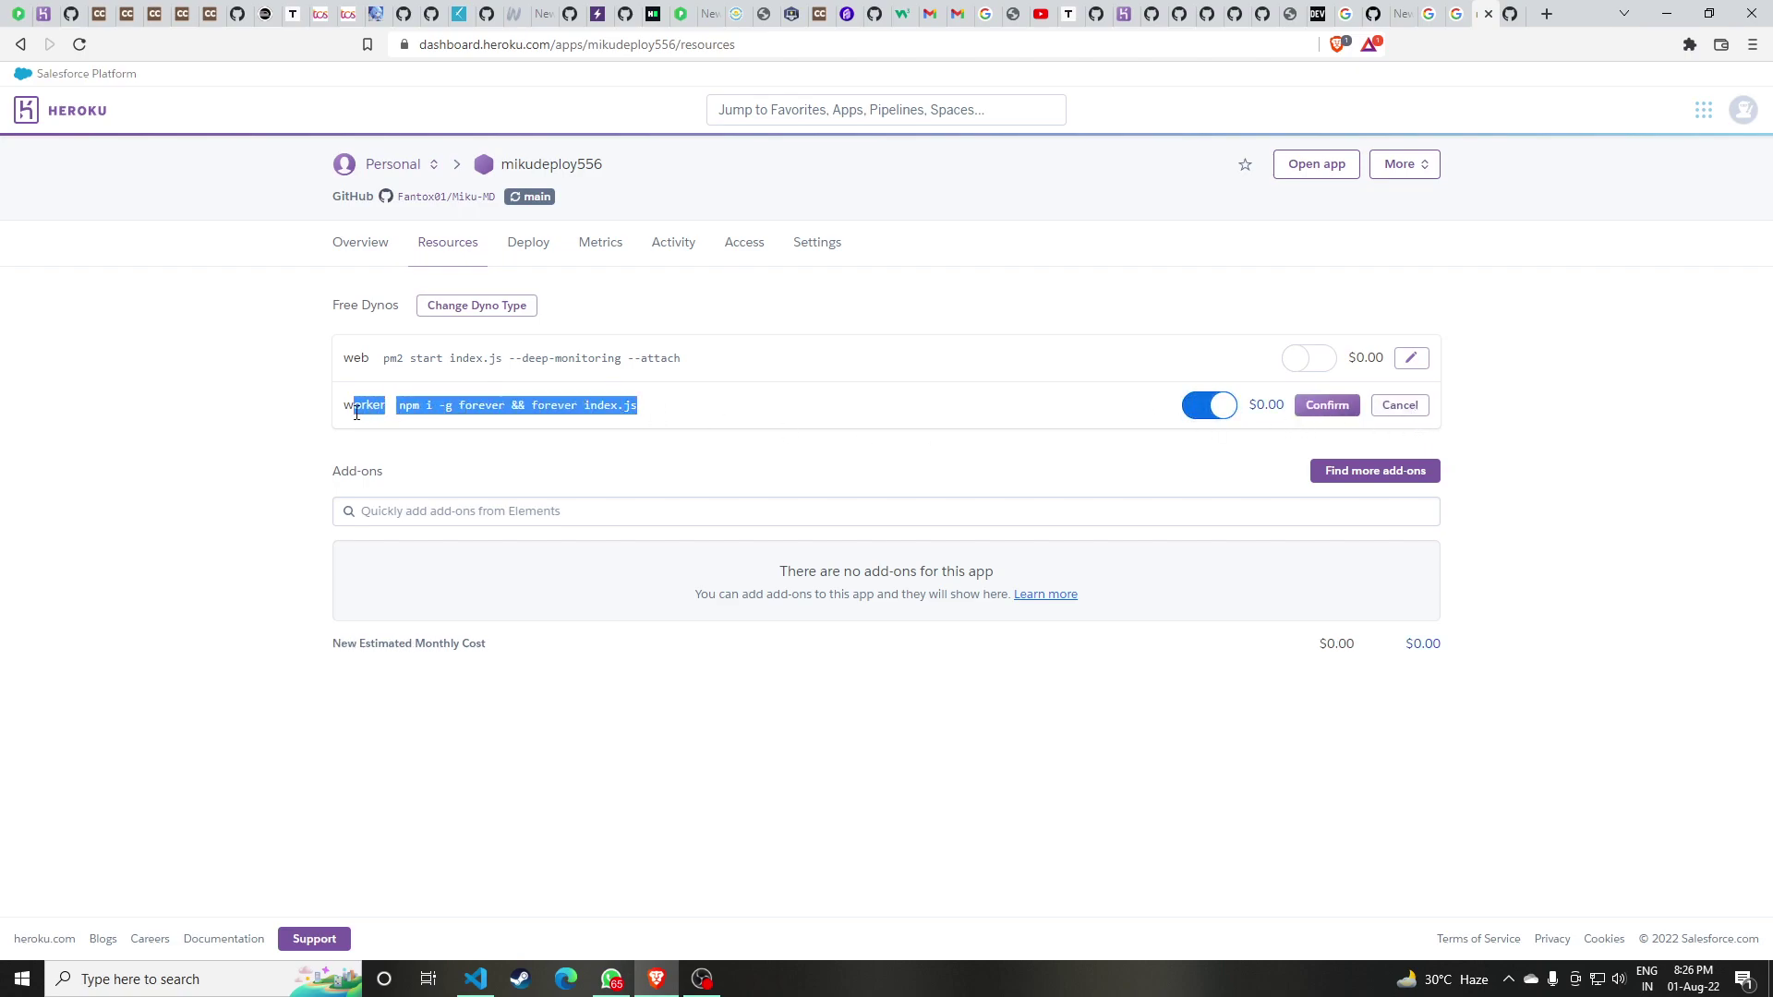
pyautogui.click(1326, 404)
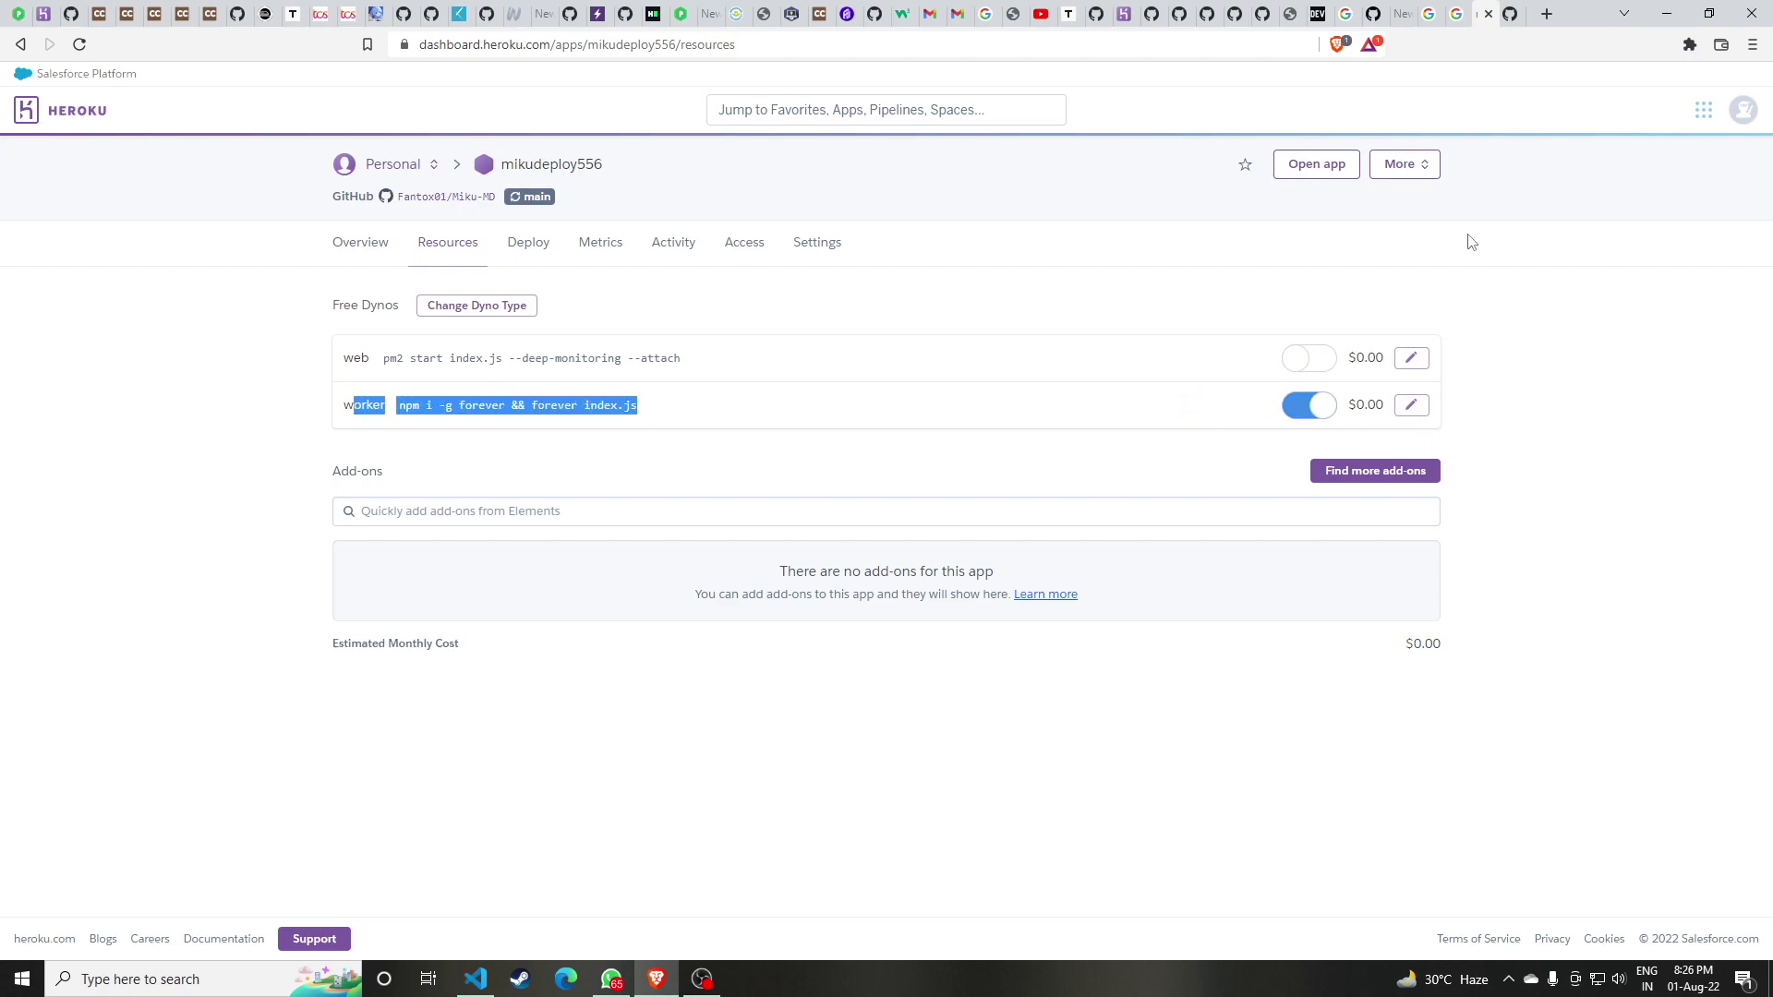
pyautogui.click(1400, 165)
pyautogui.click(1399, 164)
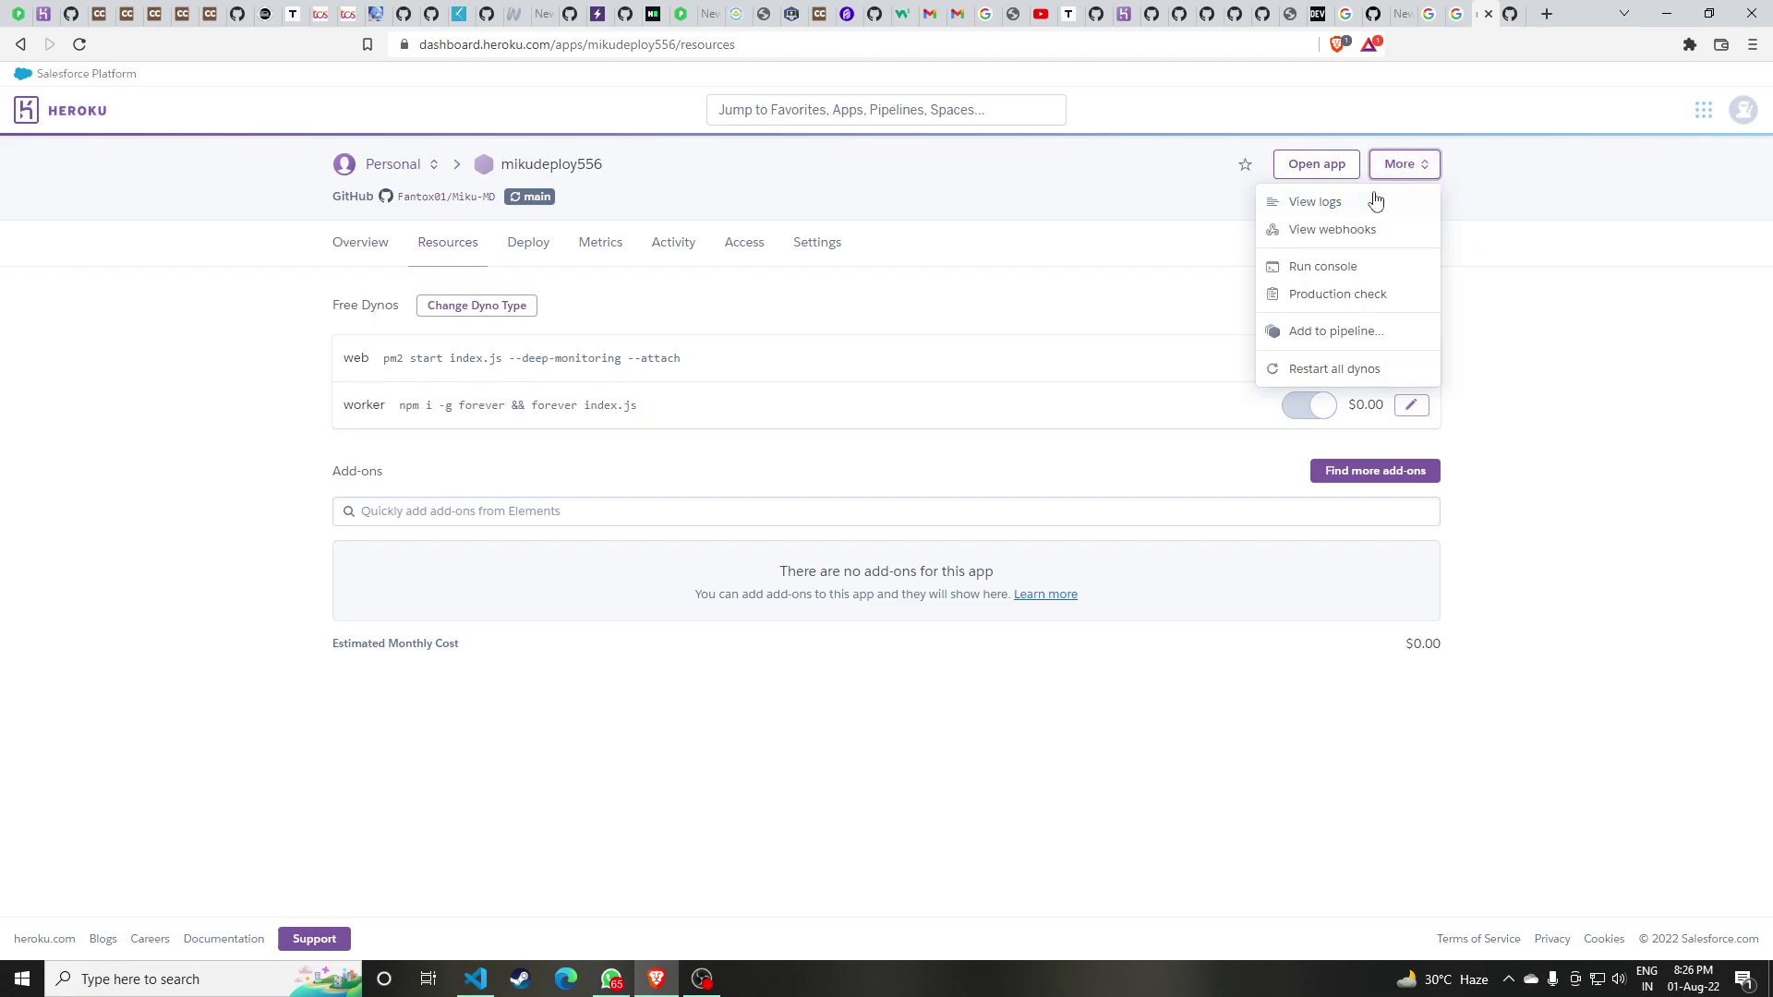
# Open the app logs, send -help to Miku Bot in Shikimori Support, then minimize to the desktop
pyautogui.click(1375, 201)
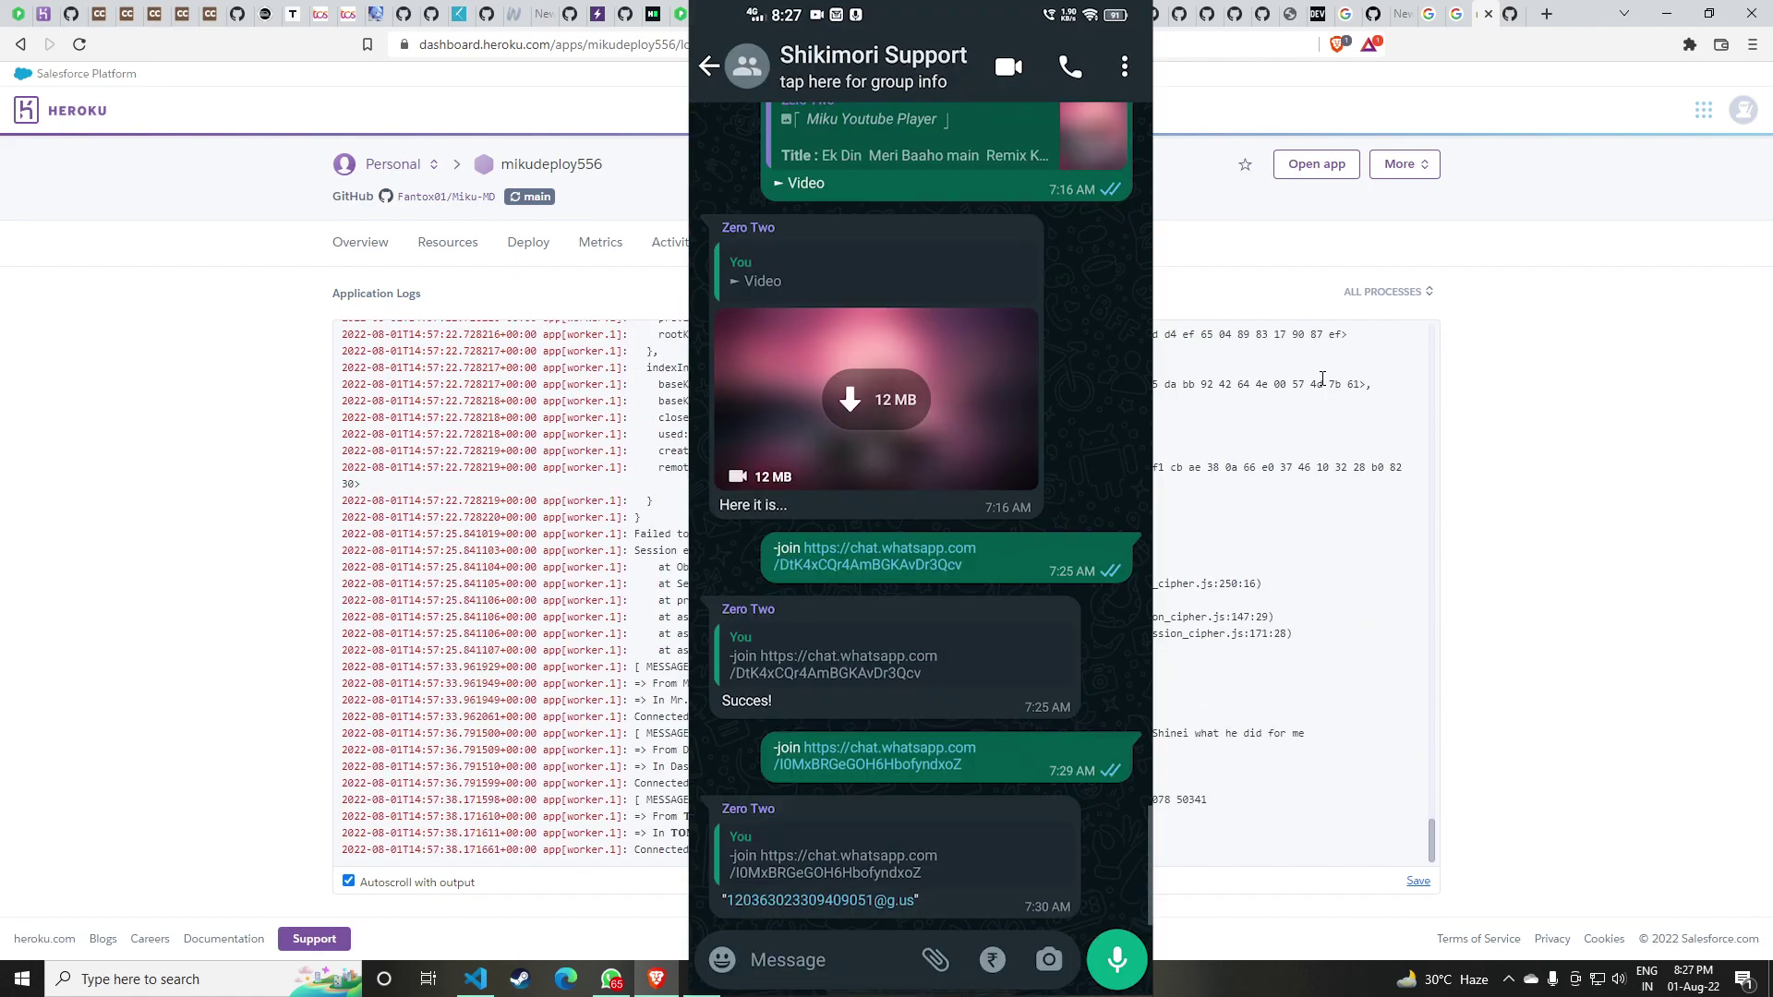
pyautogui.write('-')
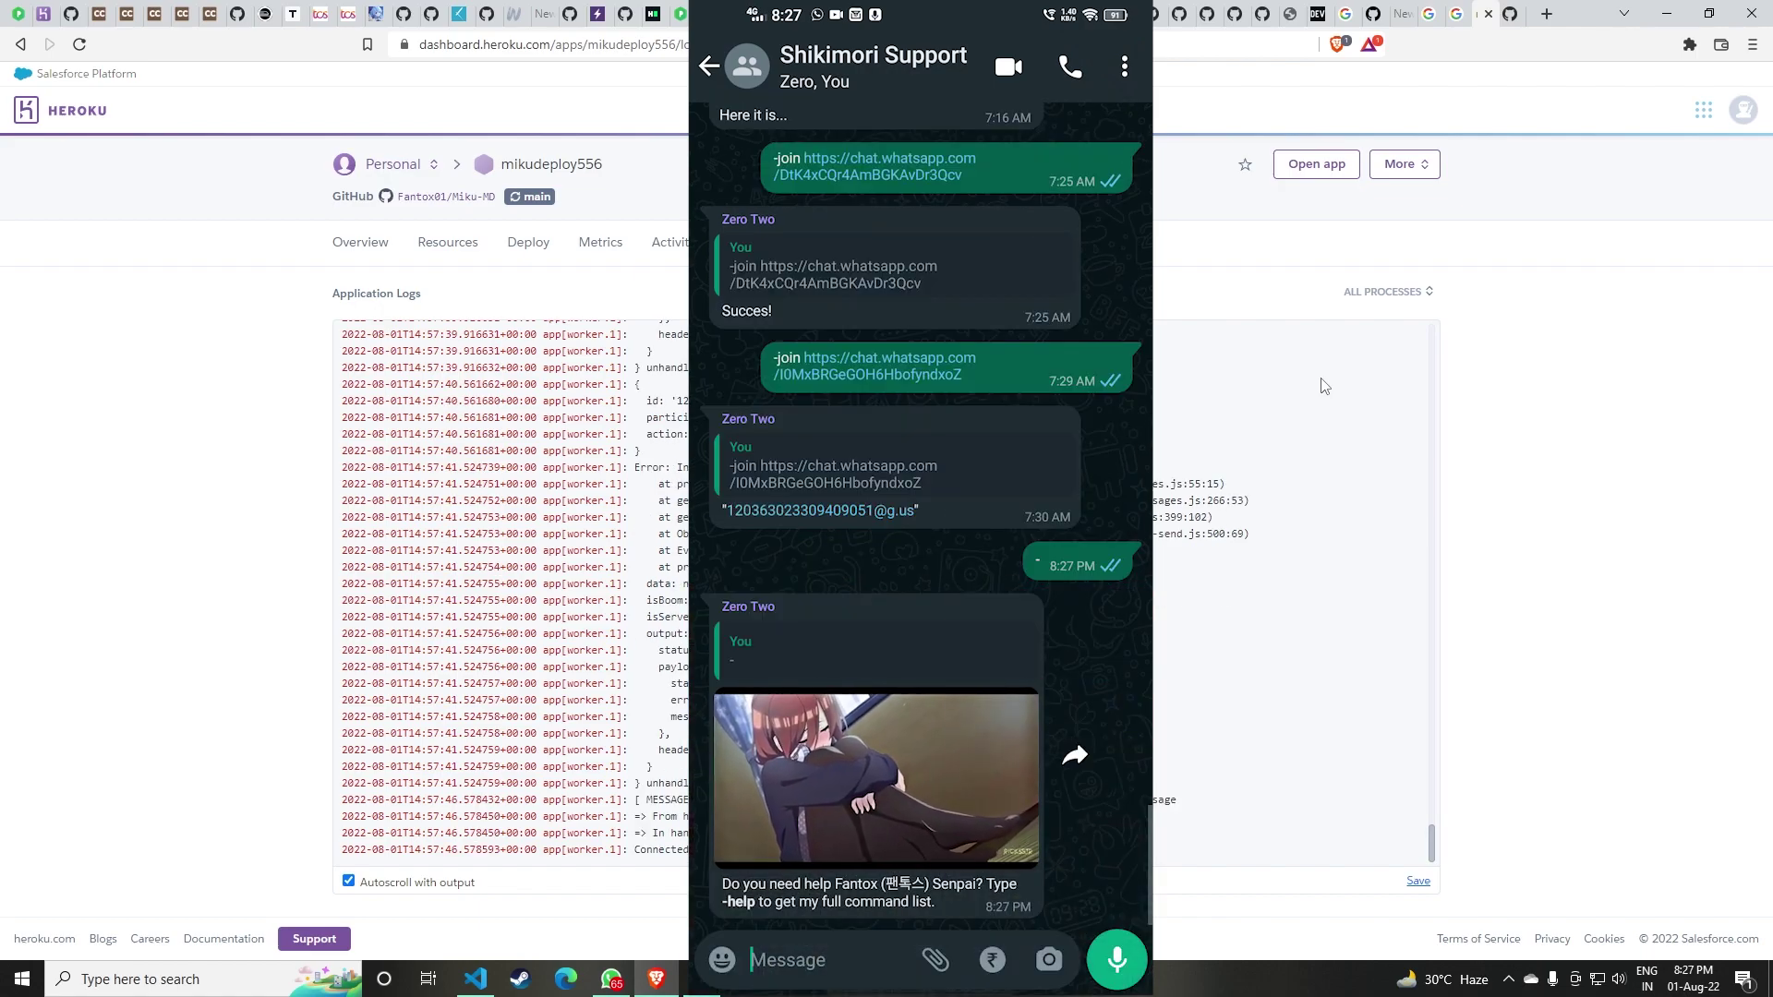
pyautogui.write('-')
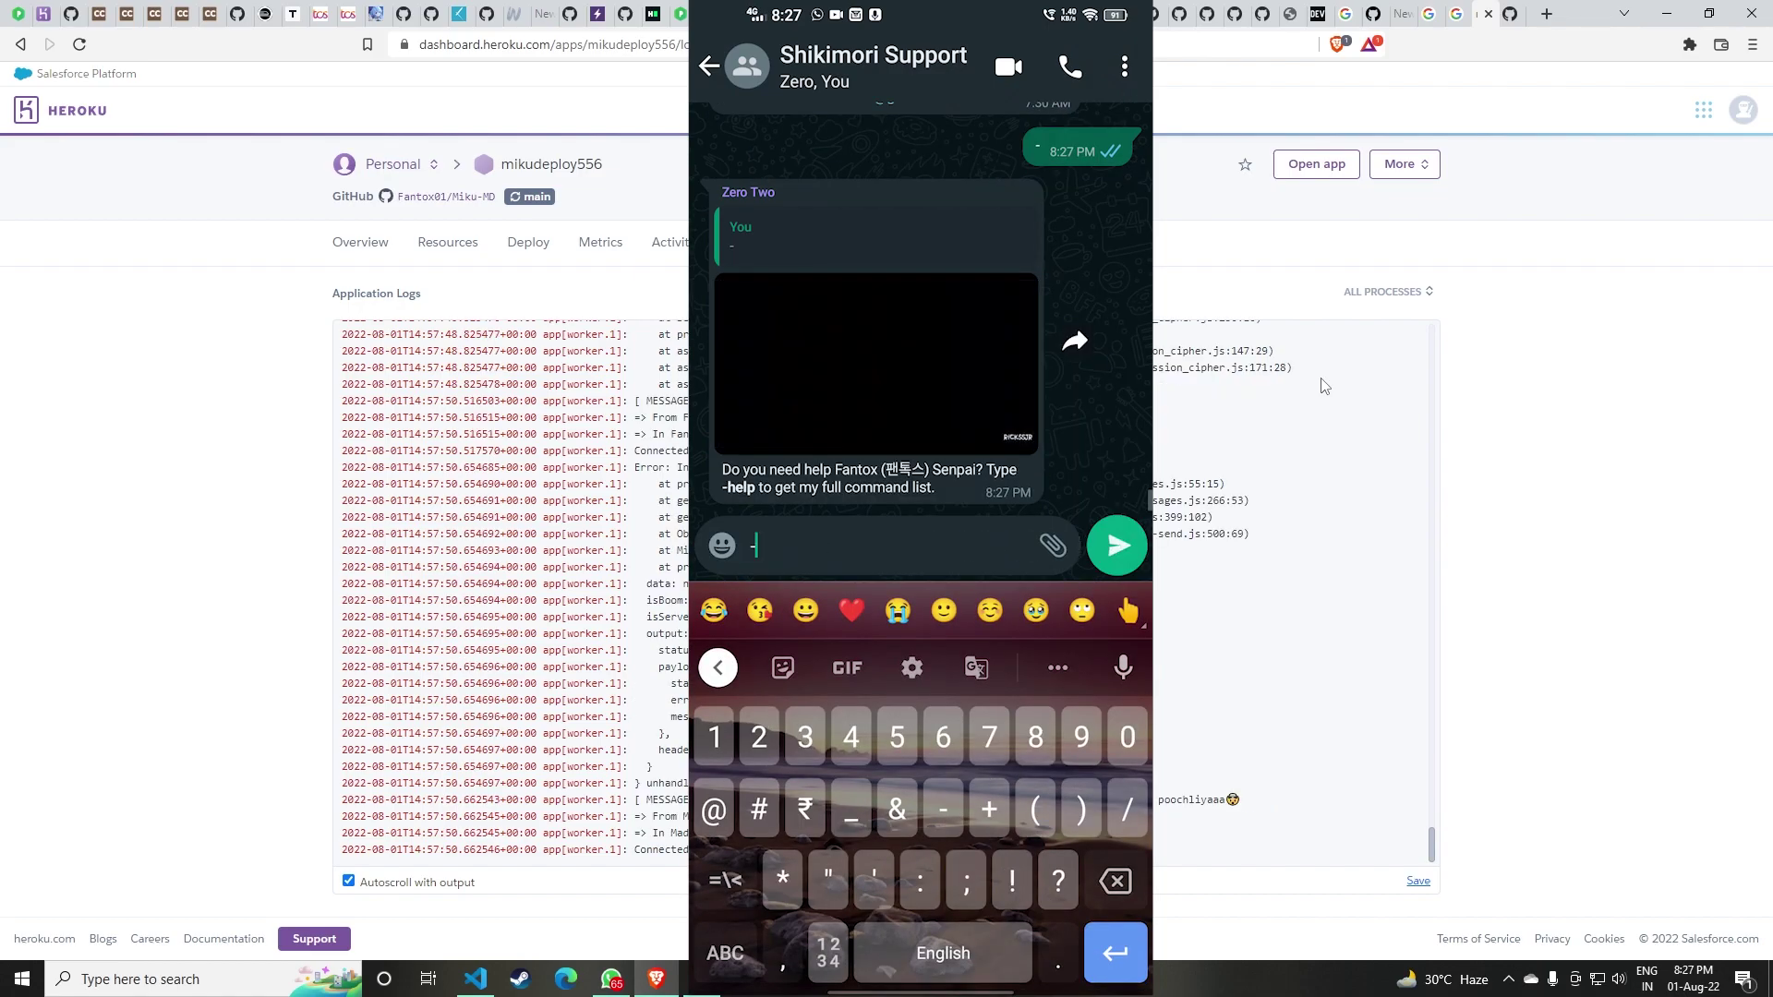
pyautogui.write('help')
pyautogui.press('Return')
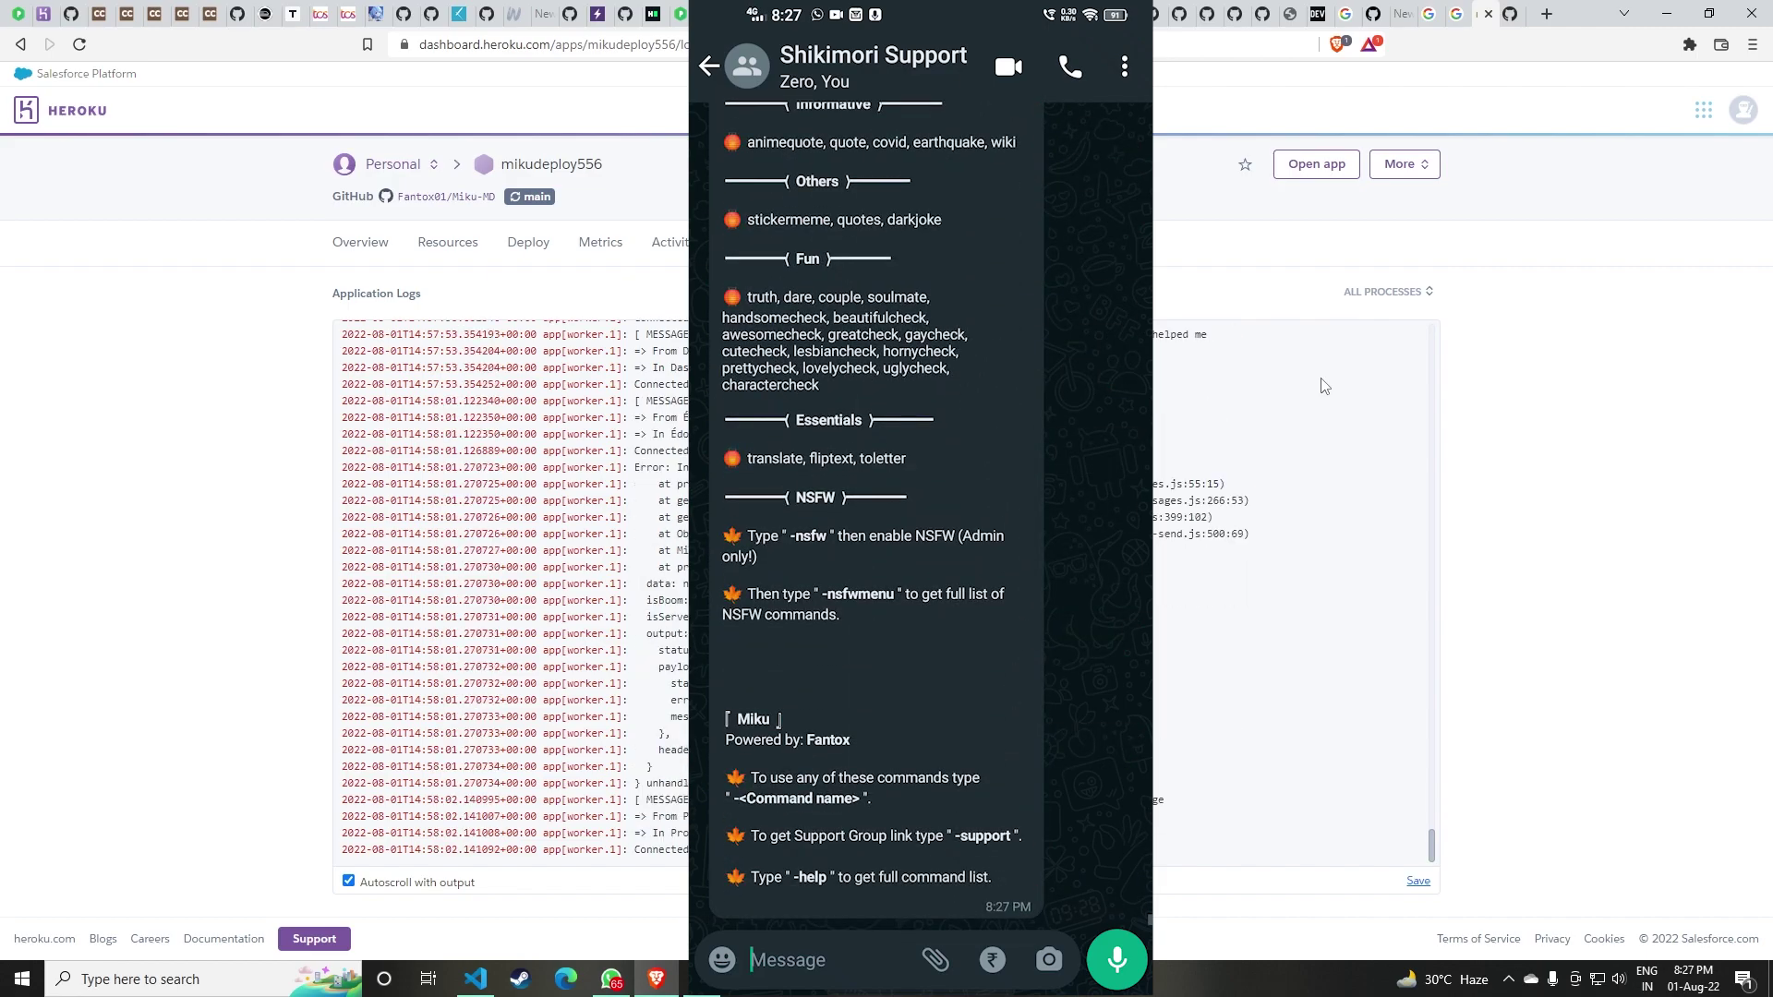
pyautogui.click(1666, 14)
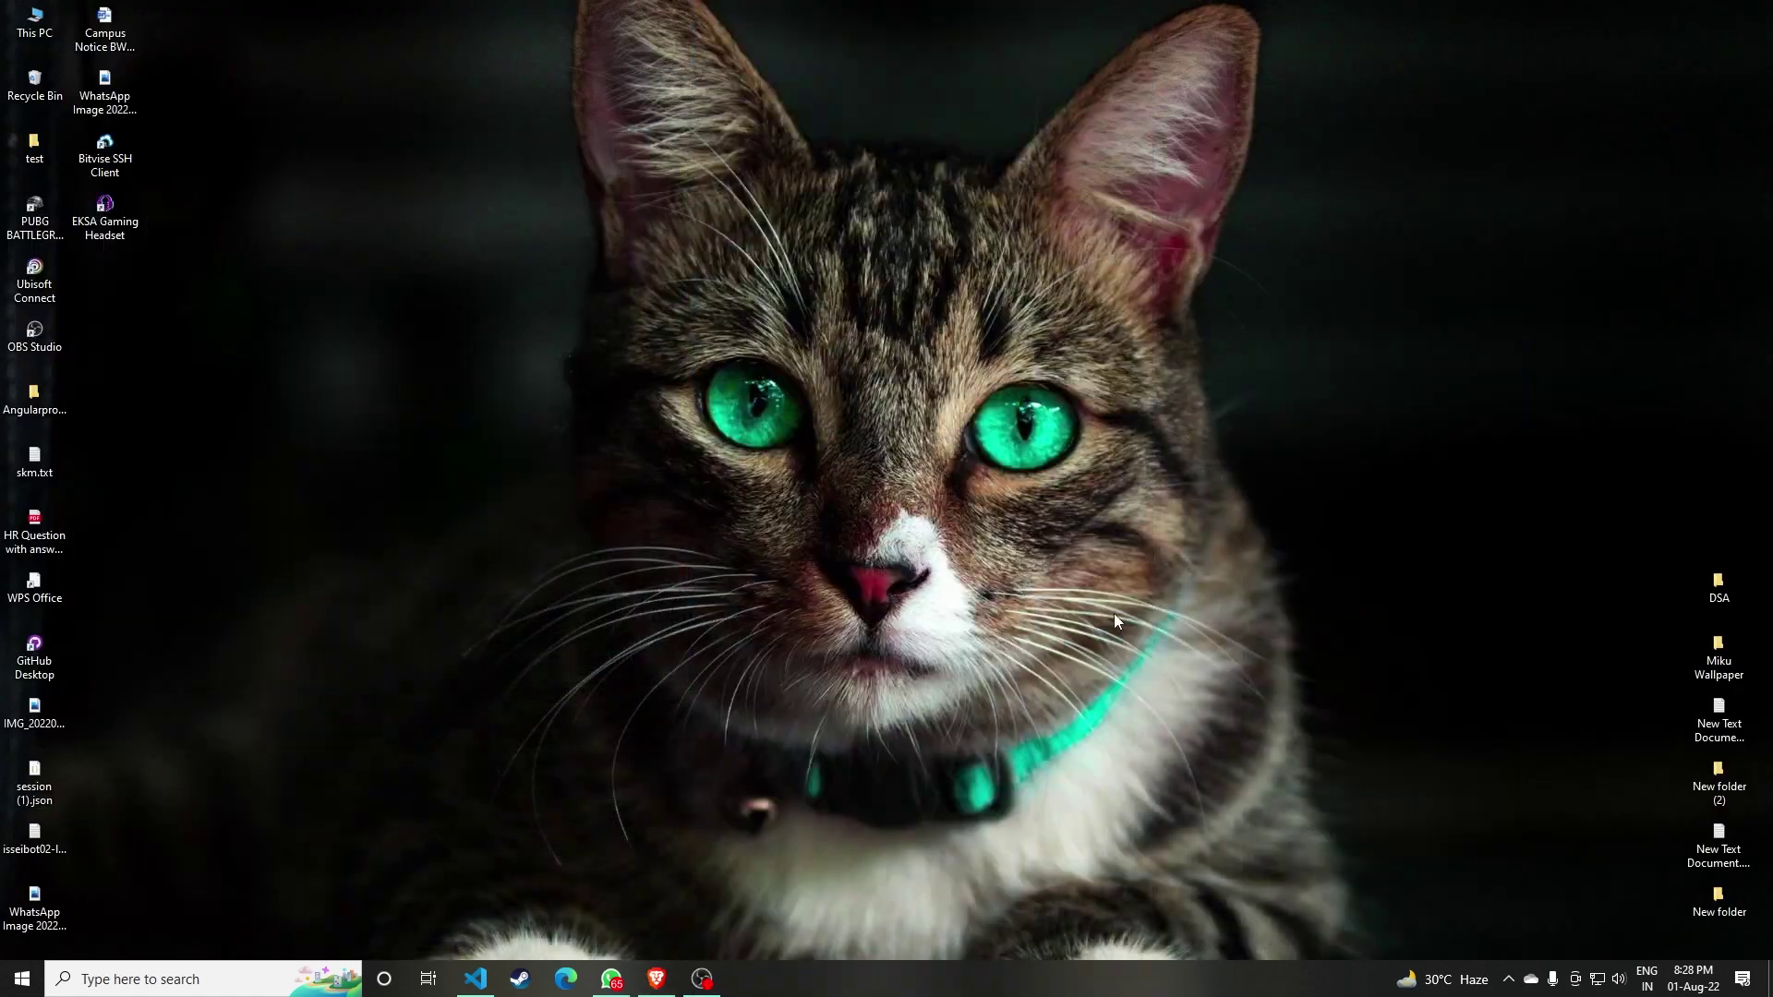
# Restore the Heroku logs in Brave, then switch to the GitHub Docs license article
pyautogui.click(658, 979)
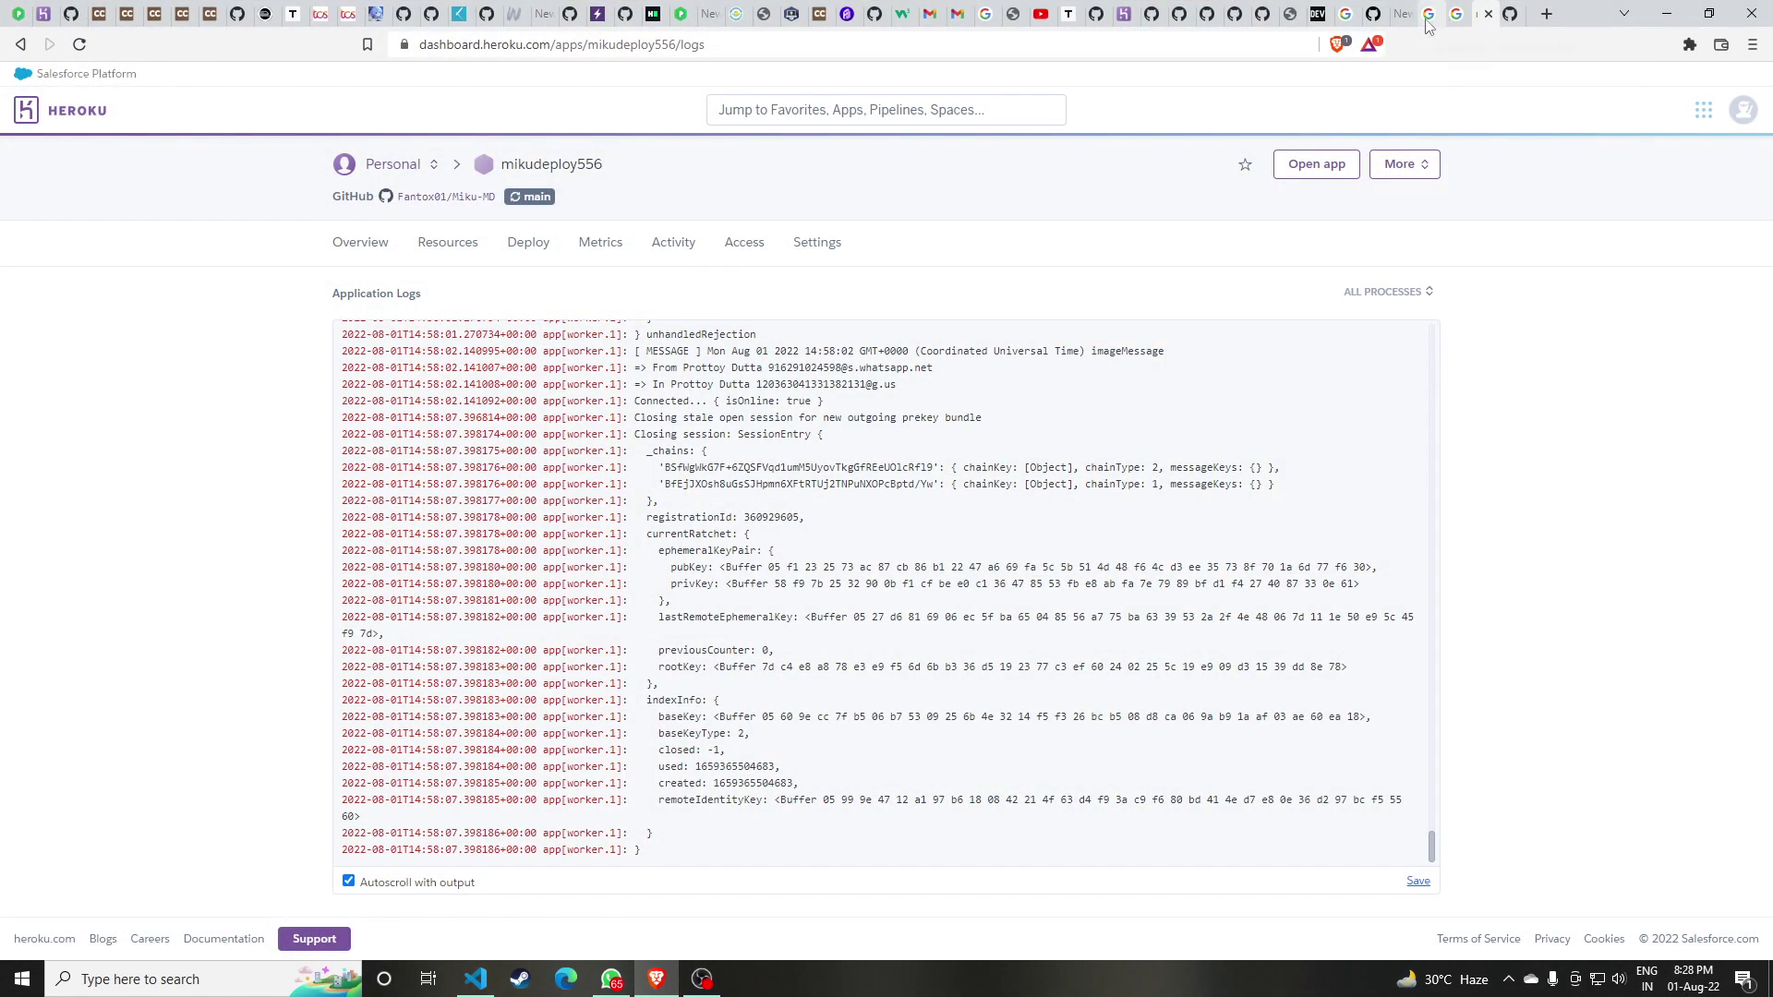
pyautogui.click(1381, 20)
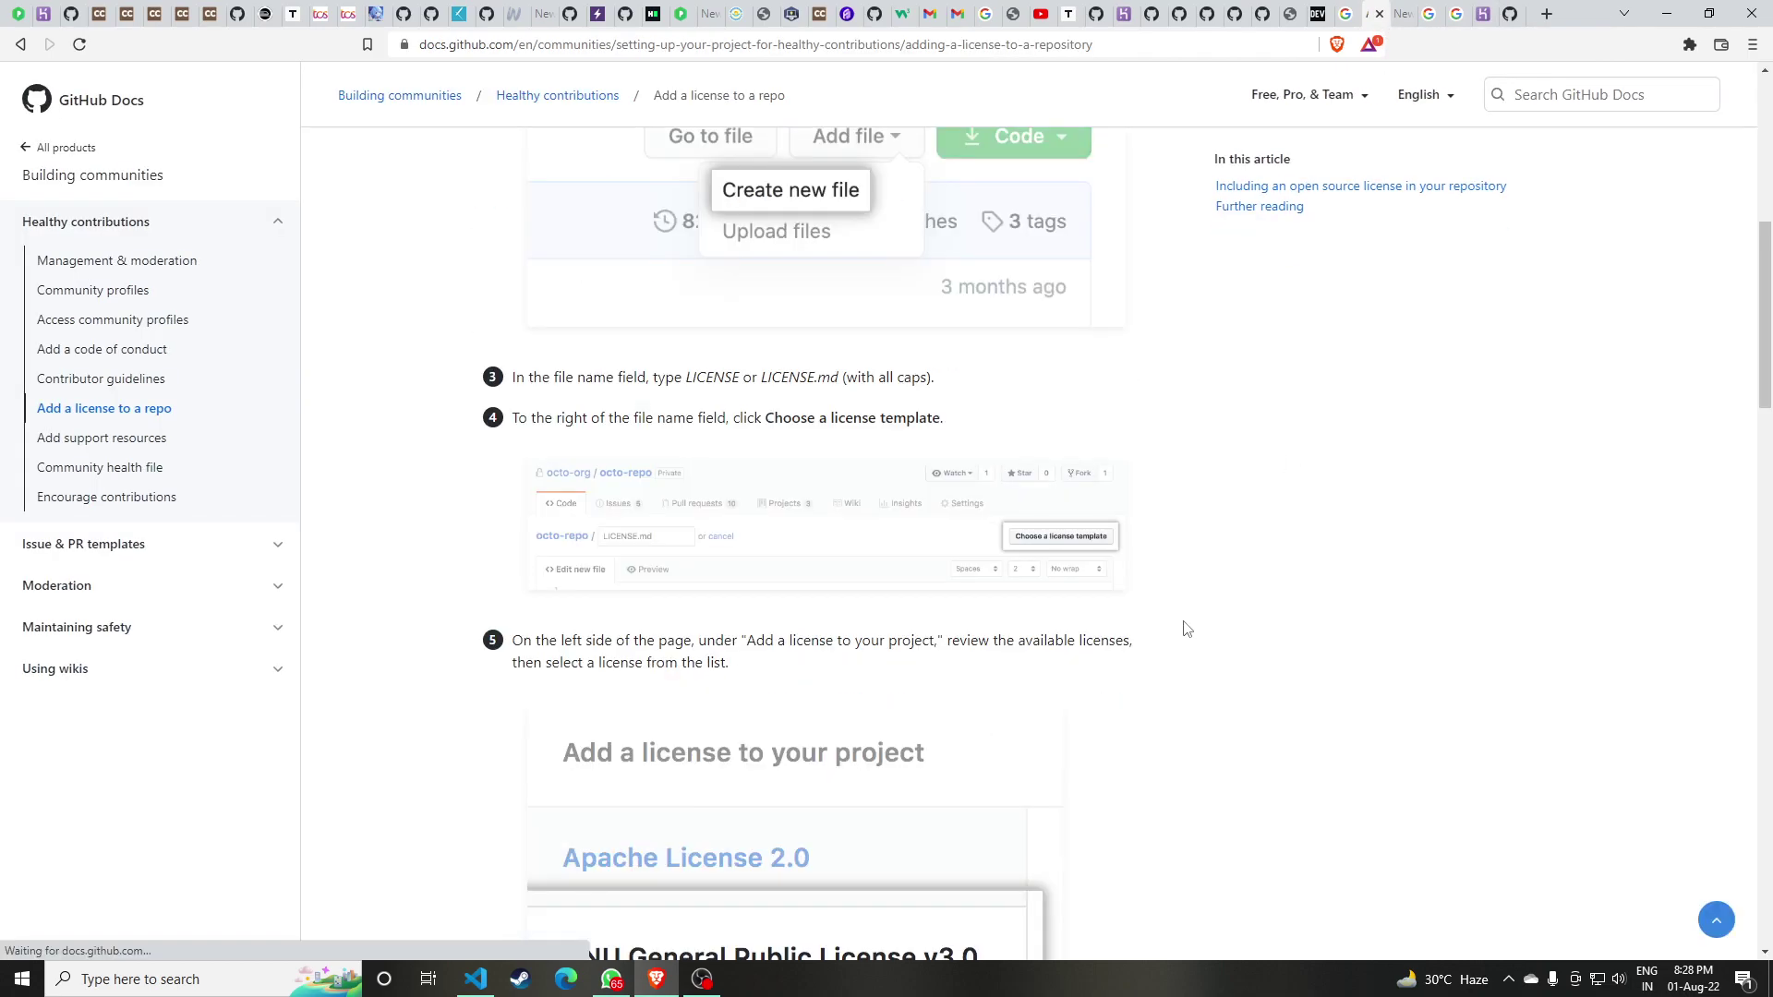